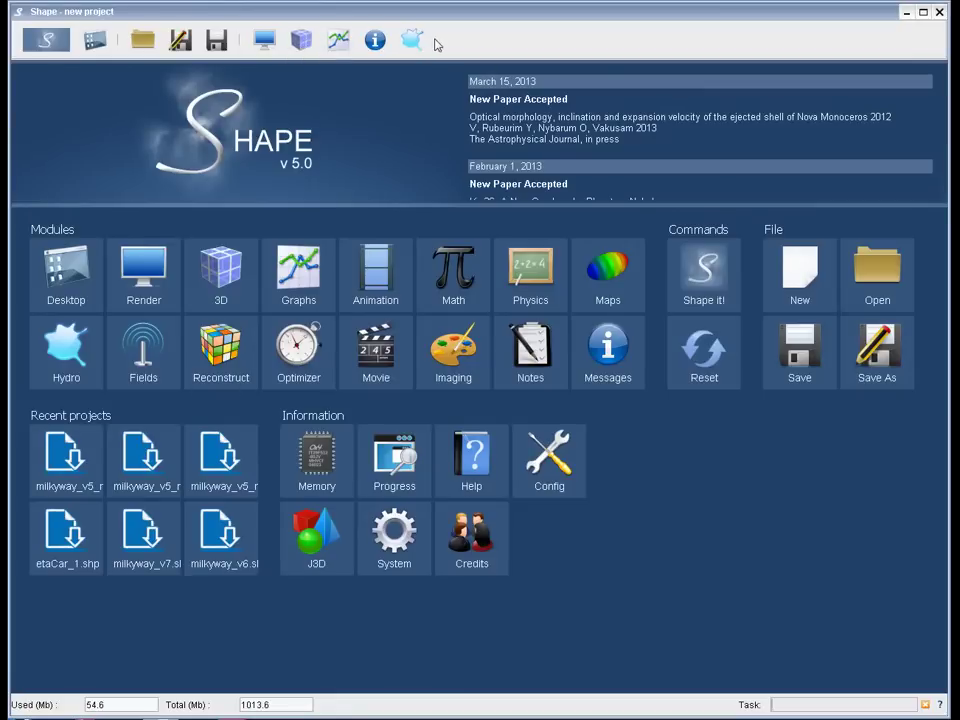
Pin the Animation and Physics modules to the top toolbar, then select text in the news feed
left_click_drag(375, 290, 449, 42)
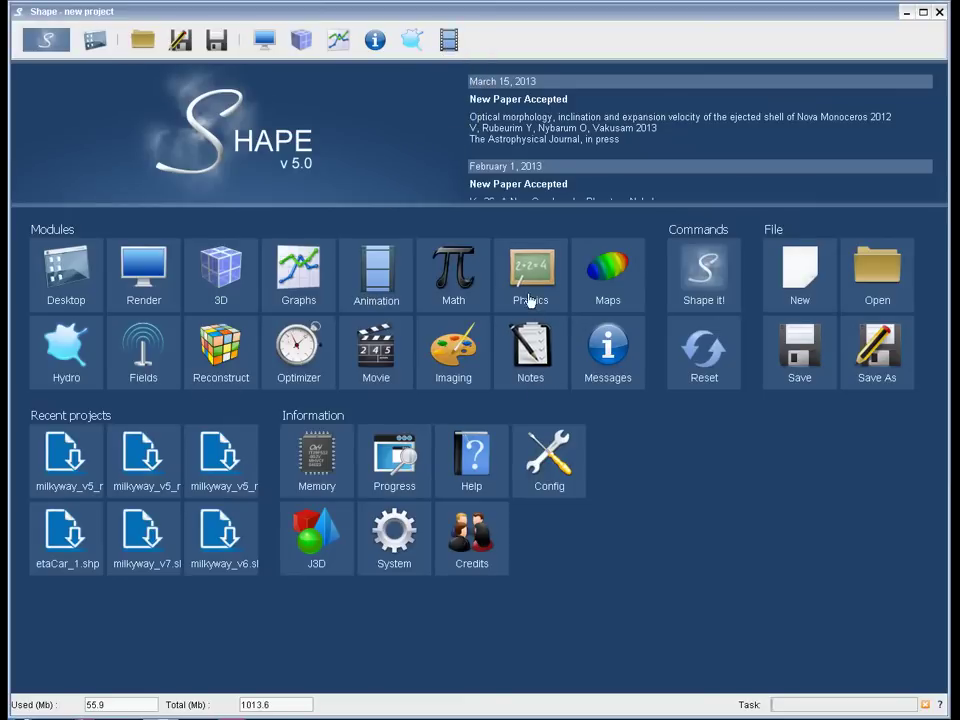
left_click_drag(529, 298, 447, 42)
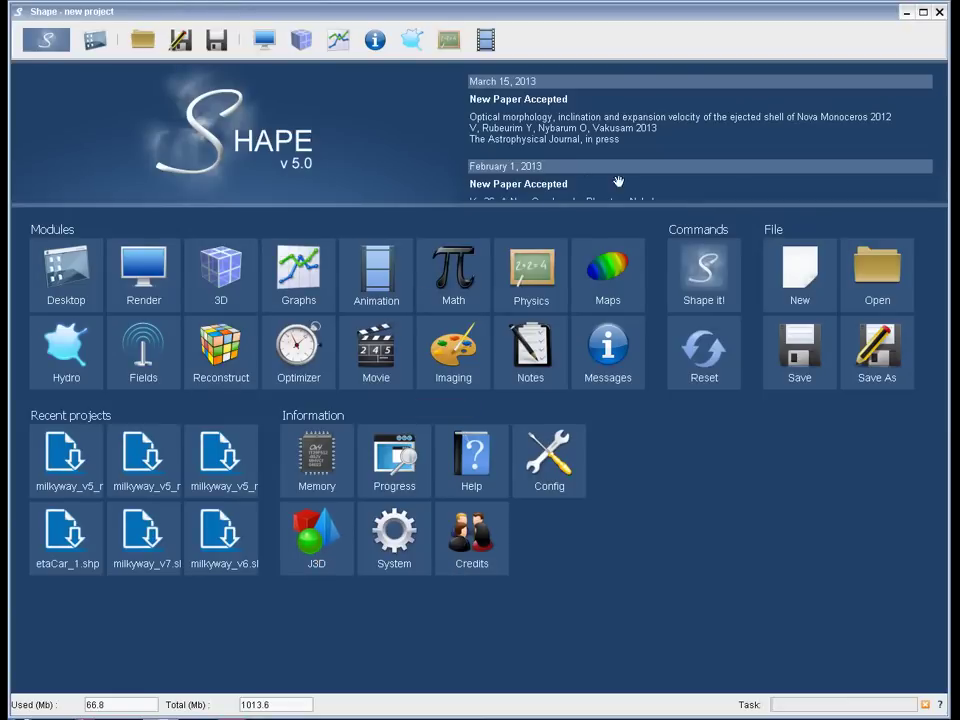
left_click_drag(620, 139, 615, 80)
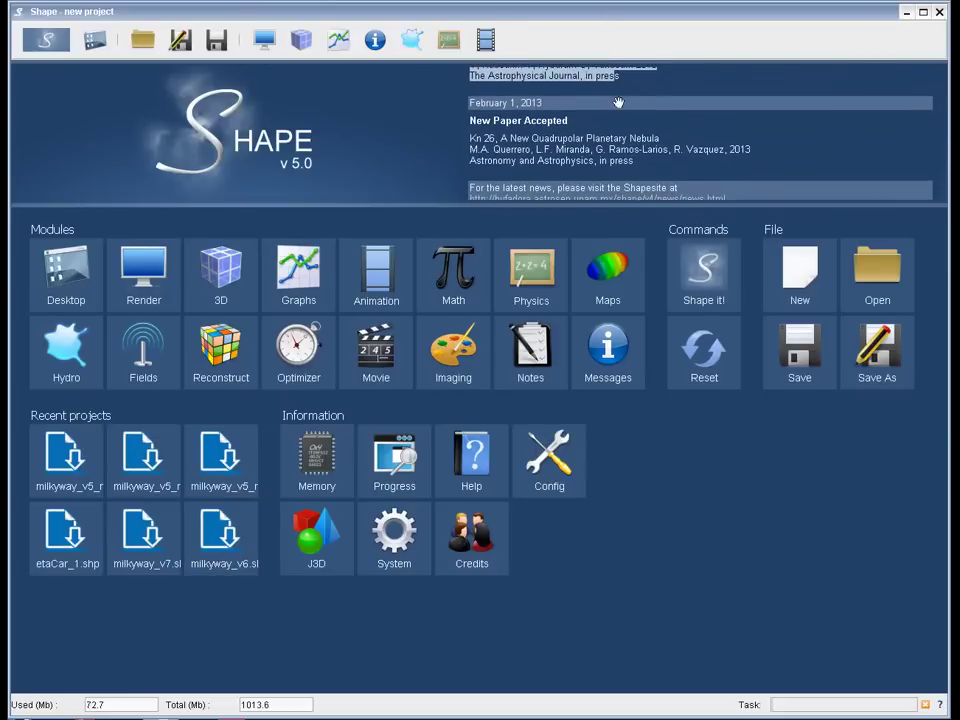
left_click_drag(632, 157, 793, 71)
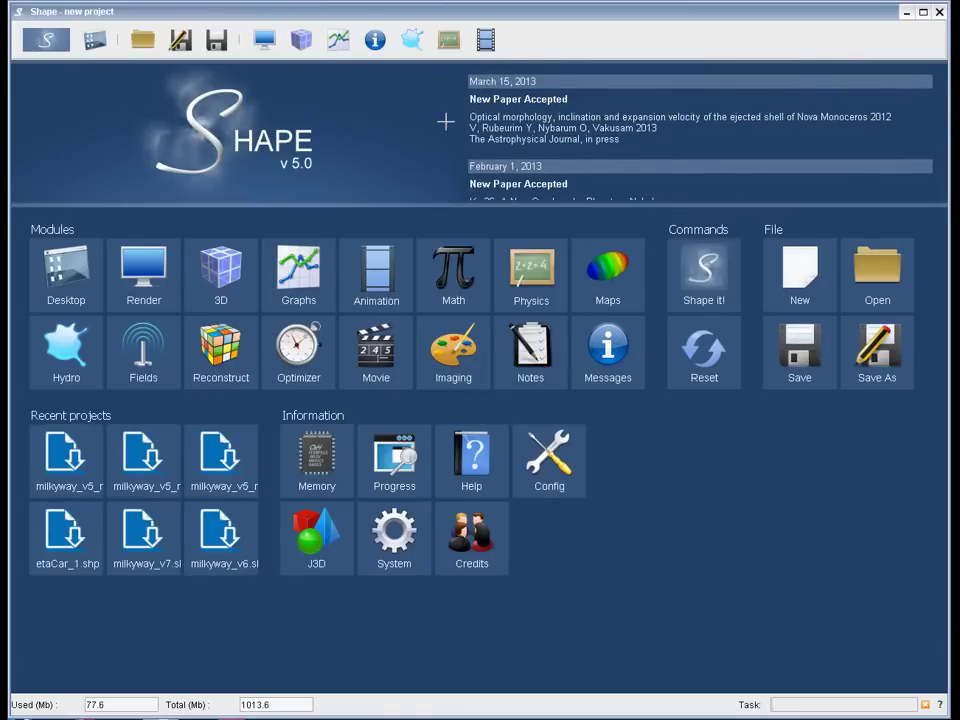
Set the home directory to the Documents\SHAPE folder in the program configuration
left_click(810, 286)
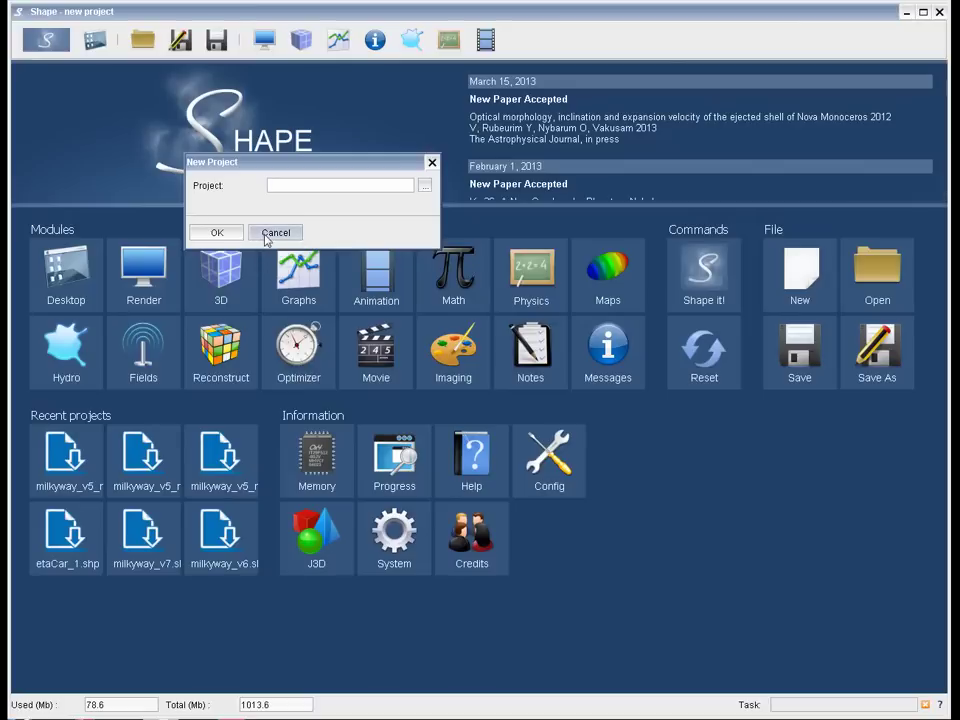
left_click(268, 235)
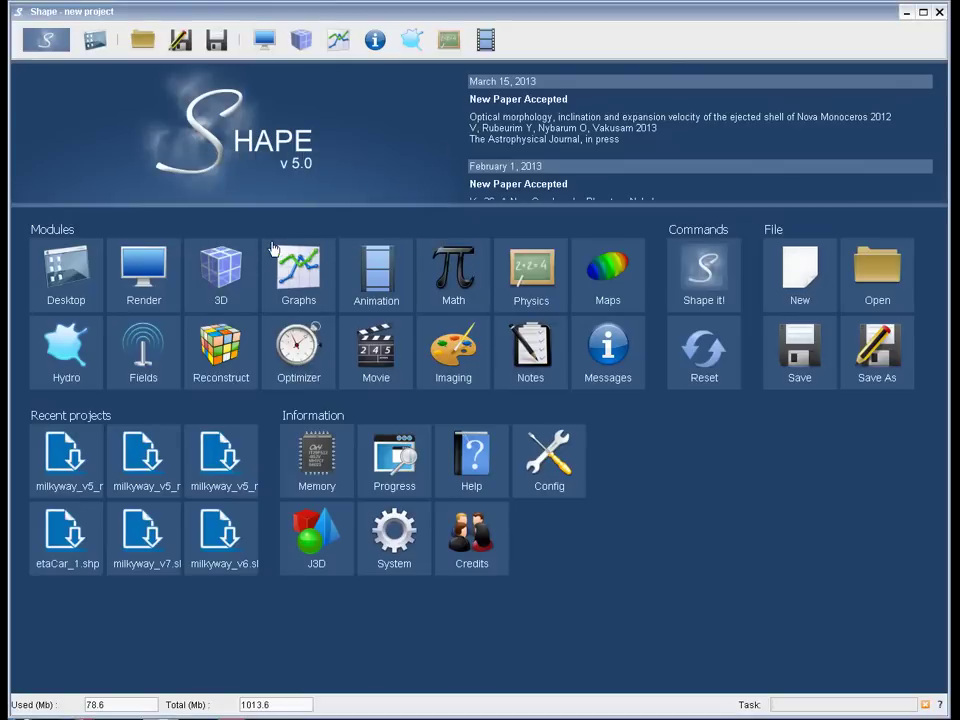
left_click(551, 468)
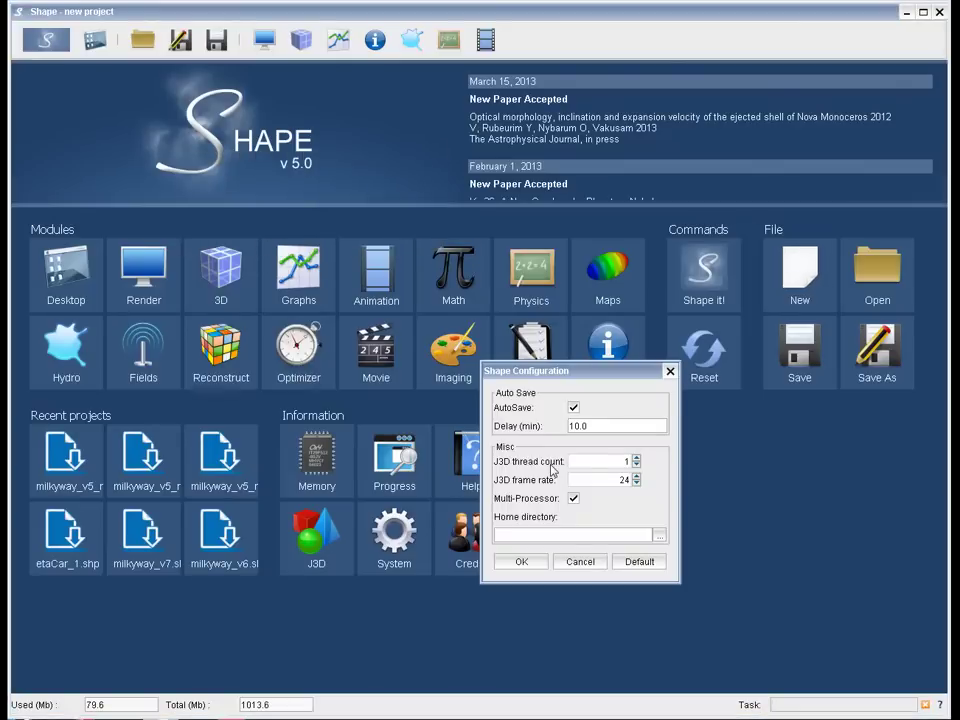
left_click(659, 537)
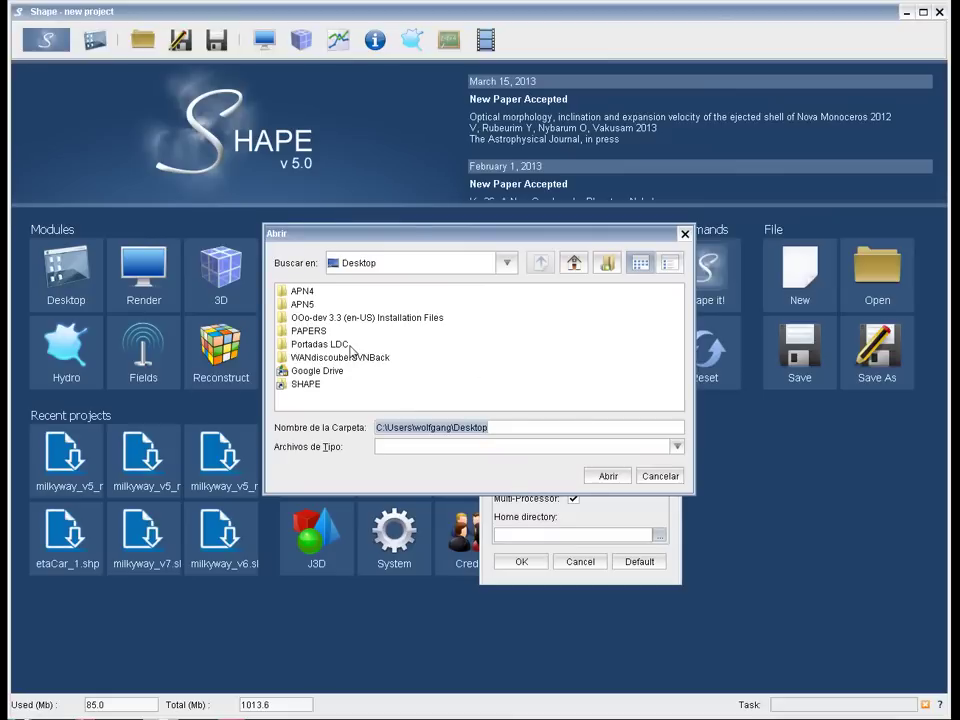
double_click(306, 386)
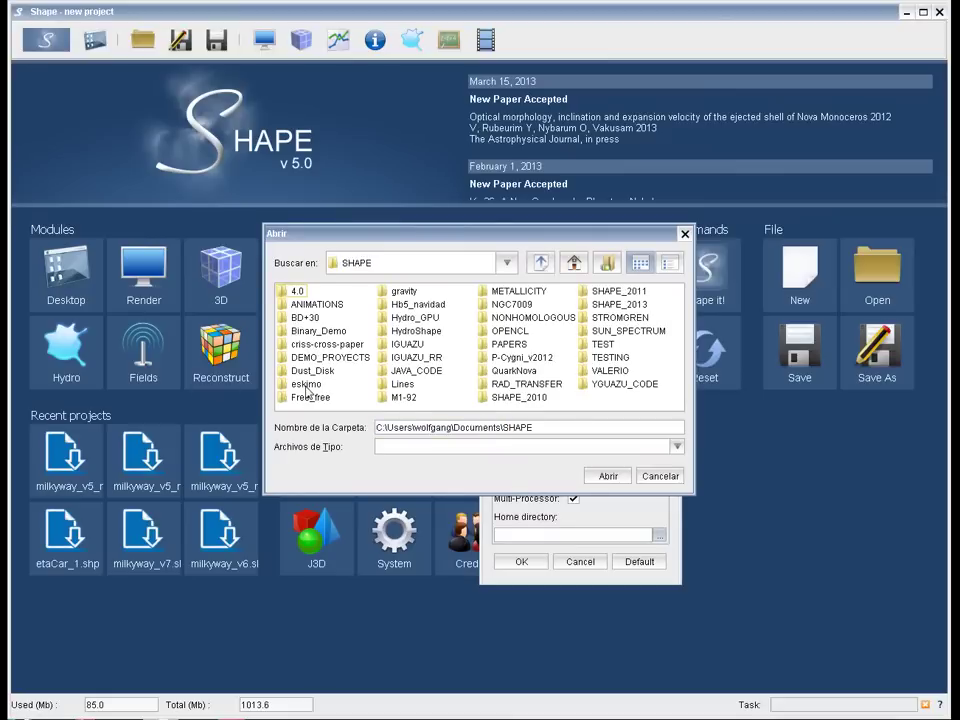
left_click(606, 478)
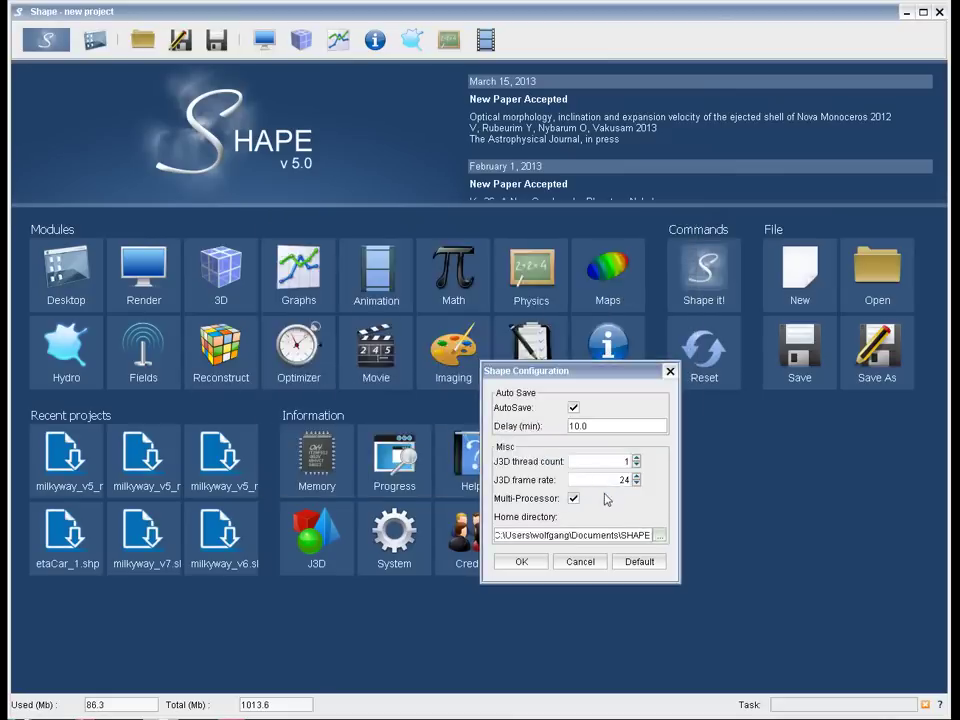
left_click(519, 563)
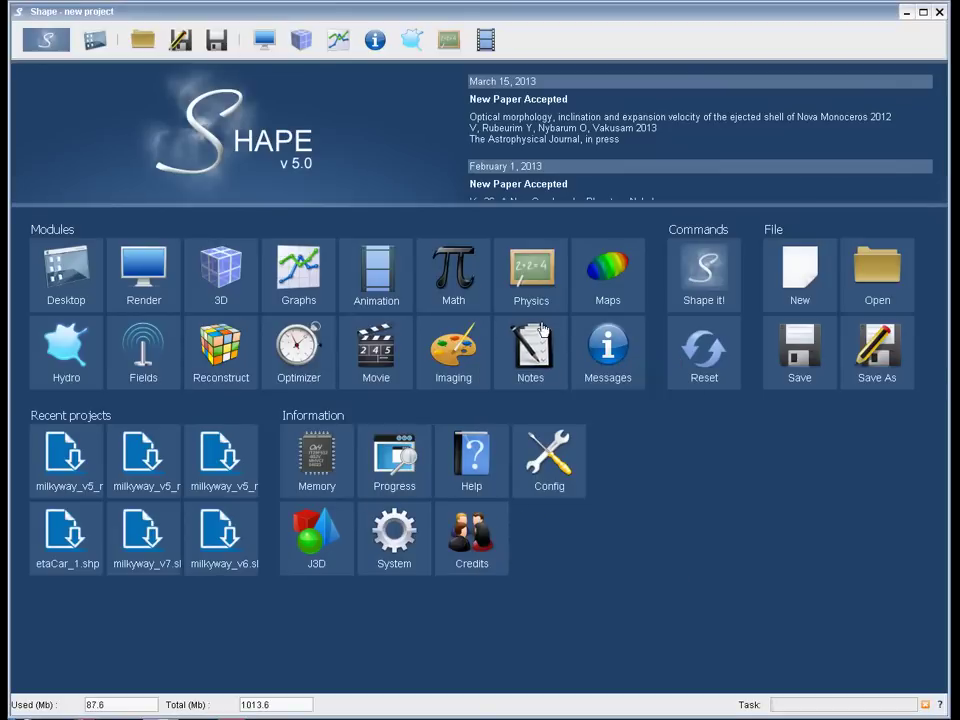
In the 3D module, create a large sphere system centred at the origin
left_click(221, 288)
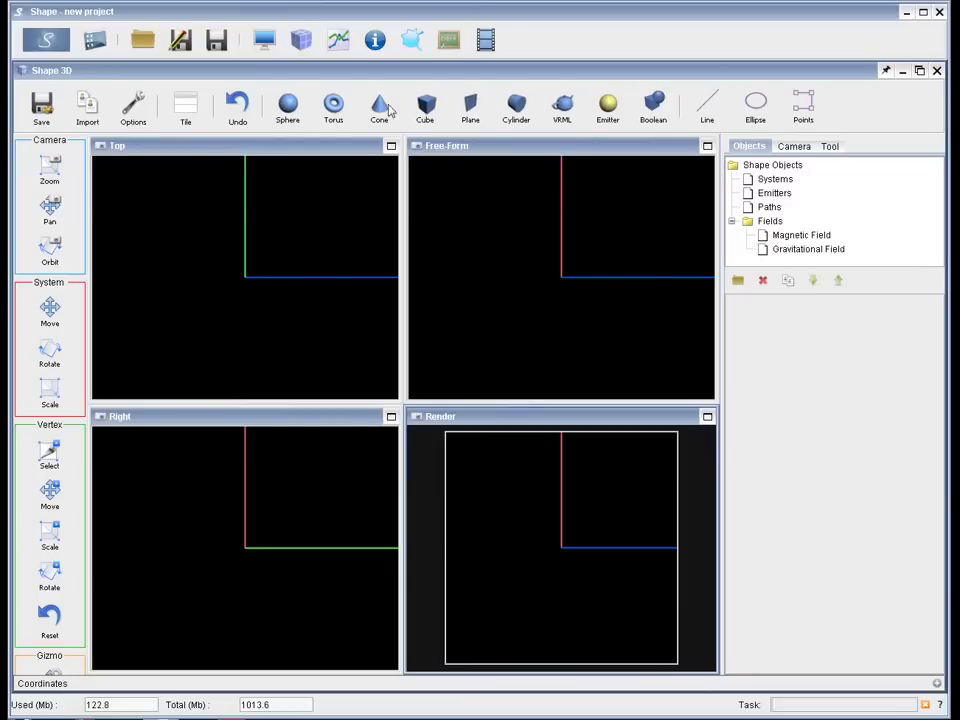
left_click(289, 106)
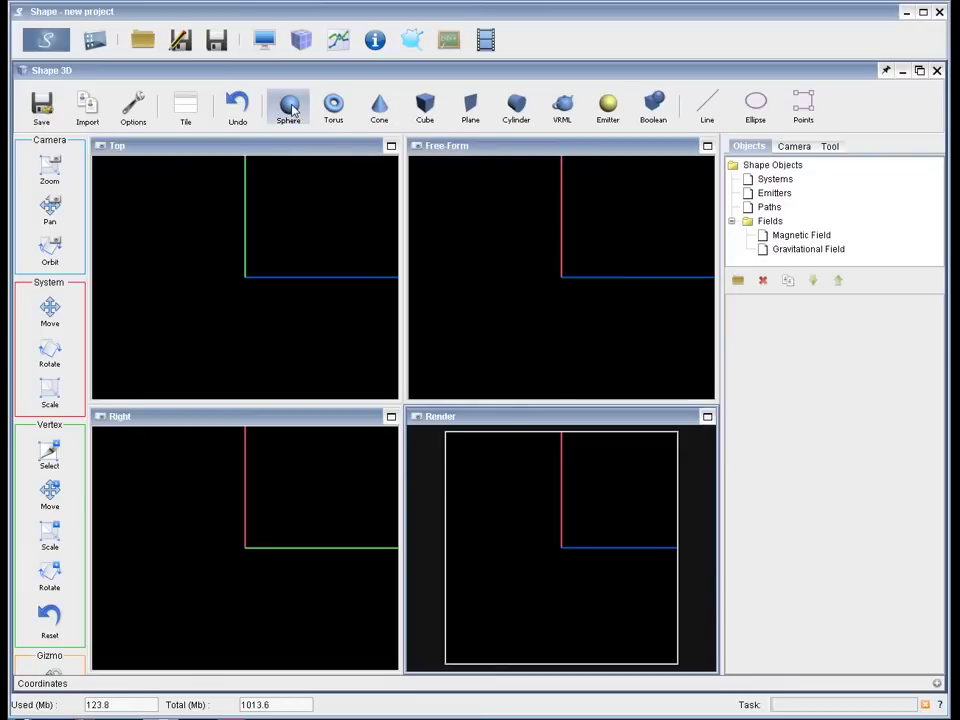
left_click(266, 311)
left_click_drag(266, 311, 310, 342)
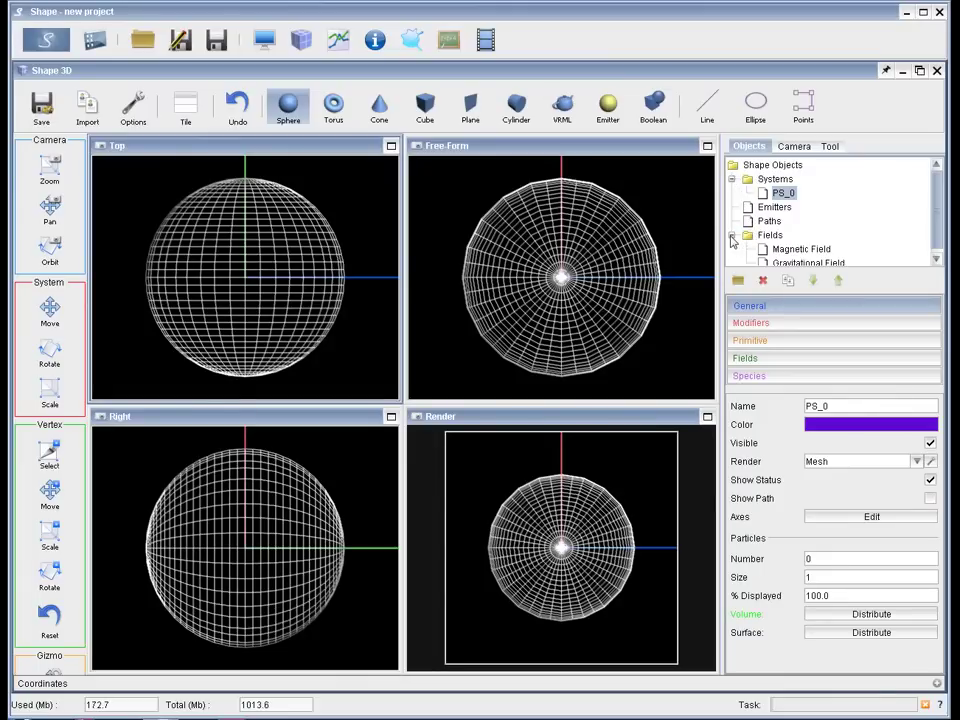
left_click(731, 235)
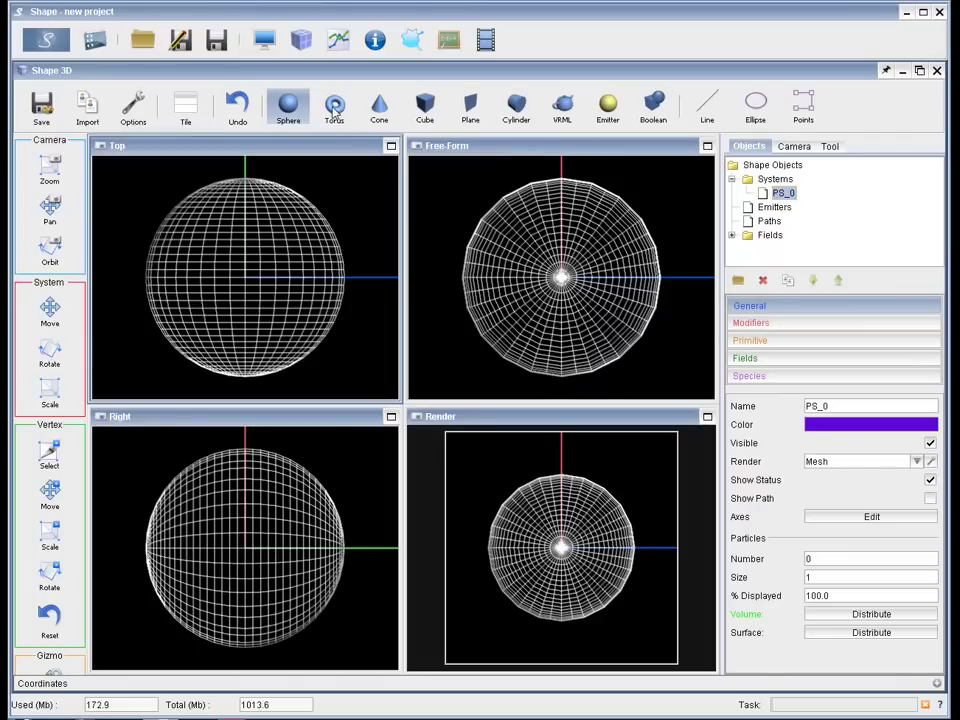
Create a thin, wide-holed torus inside the sphere, with PS_0 and PS_1 listed
left_click(334, 106)
left_click_drag(243, 277, 315, 322)
left_click_drag(190, 208, 211, 210)
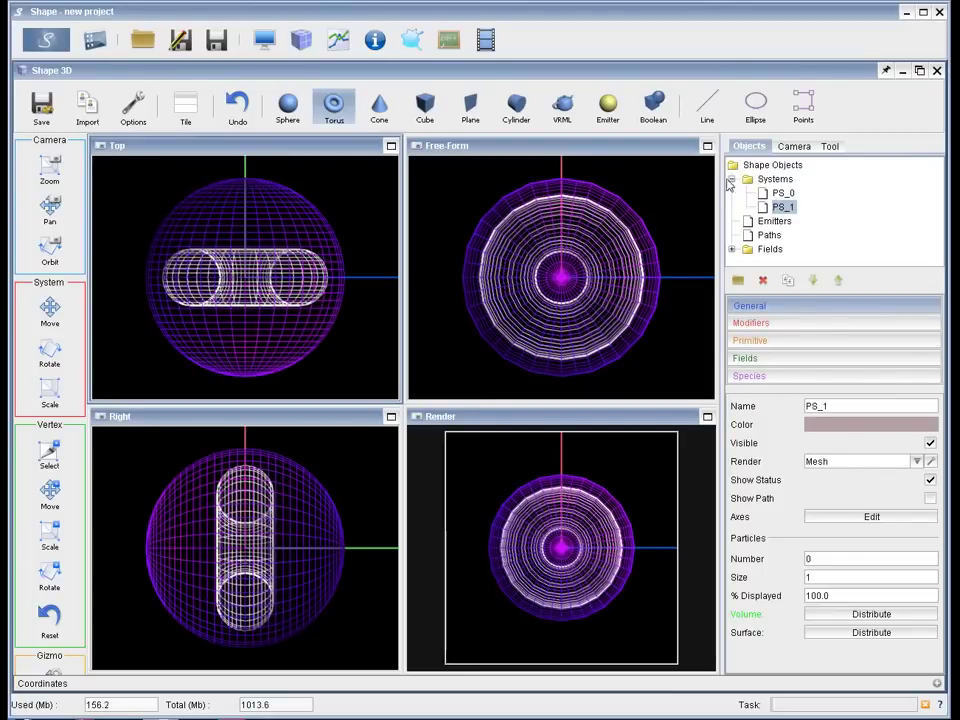
double_click(775, 179)
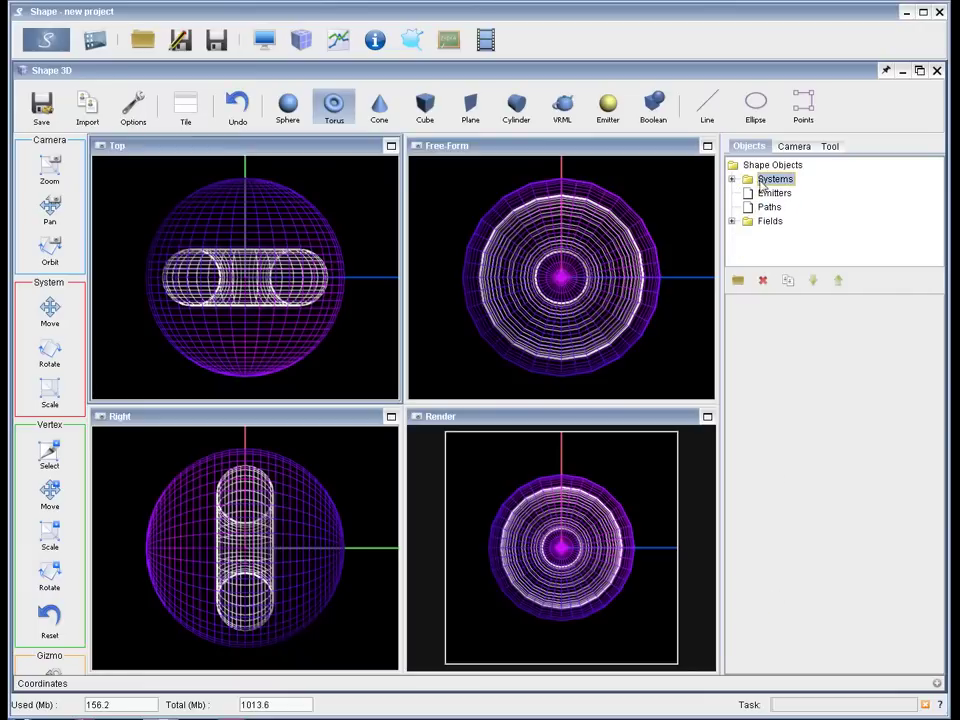
left_click(732, 180)
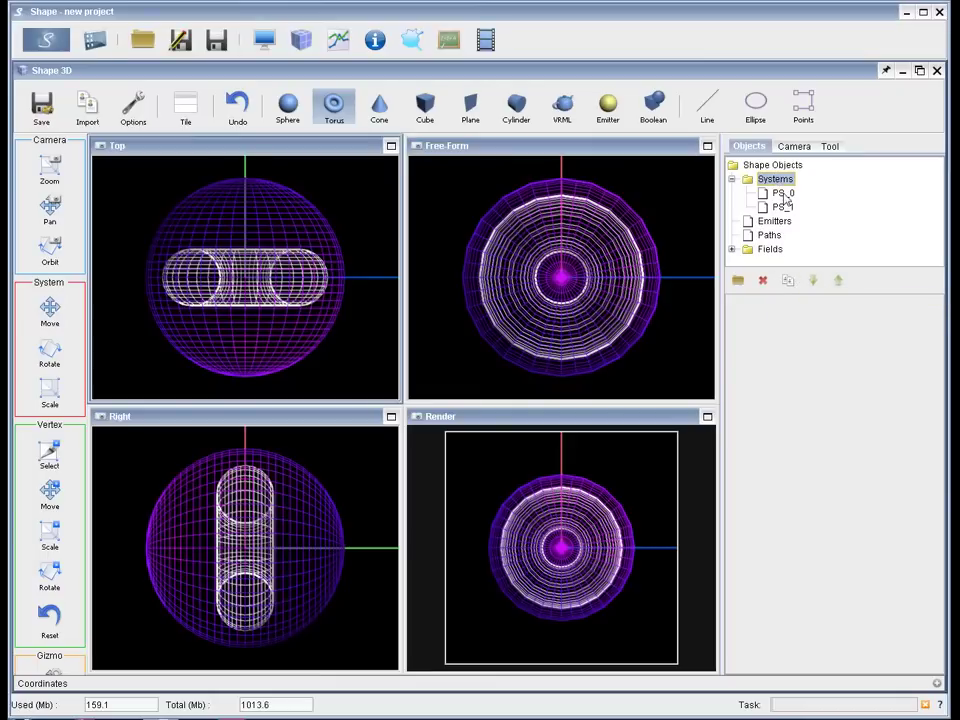
Rename PS_0 to 'Bipolar', colour it green, and show its modifiers
left_click(783, 193)
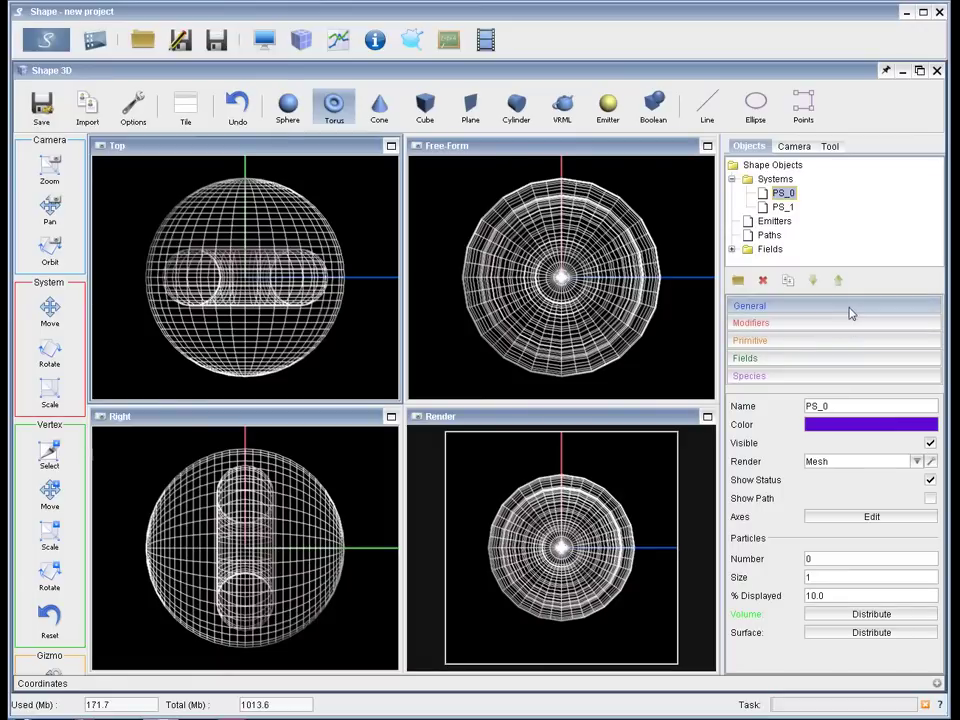
left_click_drag(838, 405, 788, 406)
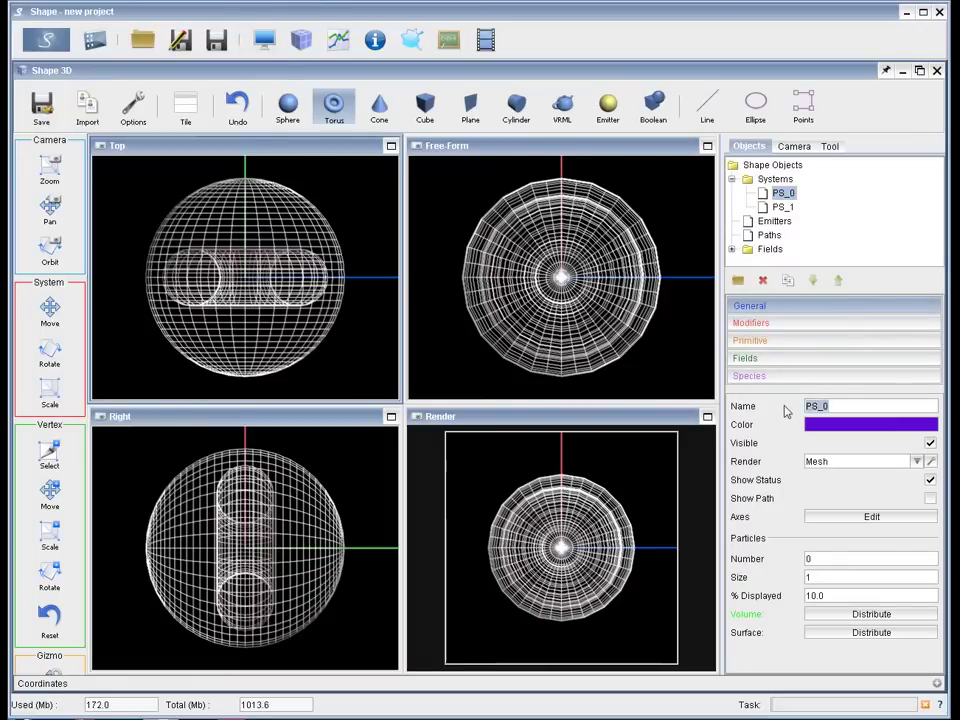
type("Bipolar")
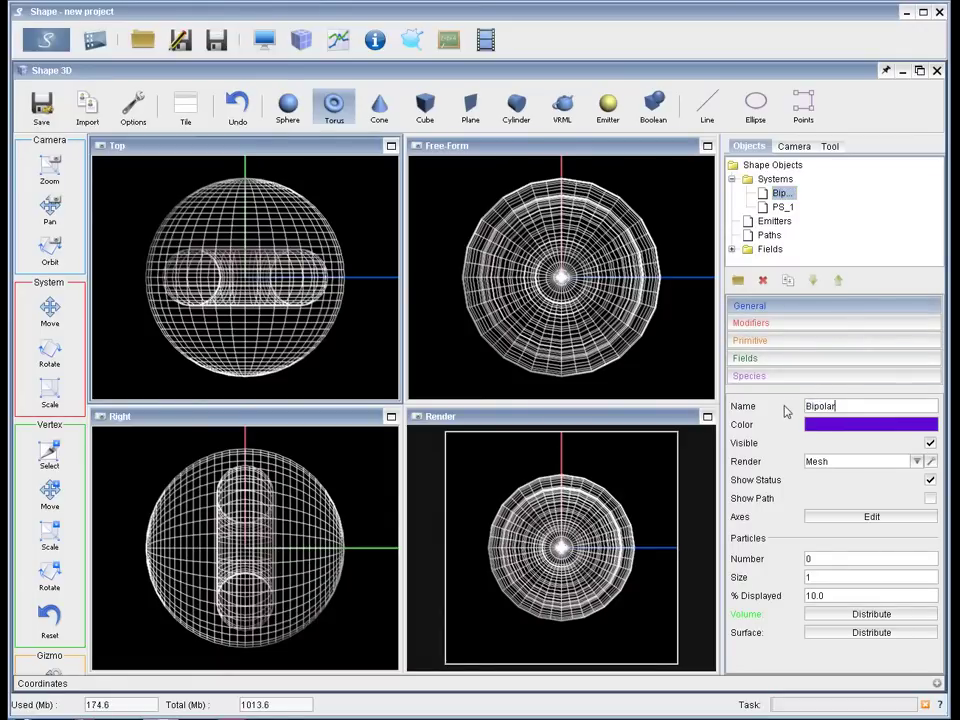
left_click(862, 428)
left_click(905, 537)
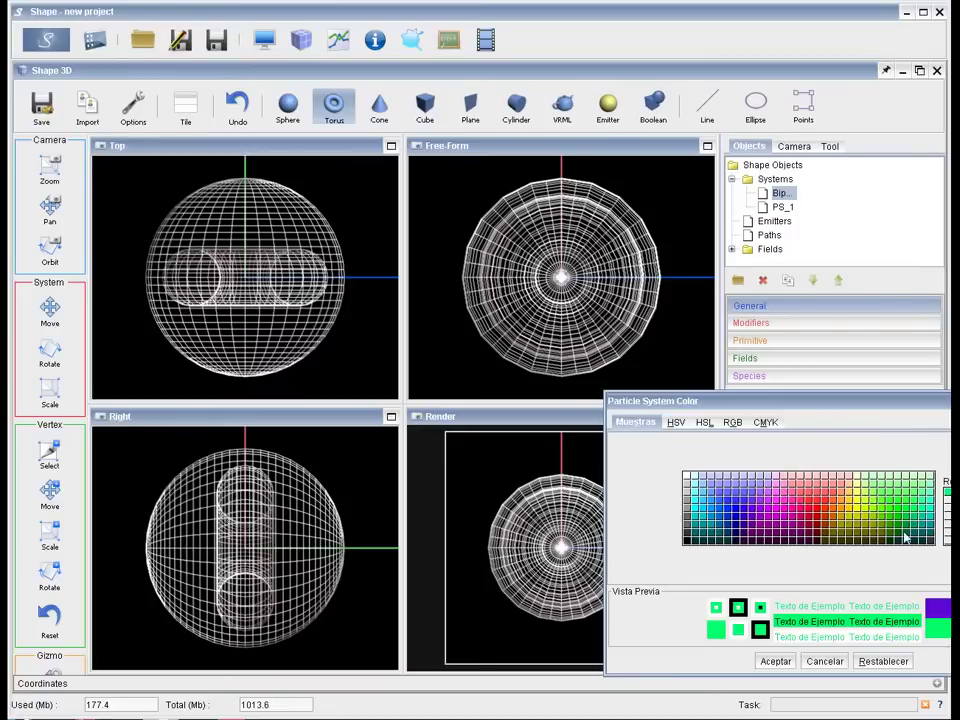
left_click(775, 661)
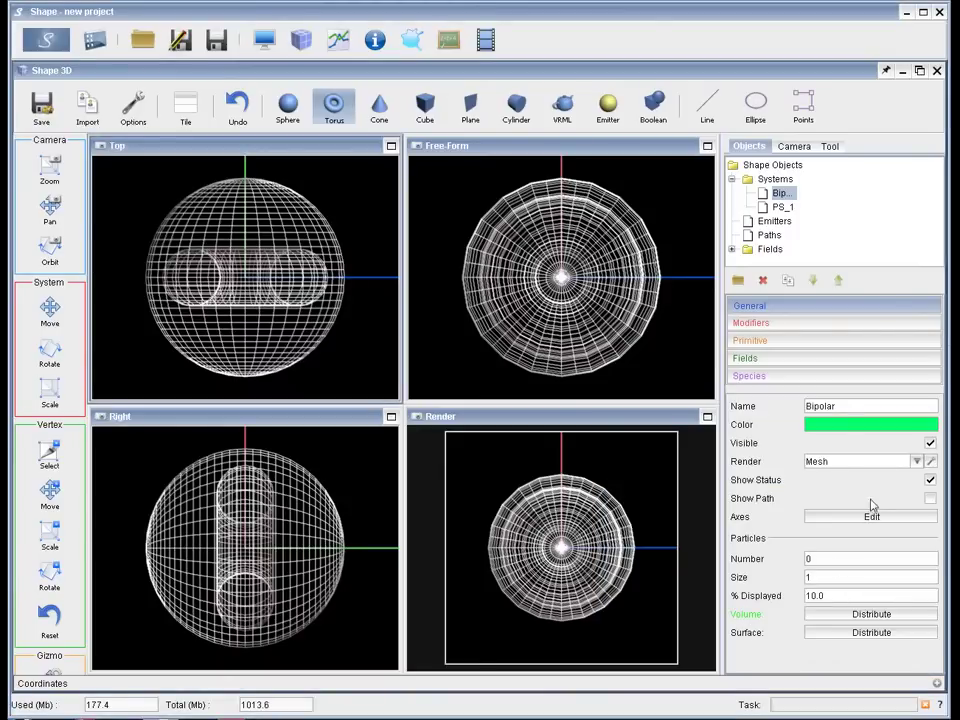
left_click(826, 326)
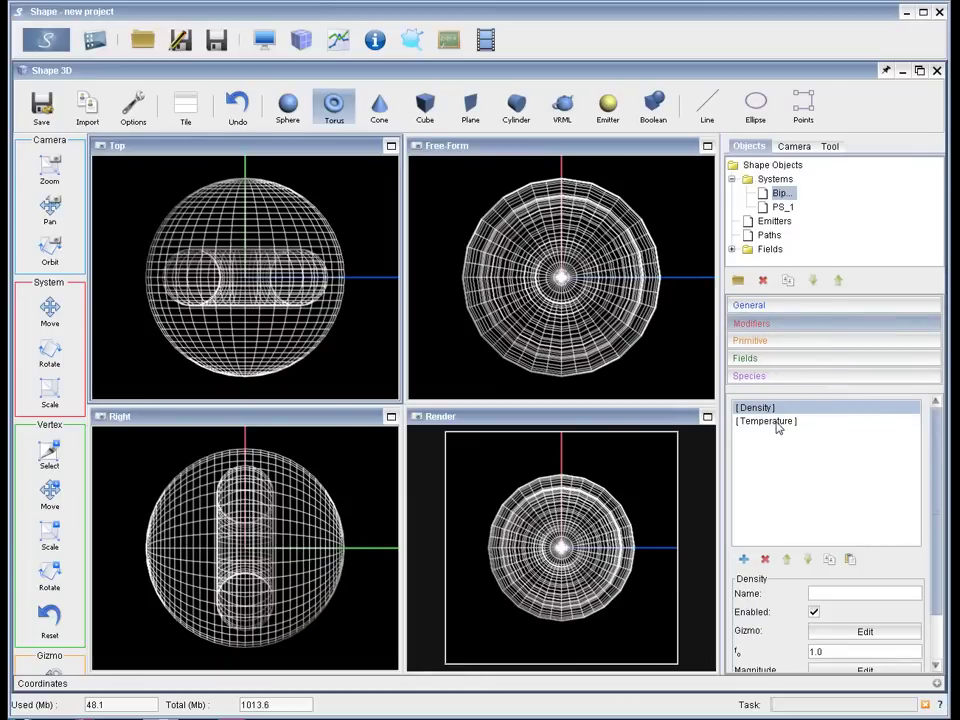
left_click_drag(934, 458, 939, 427)
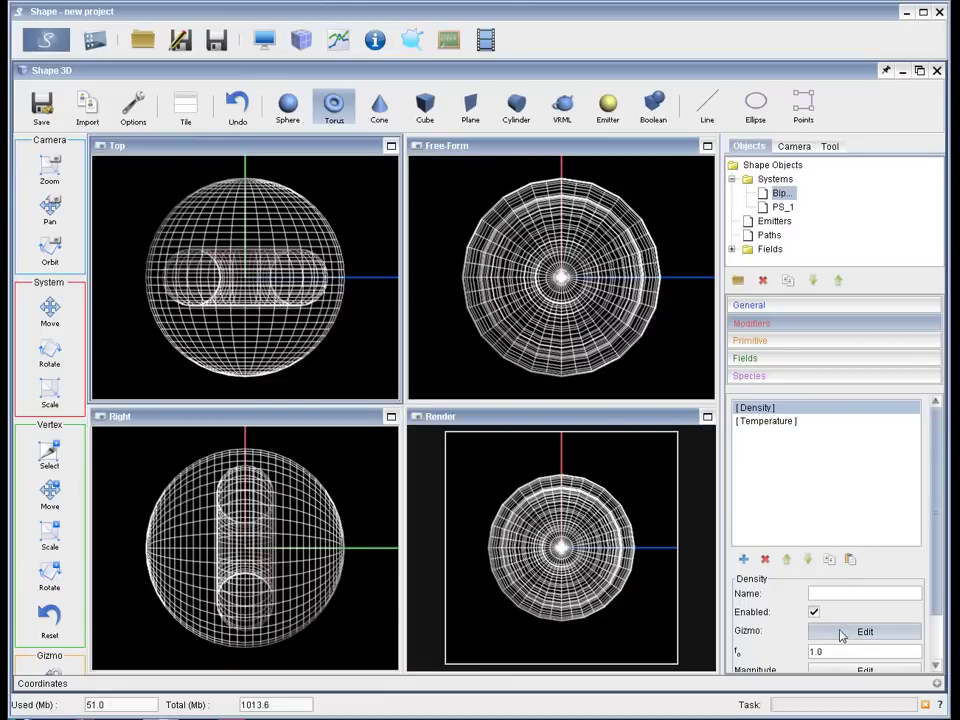
Add a Shell modifier to the nebula with thickness function set to 7
left_click(744, 562)
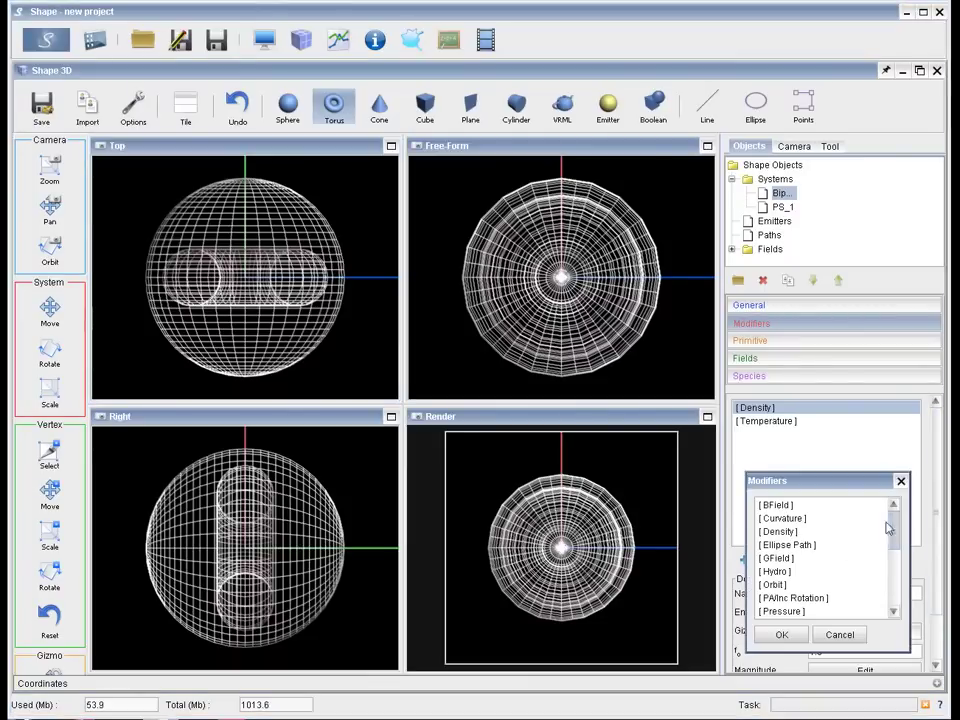
scroll(797, 606, "down", 5)
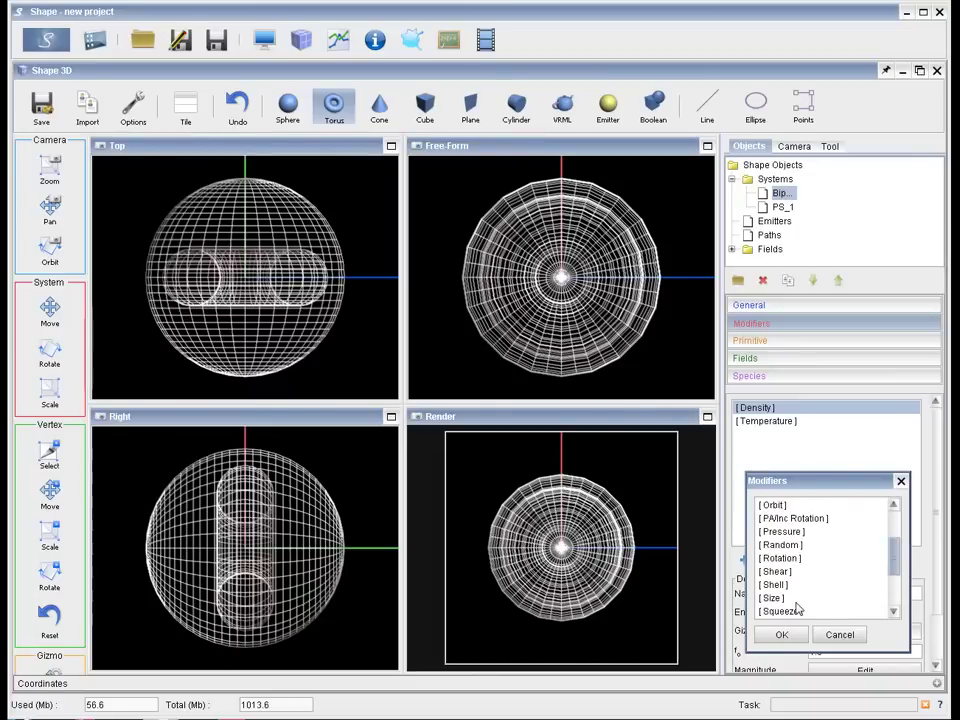
scroll(800, 596, "up", 1)
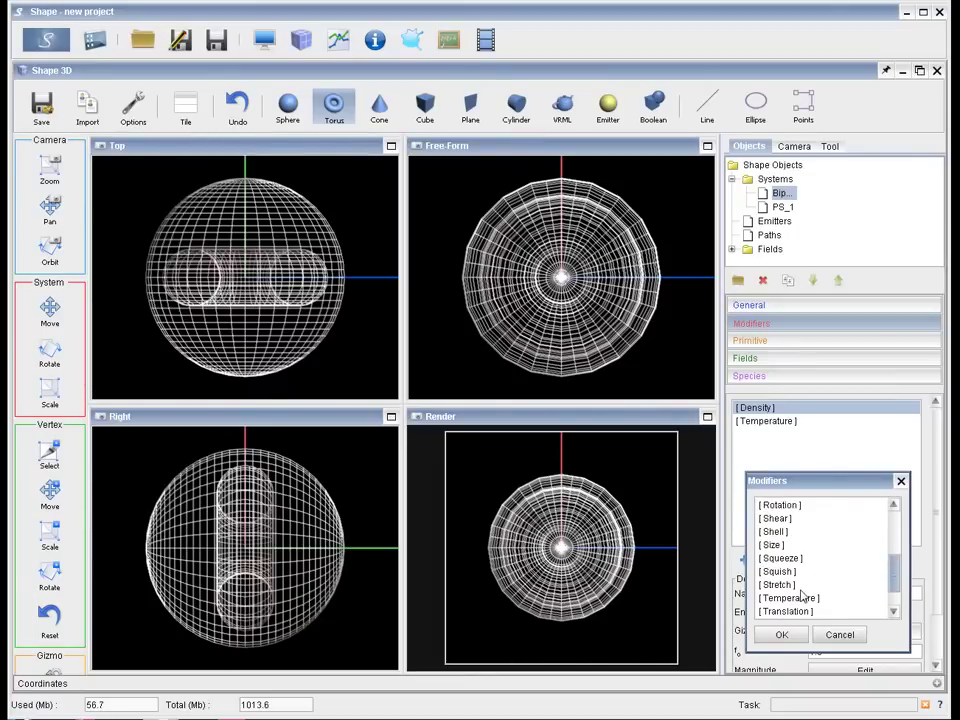
left_click(776, 532)
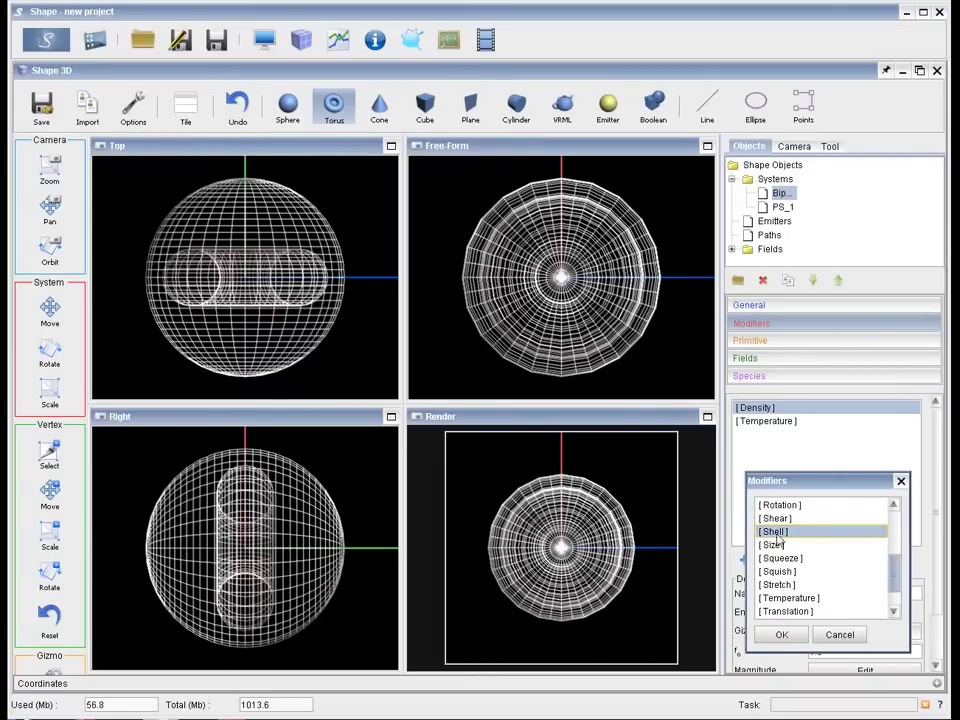
left_click(782, 634)
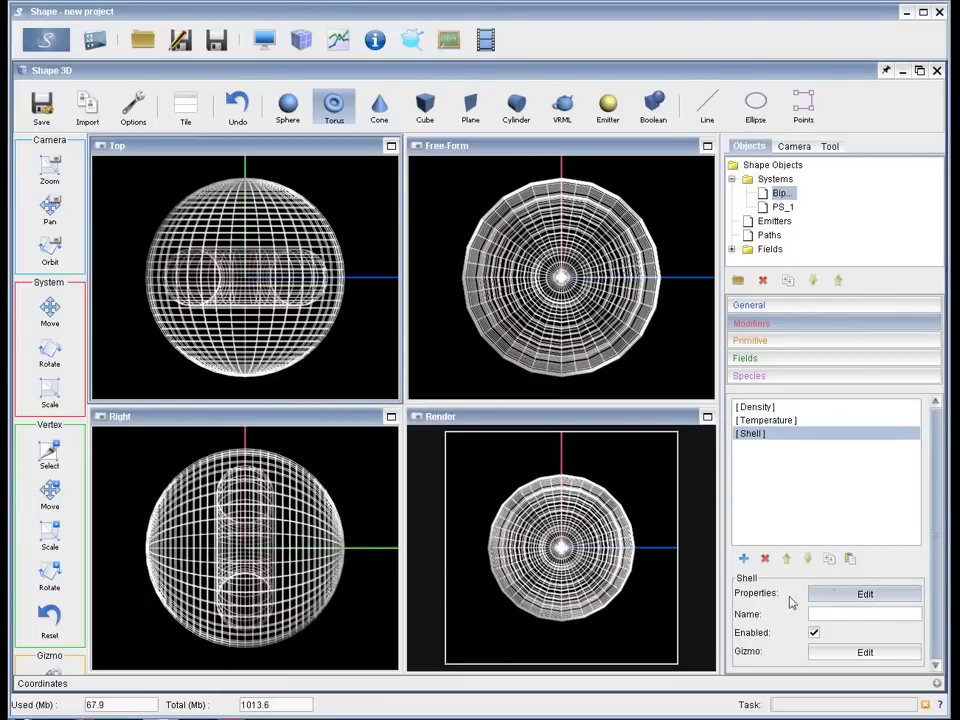
left_click(848, 596)
left_click_drag(727, 377, 765, 178)
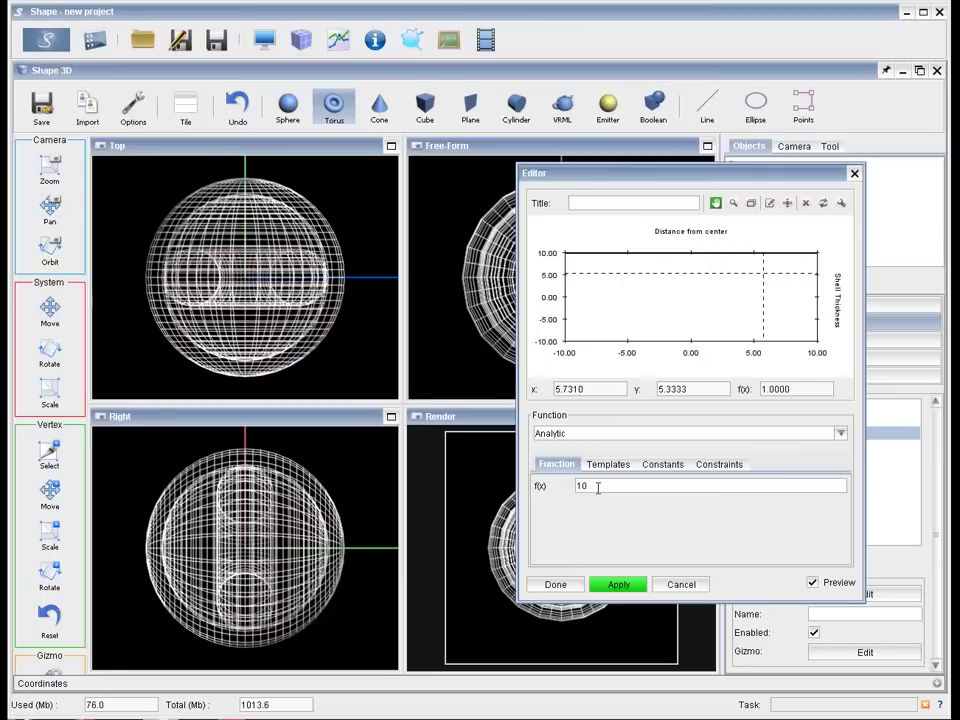
key("ctrl+a")
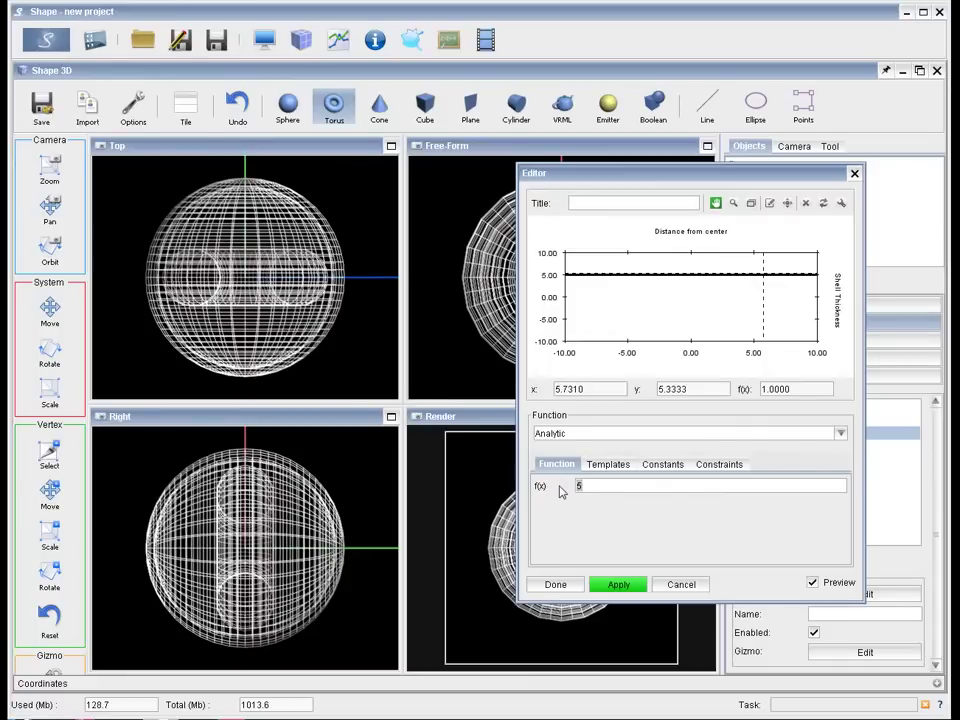
left_click(555, 584)
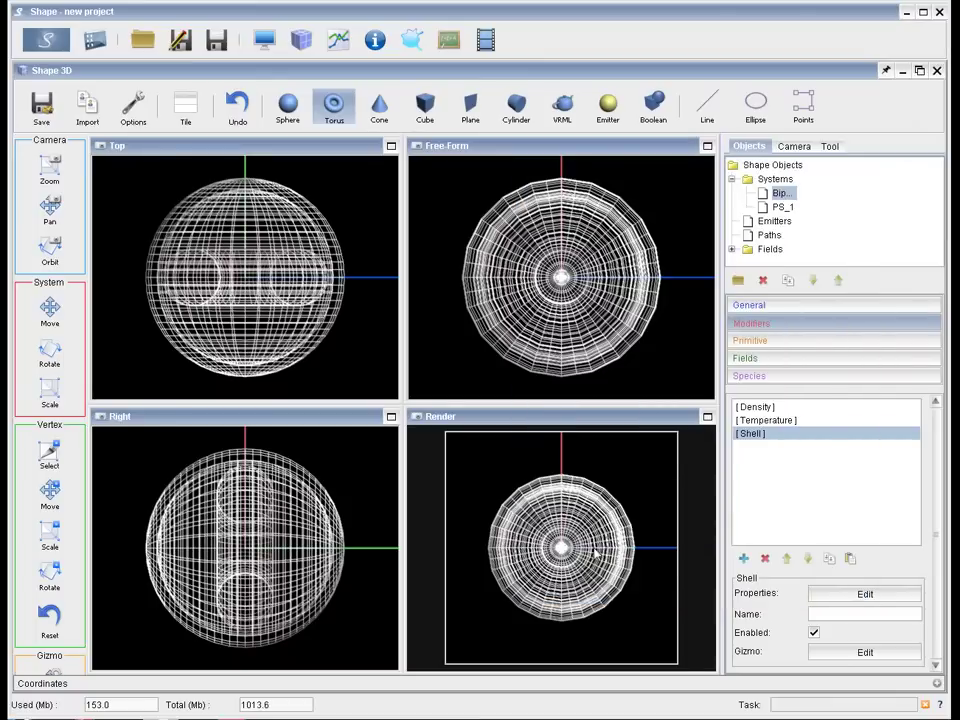
Delete the Temperature modifier, leaving Density and Shell
left_click(781, 421)
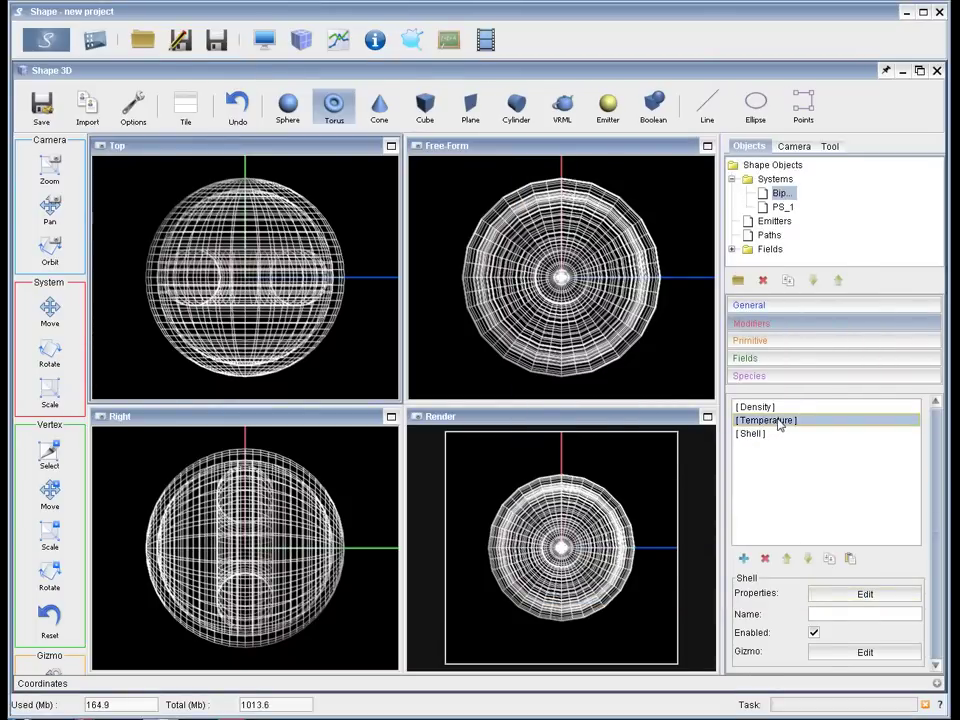
left_click(765, 563)
left_click(467, 387)
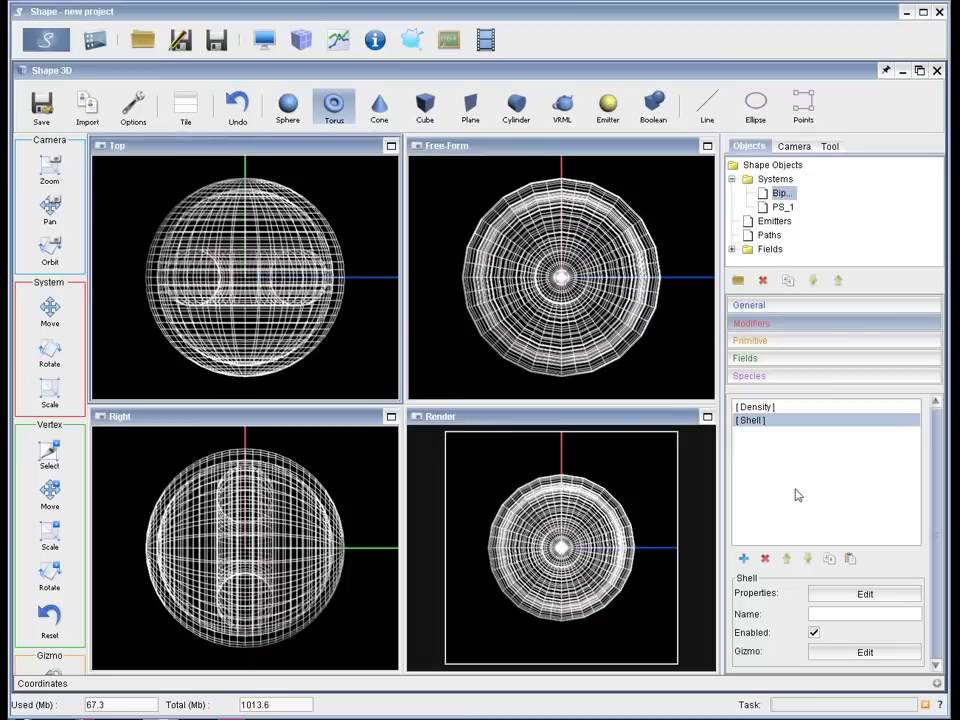
left_click(743, 558)
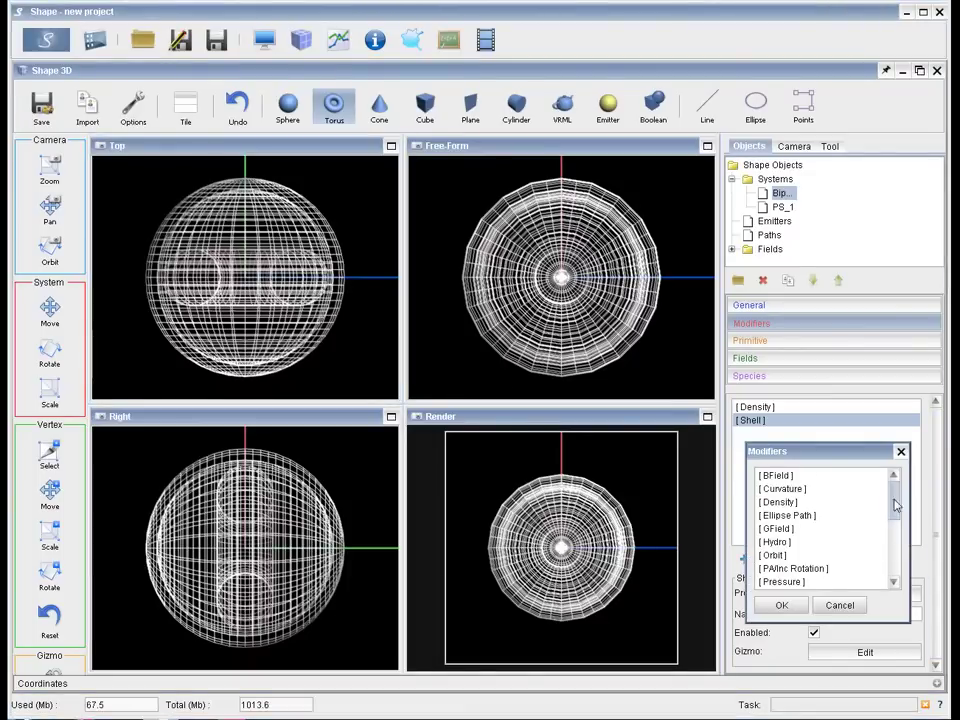
left_click_drag(899, 510, 902, 541)
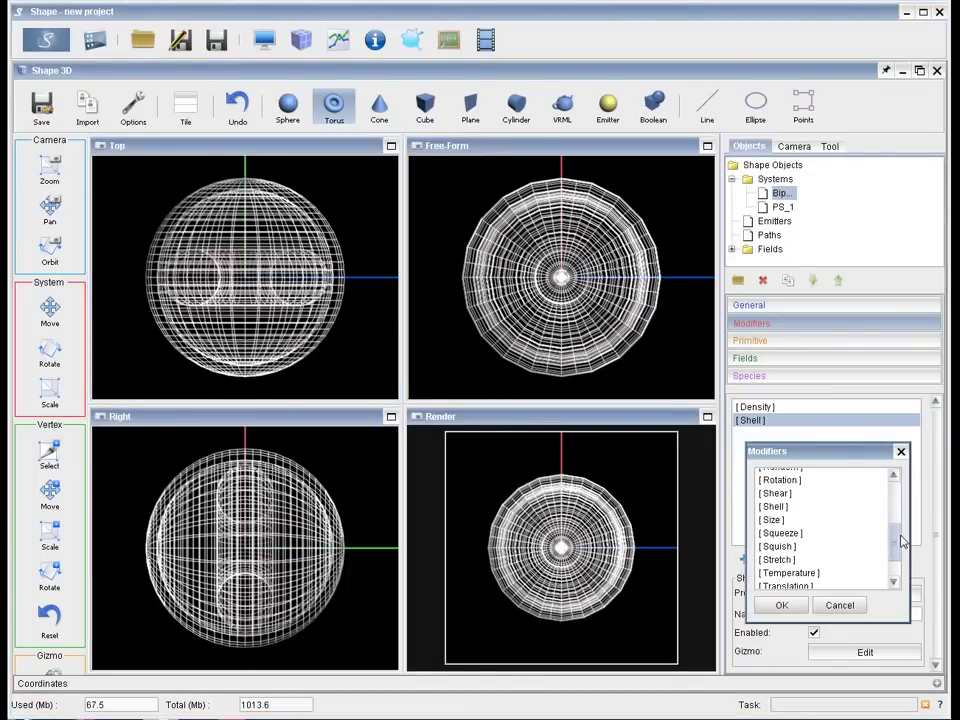
left_click(838, 606)
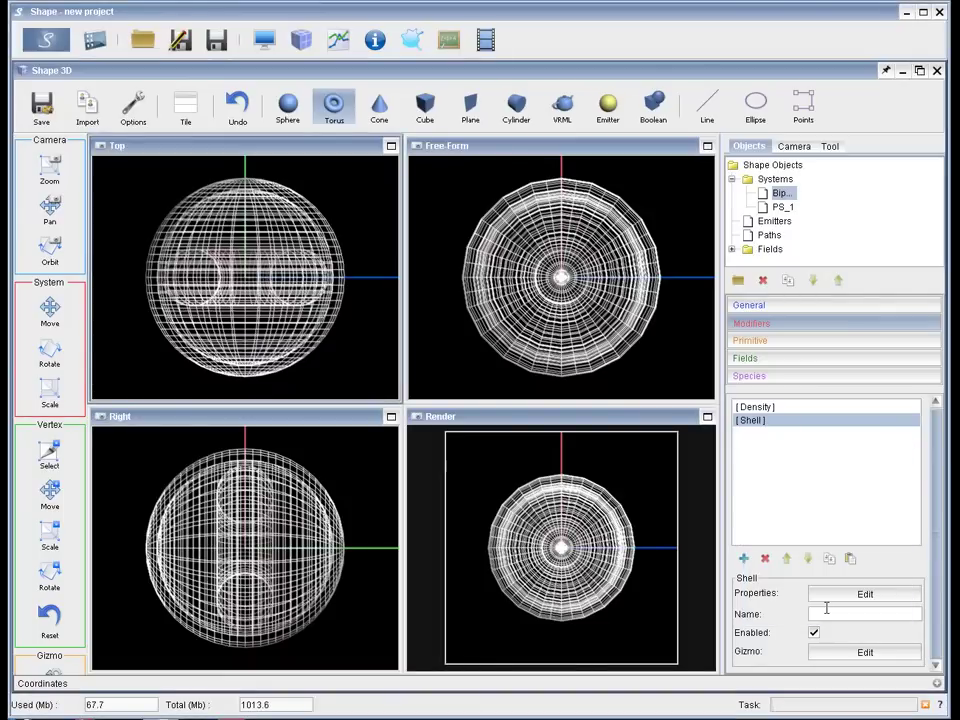
Render the nebula with a green colour map, review image and camera settings, and re-render
left_click(264, 42)
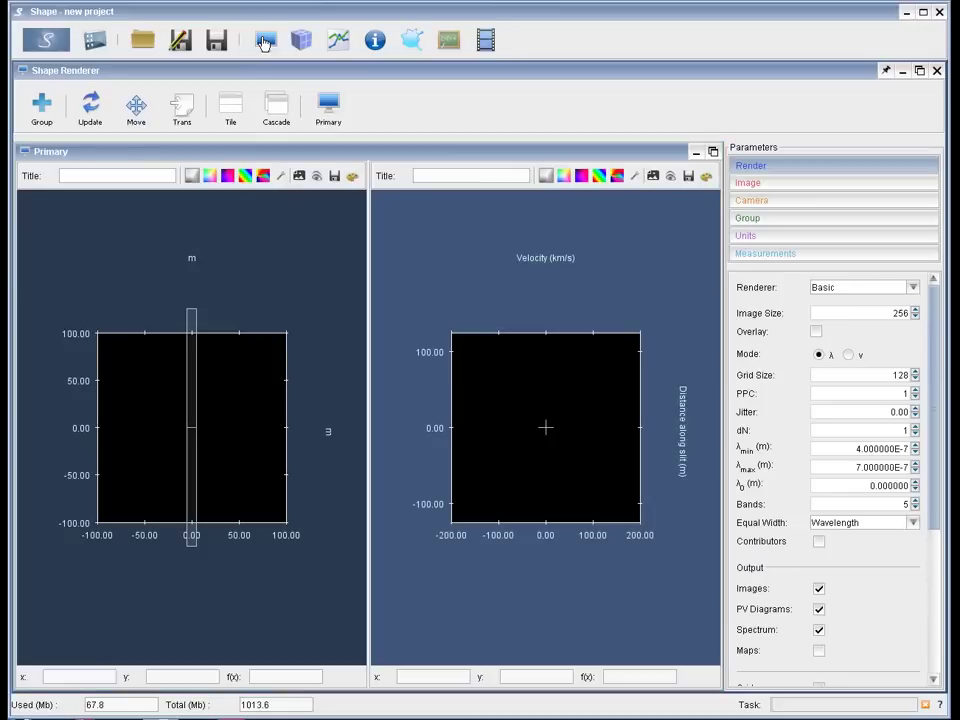
left_click(53, 47)
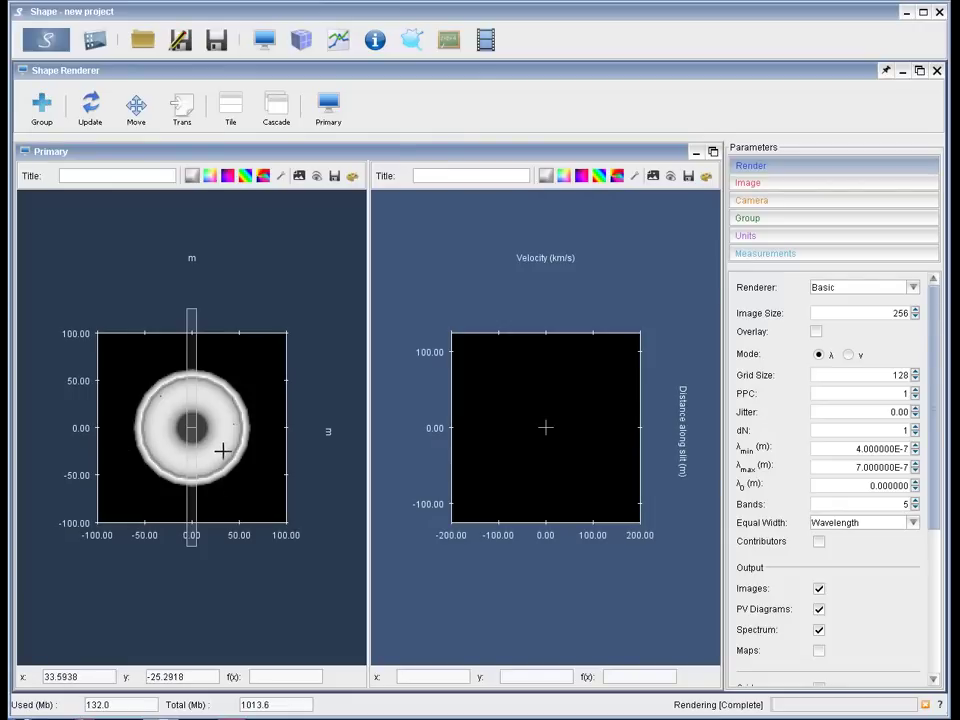
left_click(209, 176)
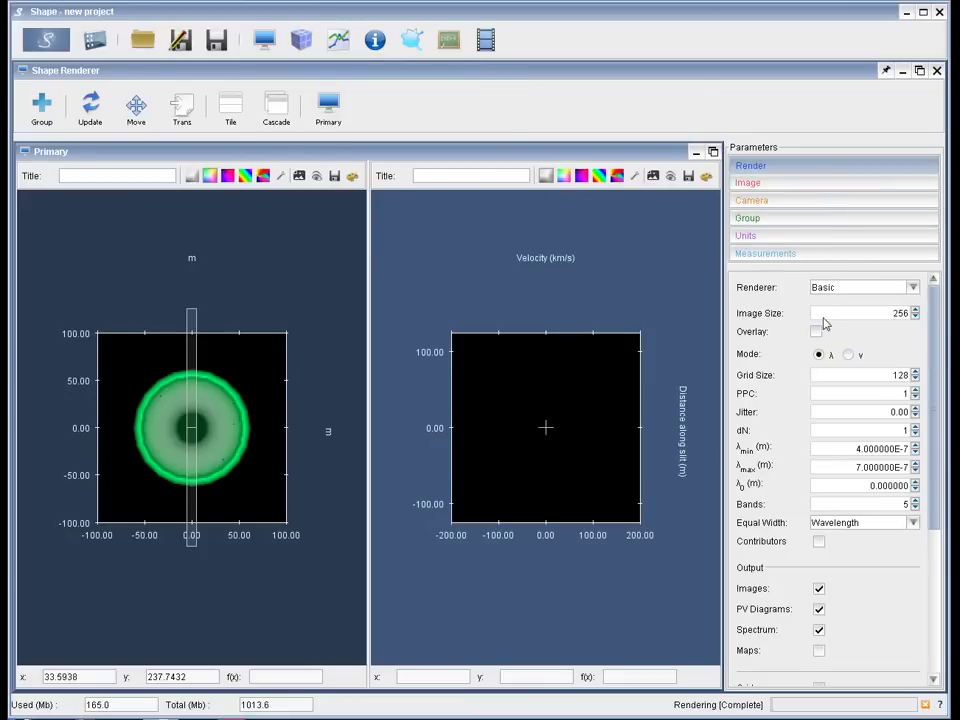
left_click(817, 185)
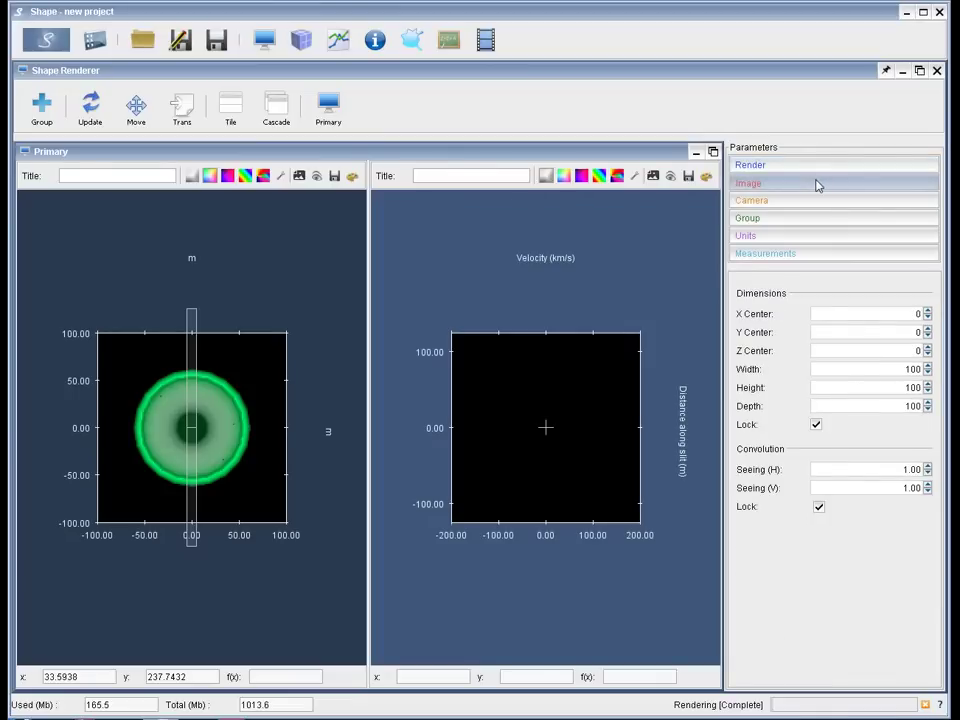
left_click(817, 203)
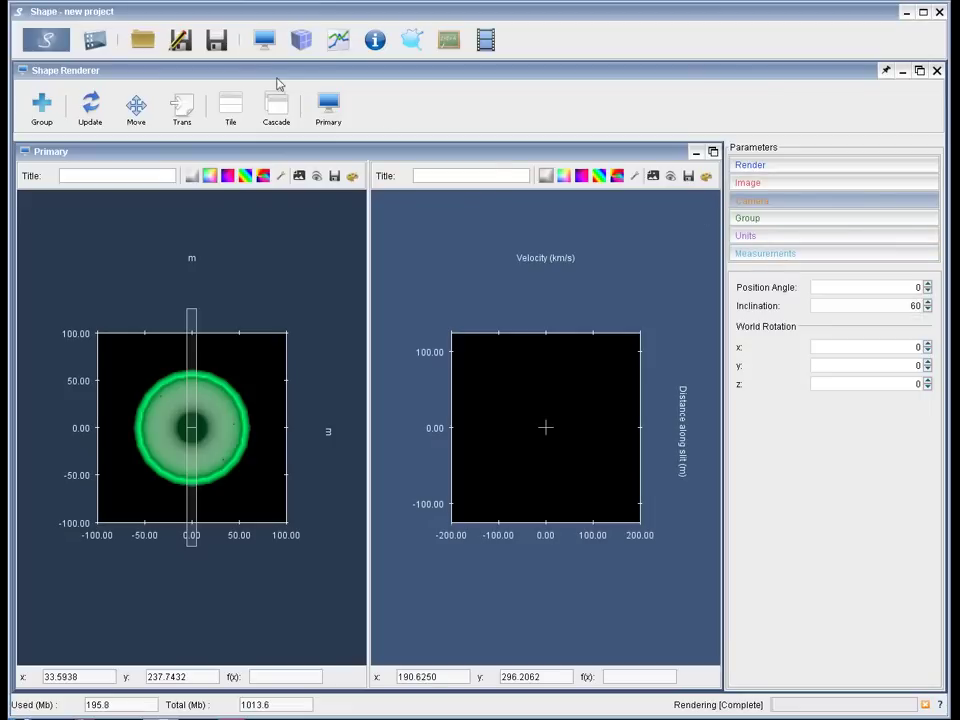
left_click(45, 40)
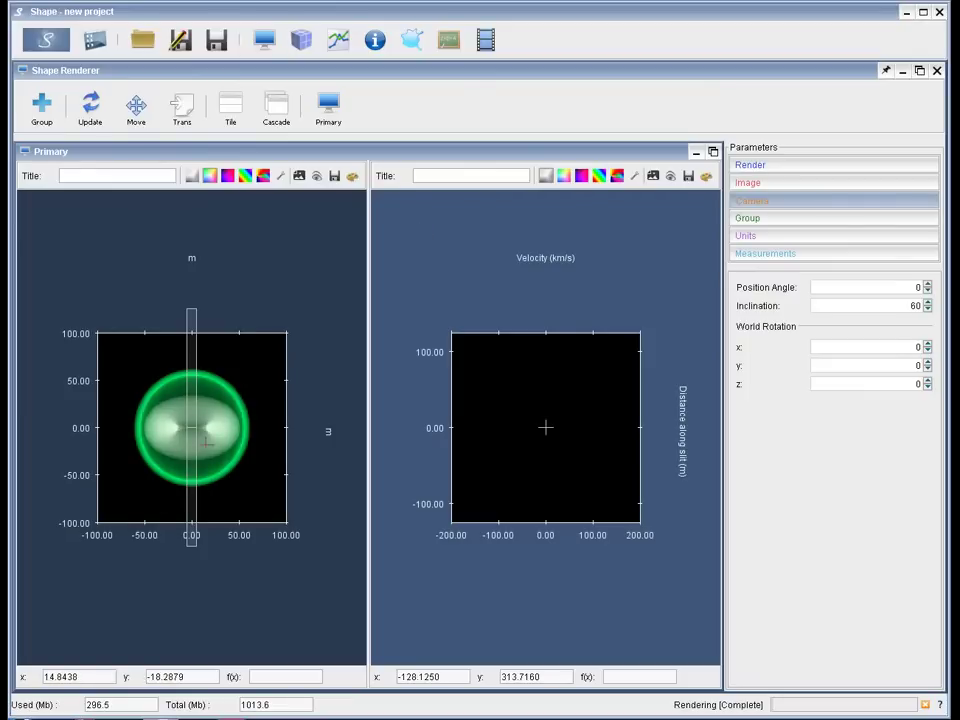
Back in the 3D view, rename PS_1 to 'torus' and colour it red
left_click(306, 44)
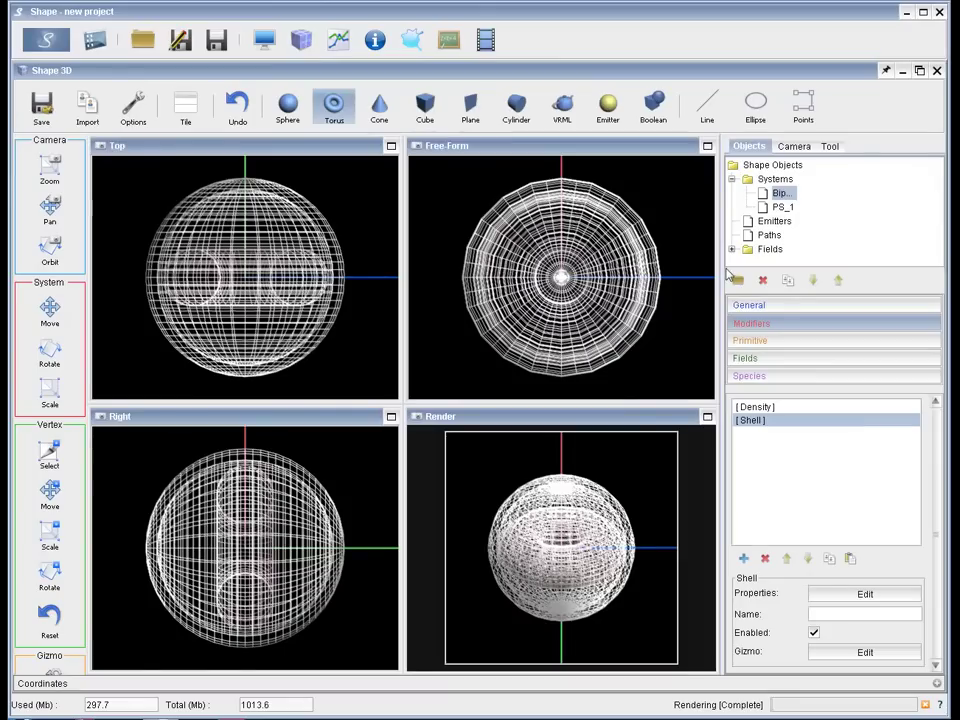
left_click(783, 207)
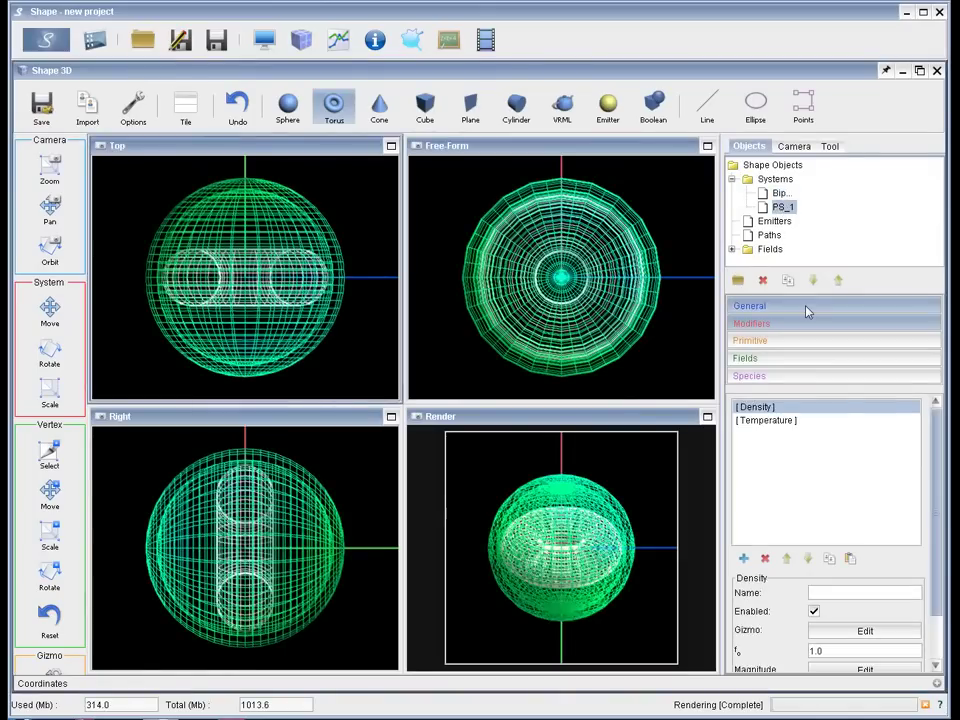
left_click(806, 306)
double_click(838, 406)
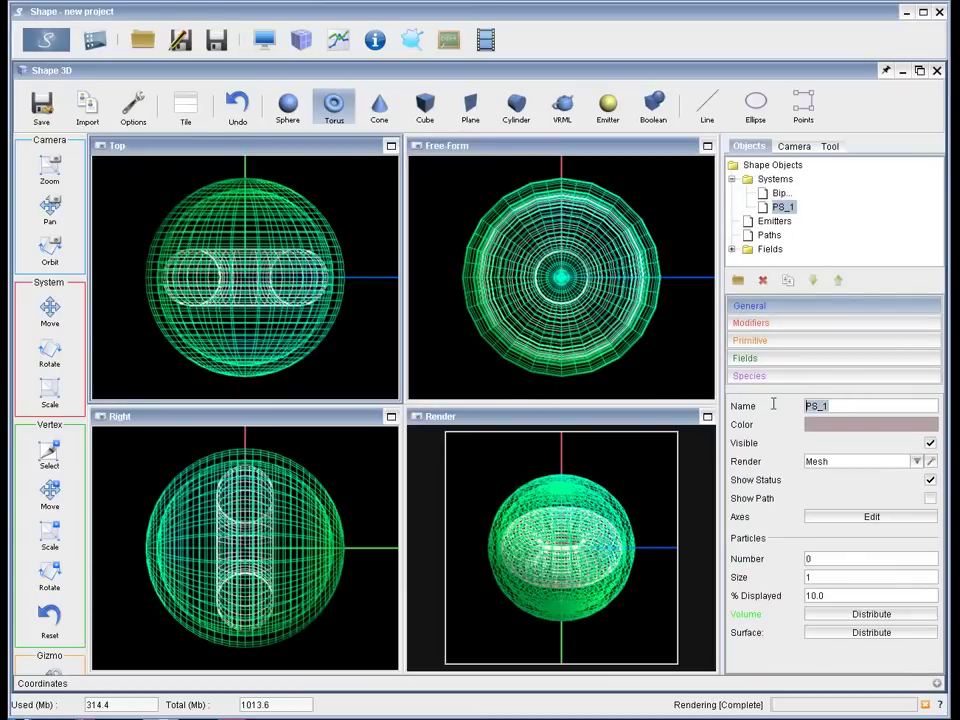
type("torus")
left_click(818, 428)
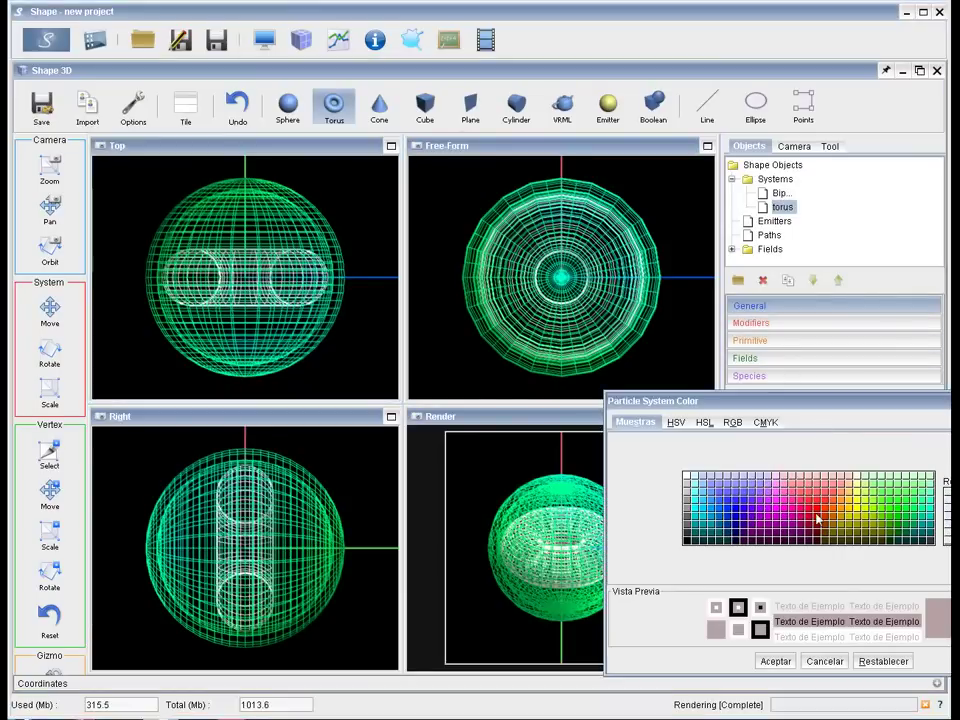
left_click(814, 515)
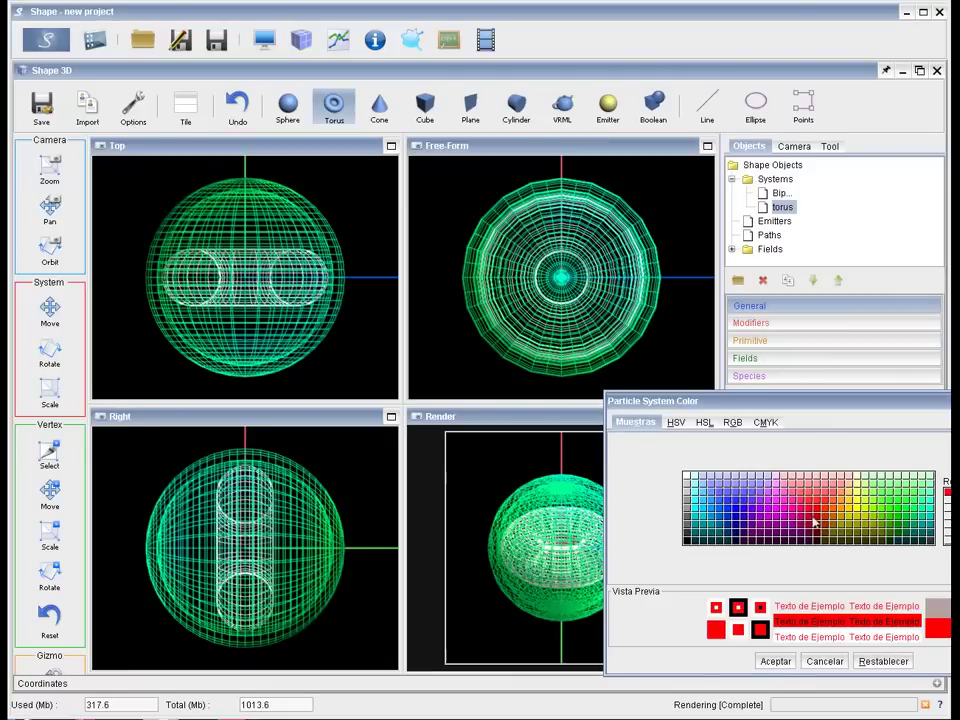
left_click(775, 661)
left_click(930, 480)
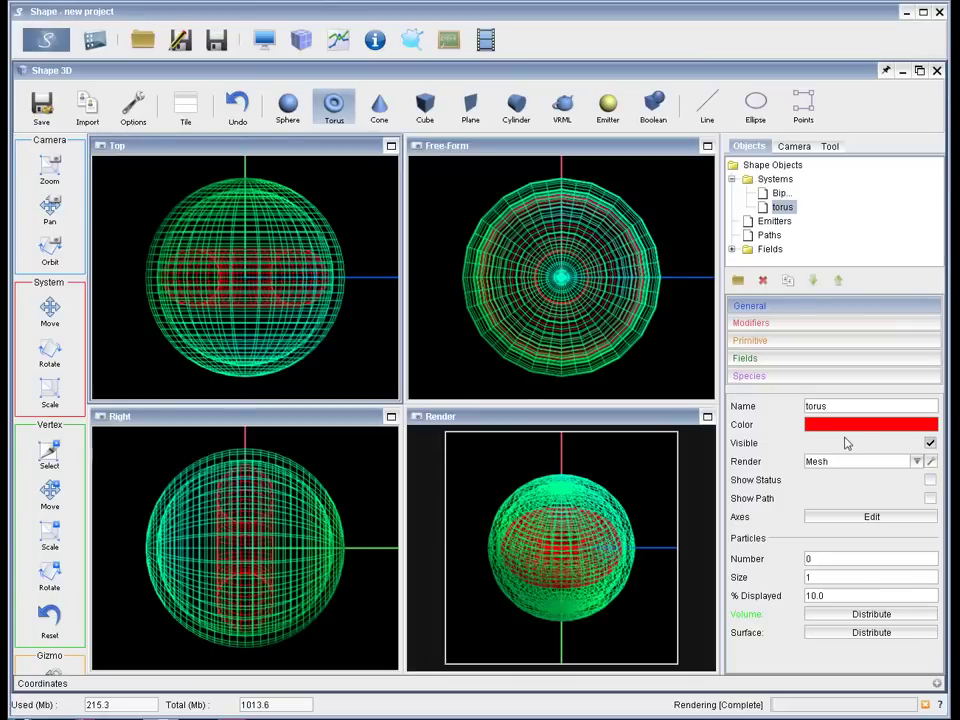
left_click(930, 481)
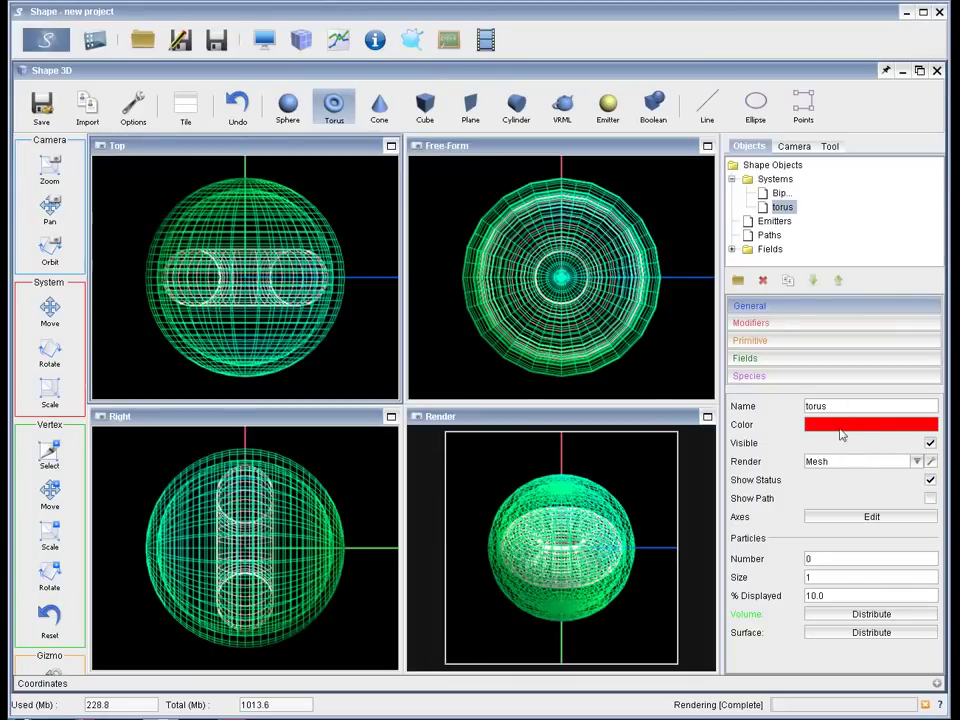
Add a Squeeze modifier to the Bipolar system, then select the torus
left_click(781, 194)
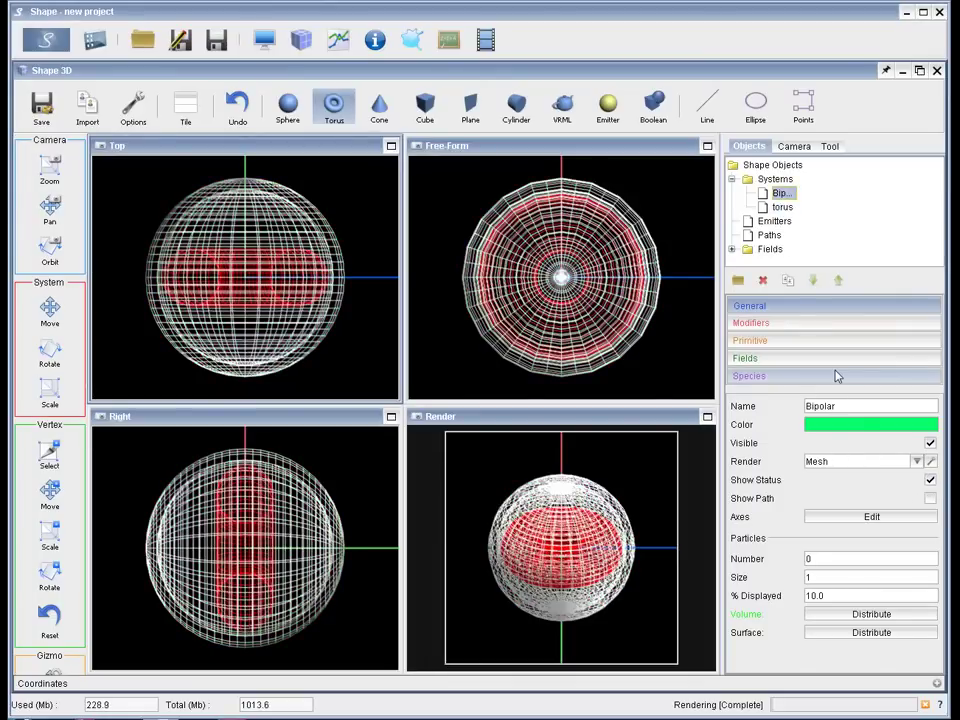
left_click(800, 325)
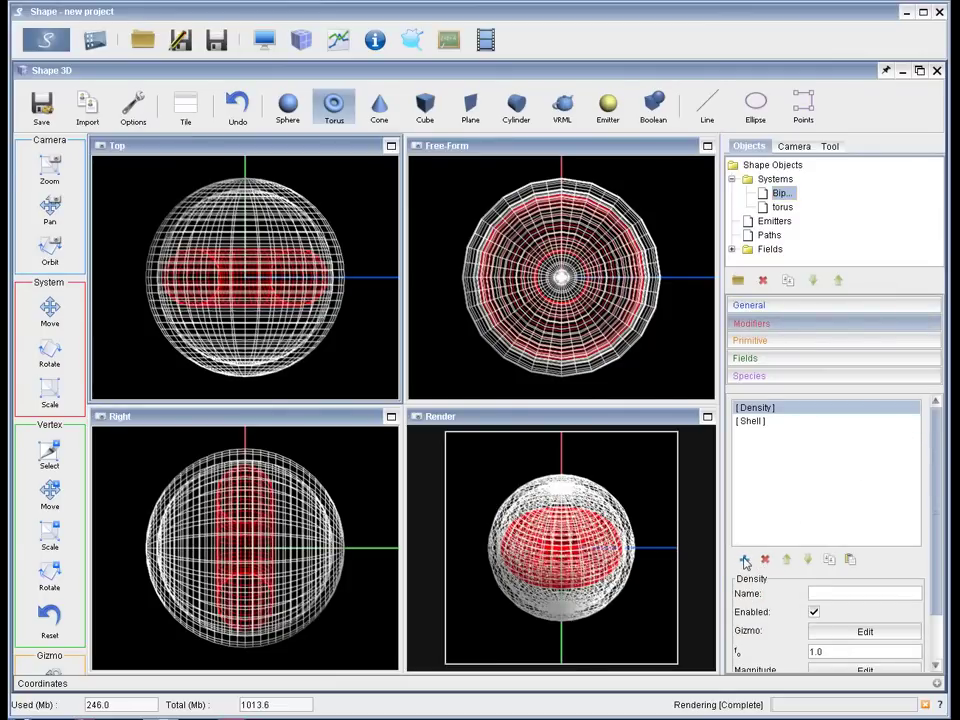
left_click(745, 563)
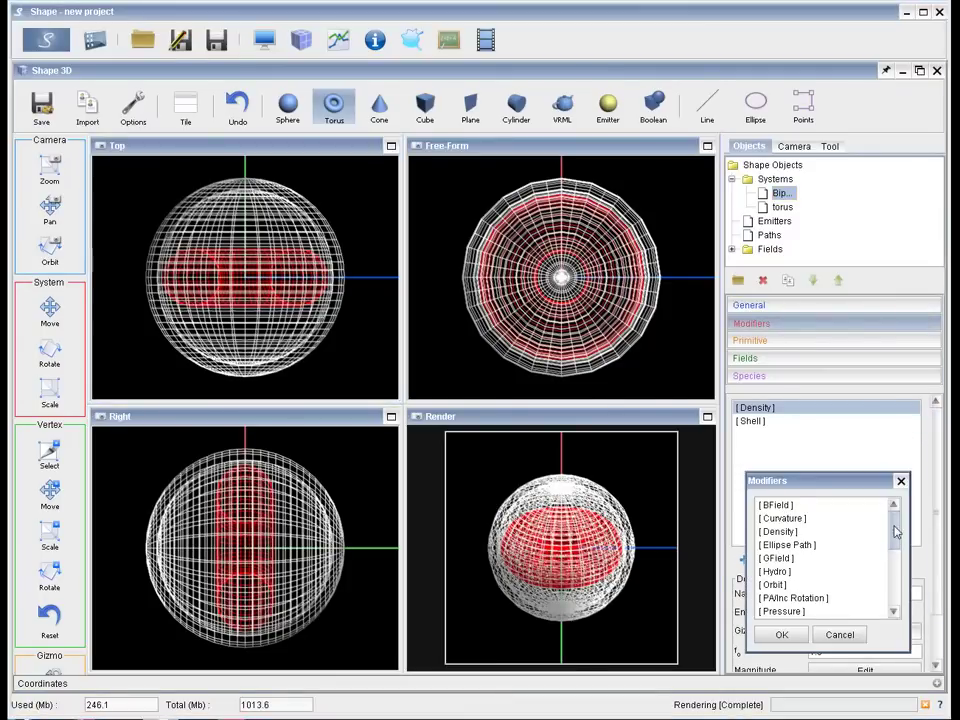
scroll(895, 561, "down", 2)
left_click_drag(895, 561, 897, 580)
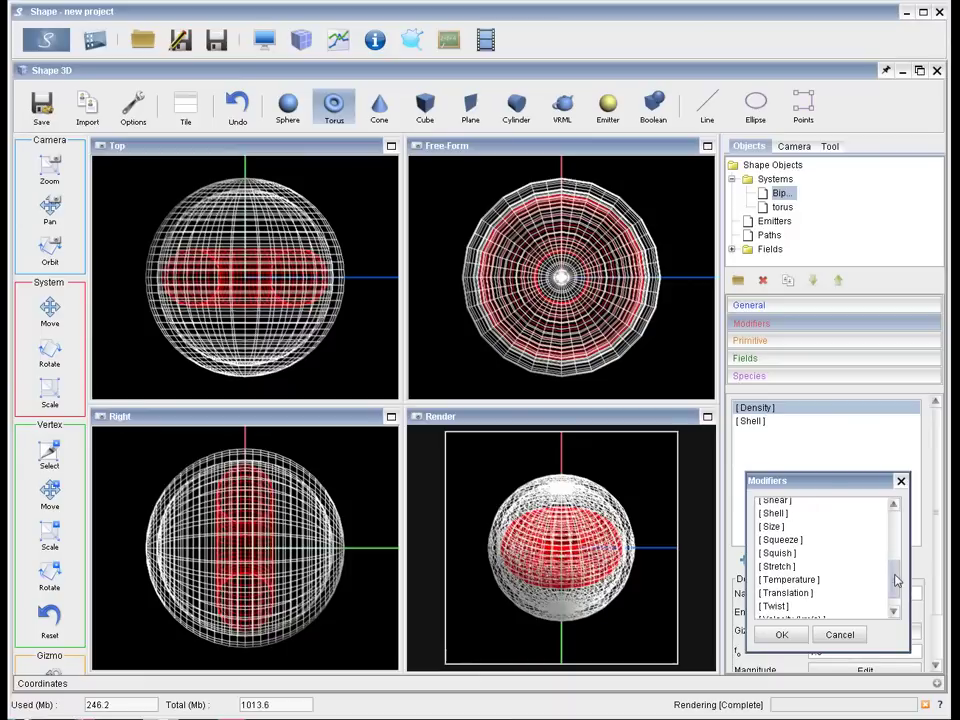
left_click(800, 540)
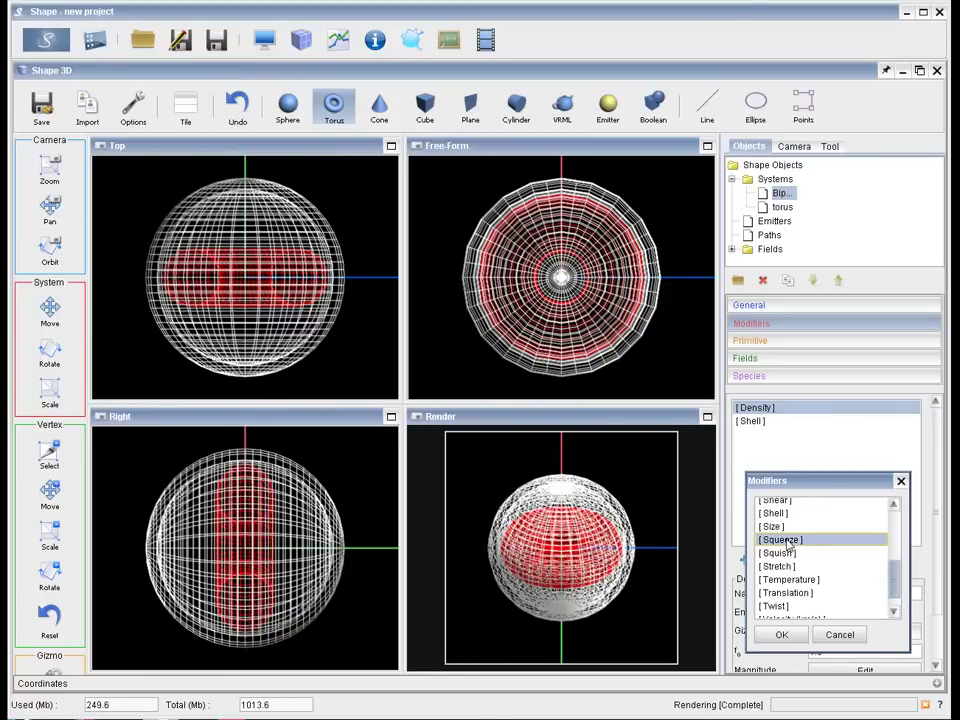
left_click(782, 634)
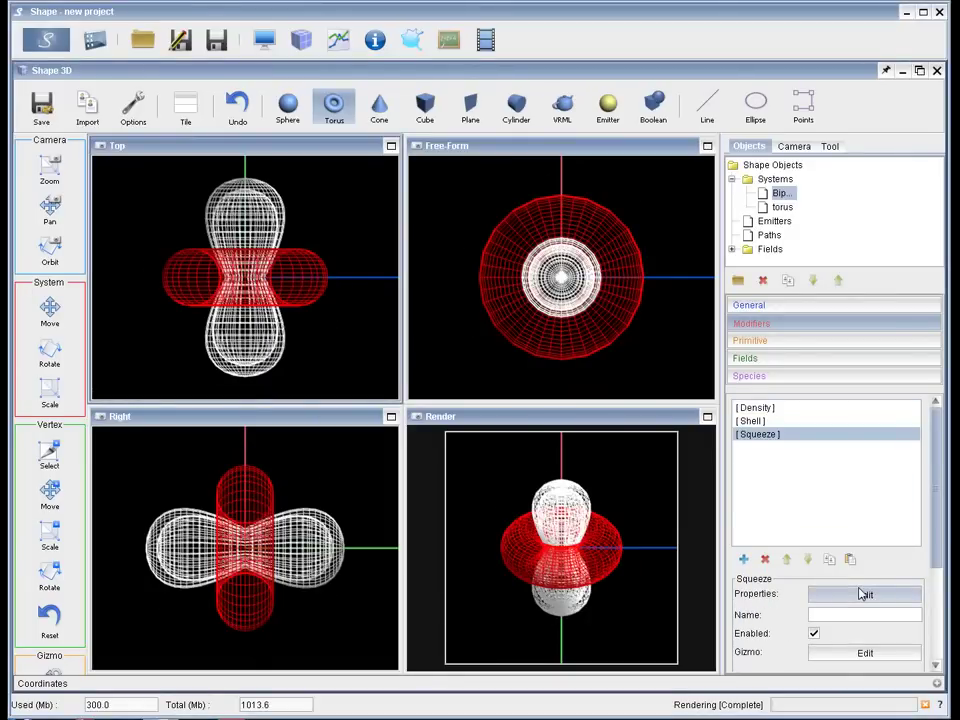
left_click(781, 207)
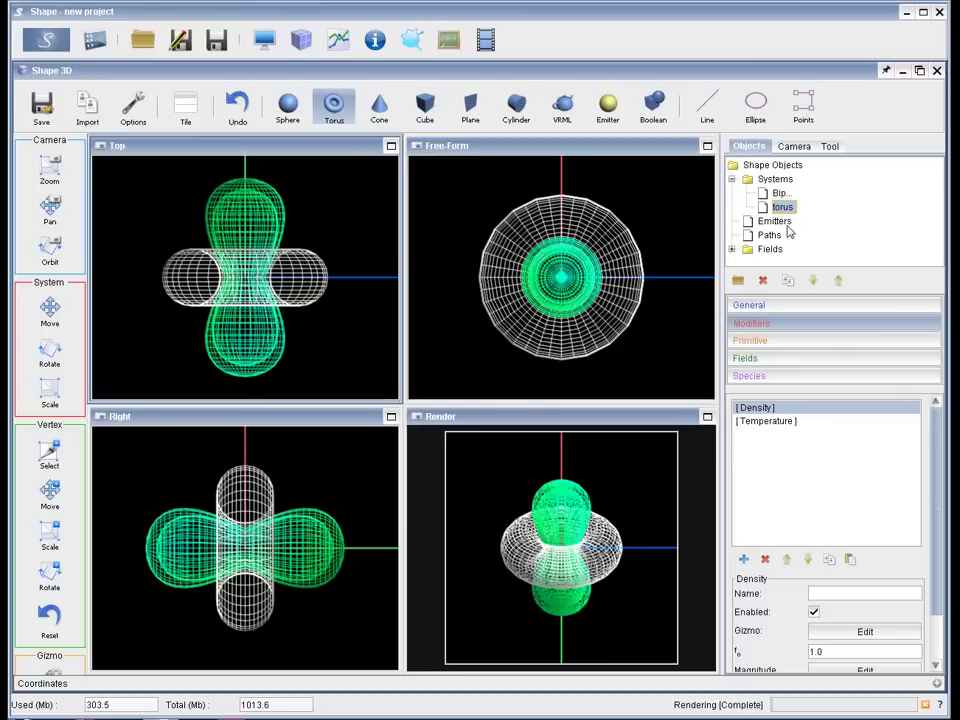
Set the torus outer radius to 35 and inner radius to 15
left_click(787, 345)
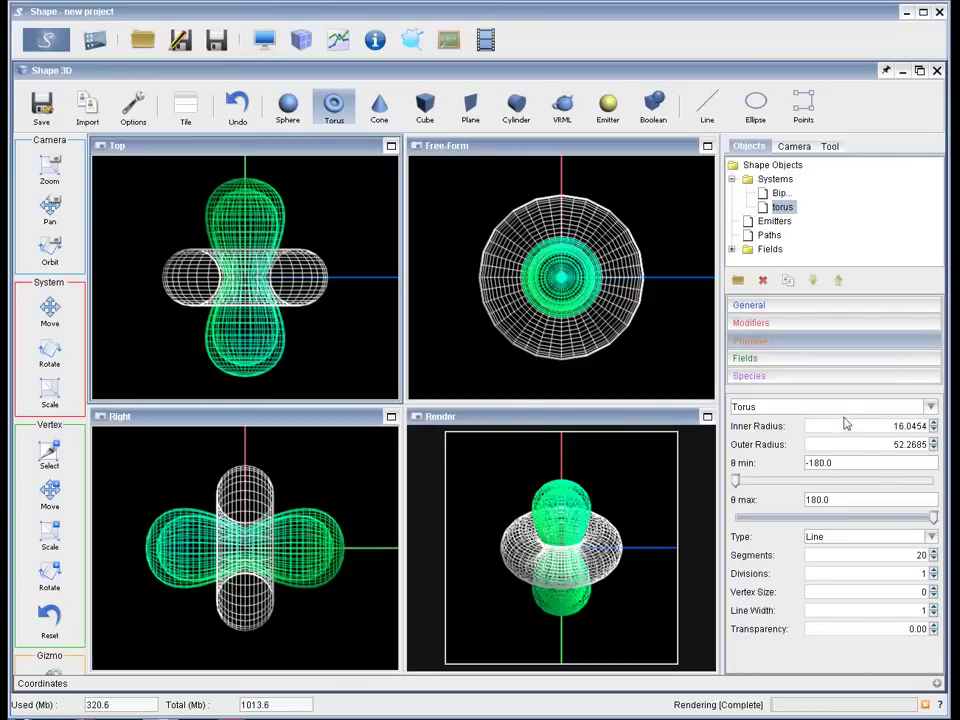
double_click(915, 444)
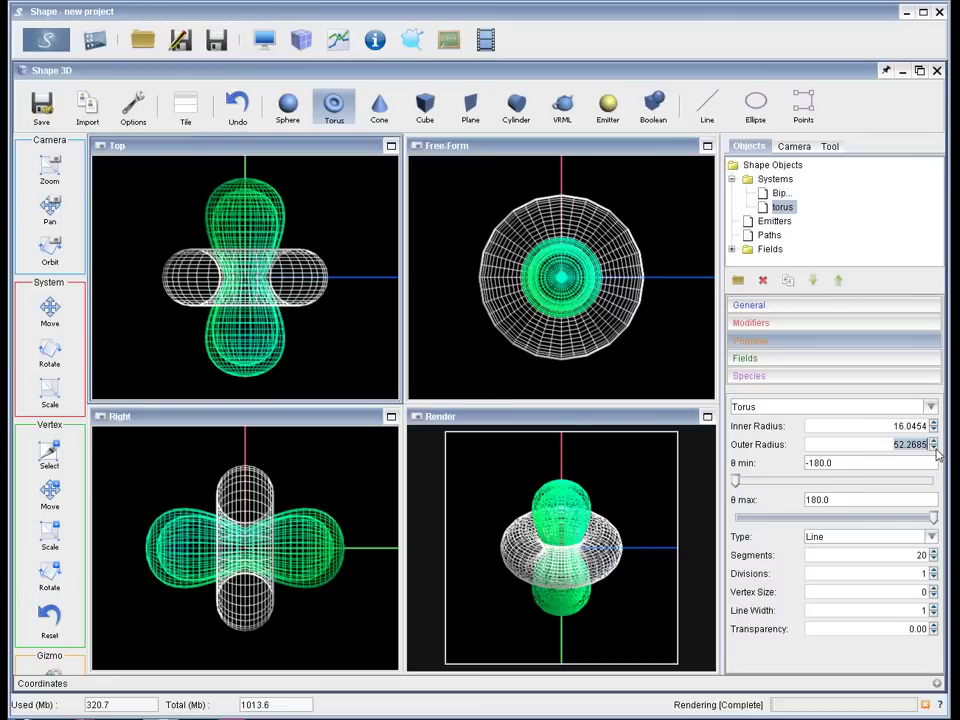
type("35")
key("Return")
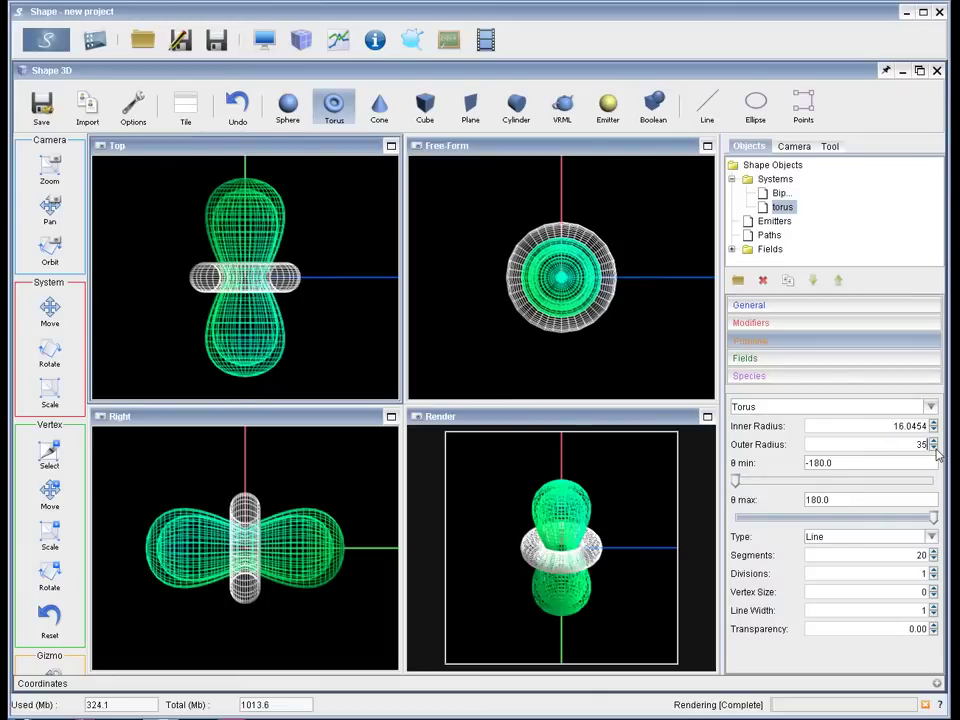
double_click(906, 426)
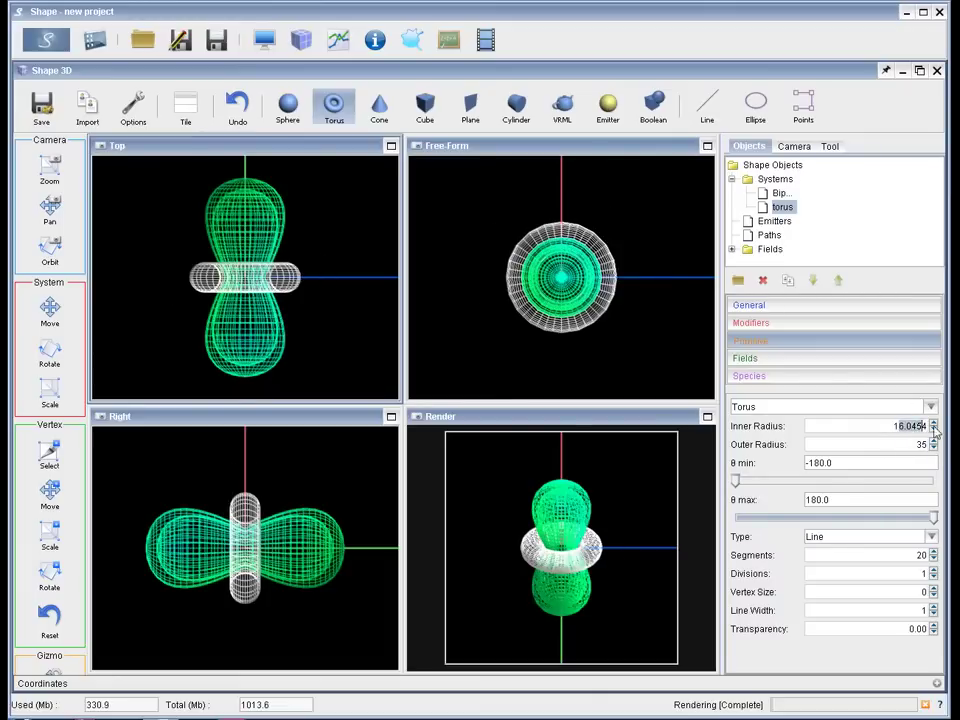
type("15")
key("Return")
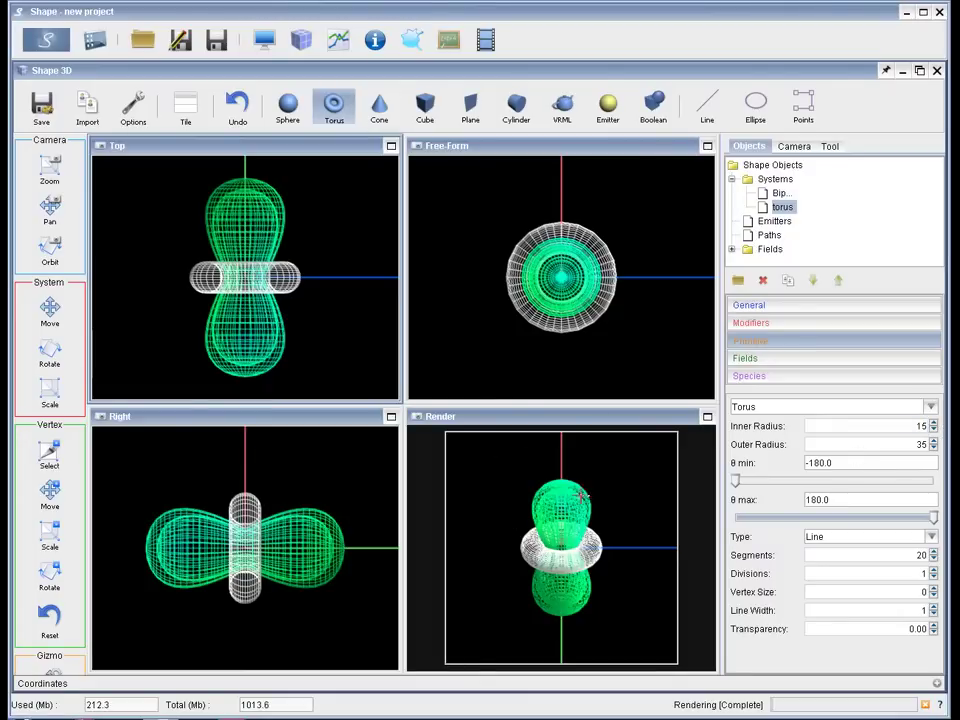
left_click_drag(561, 277, 675, 228)
left_click(630, 268)
left_click_drag(630, 268, 678, 230)
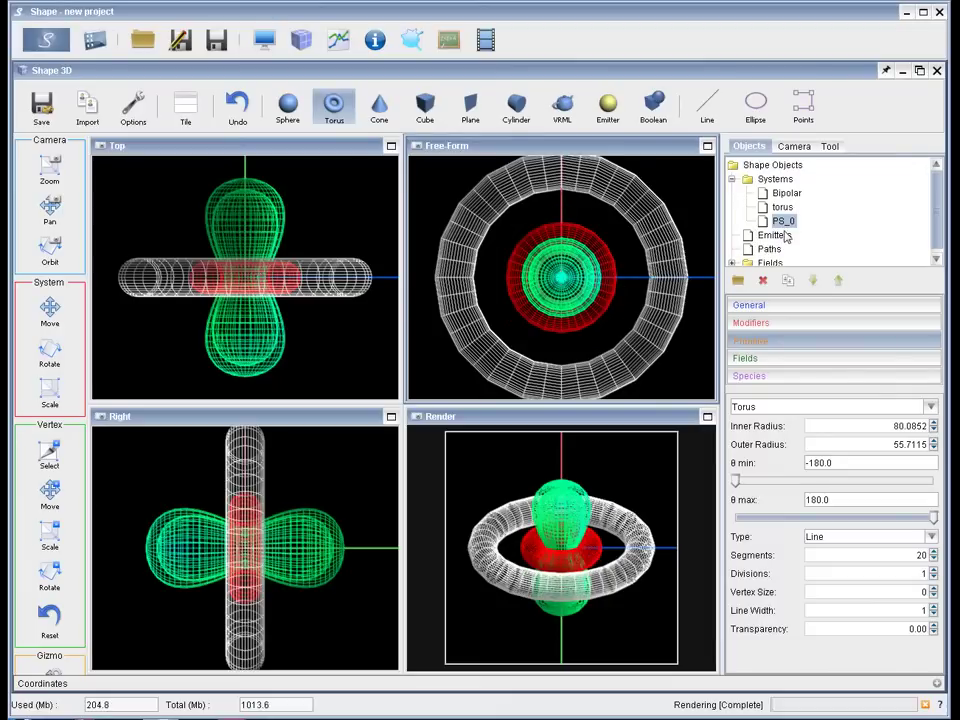
left_click(764, 282)
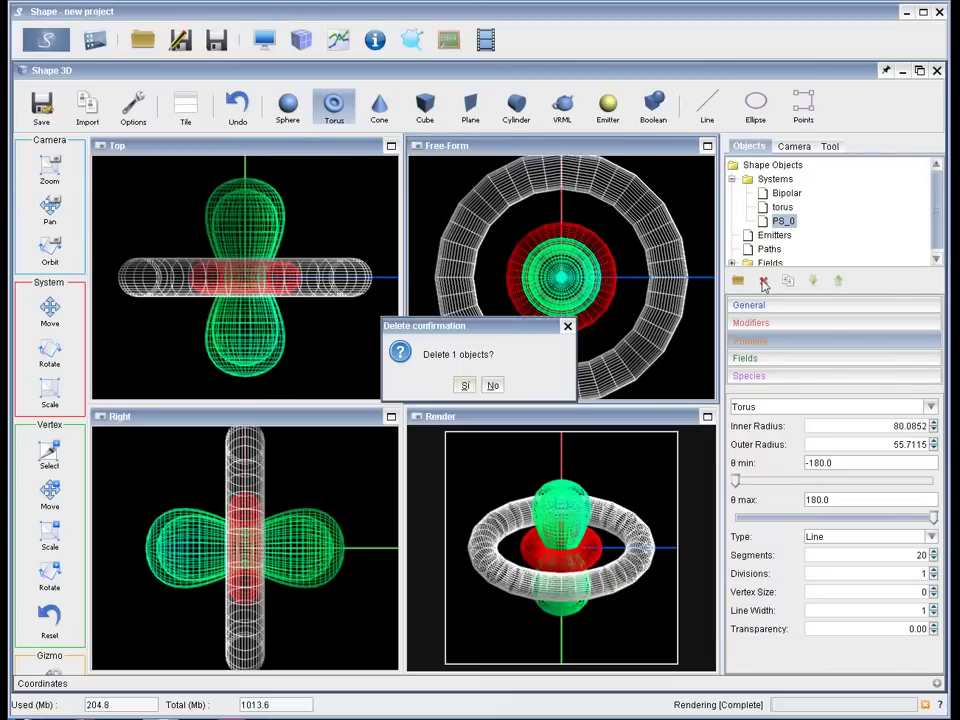
left_click(464, 386)
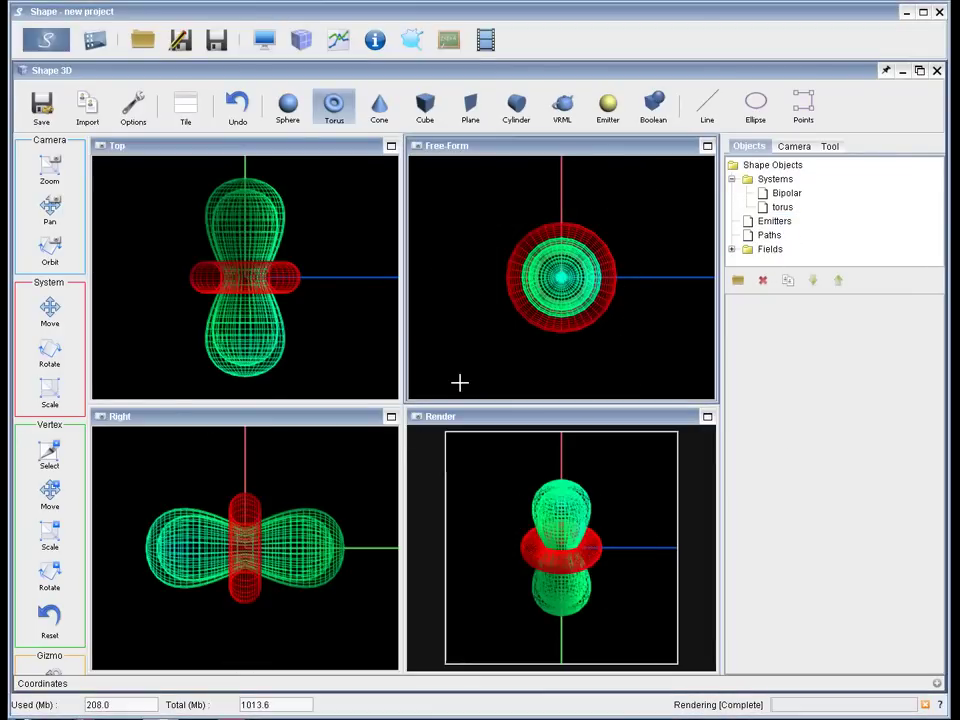
left_click(49, 249)
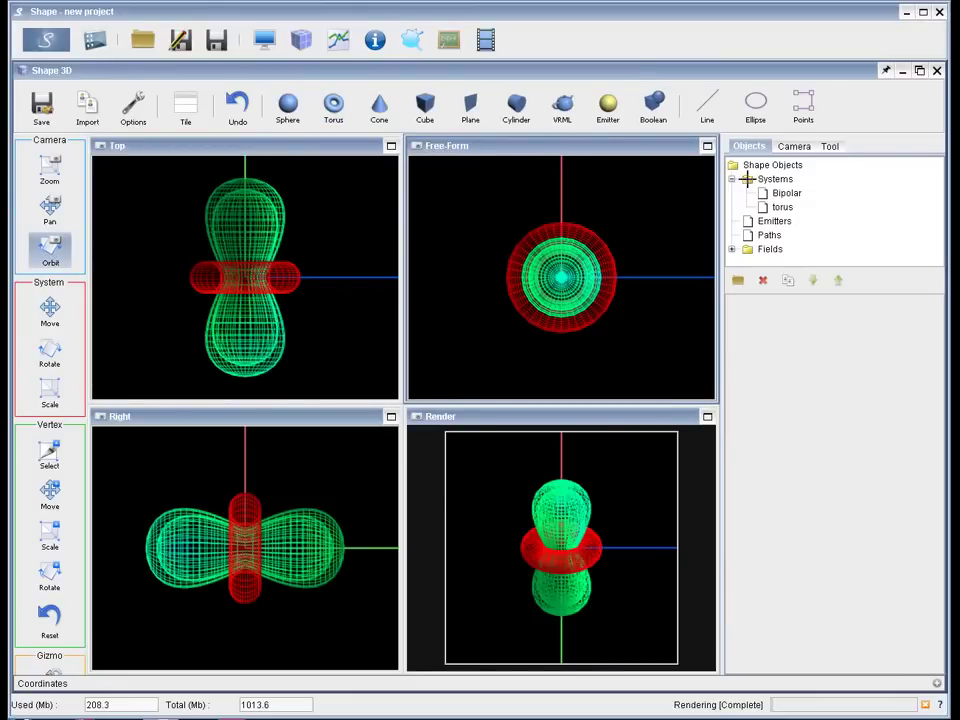
Orbit the Free-Form and Render cameras to view the nebula and torus at a diagonal tilt
left_click(796, 148)
left_click(812, 167)
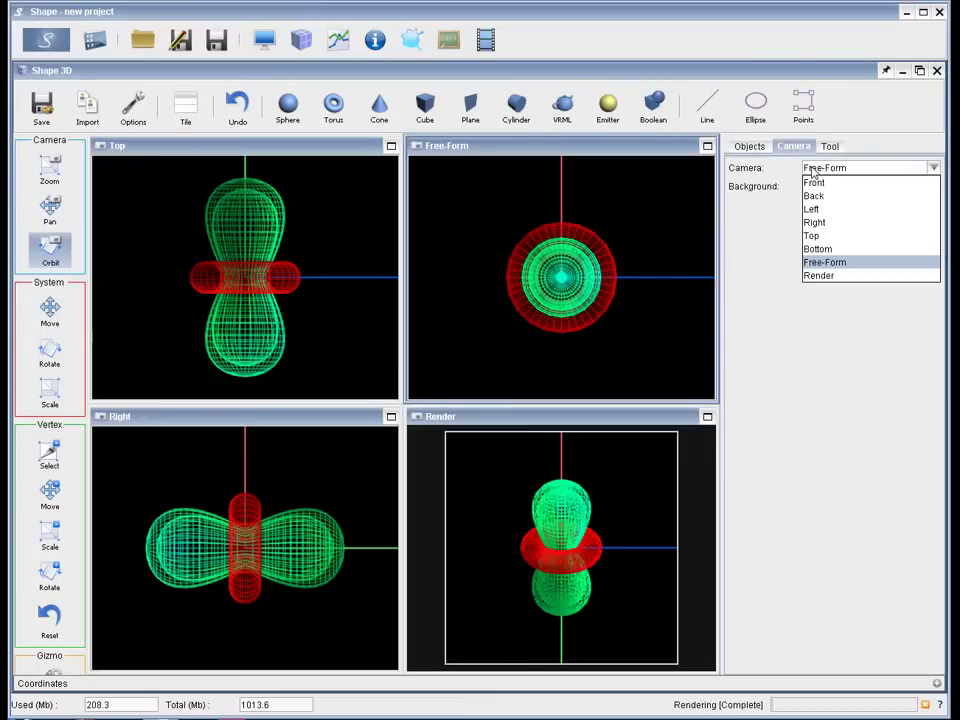
left_click(814, 186)
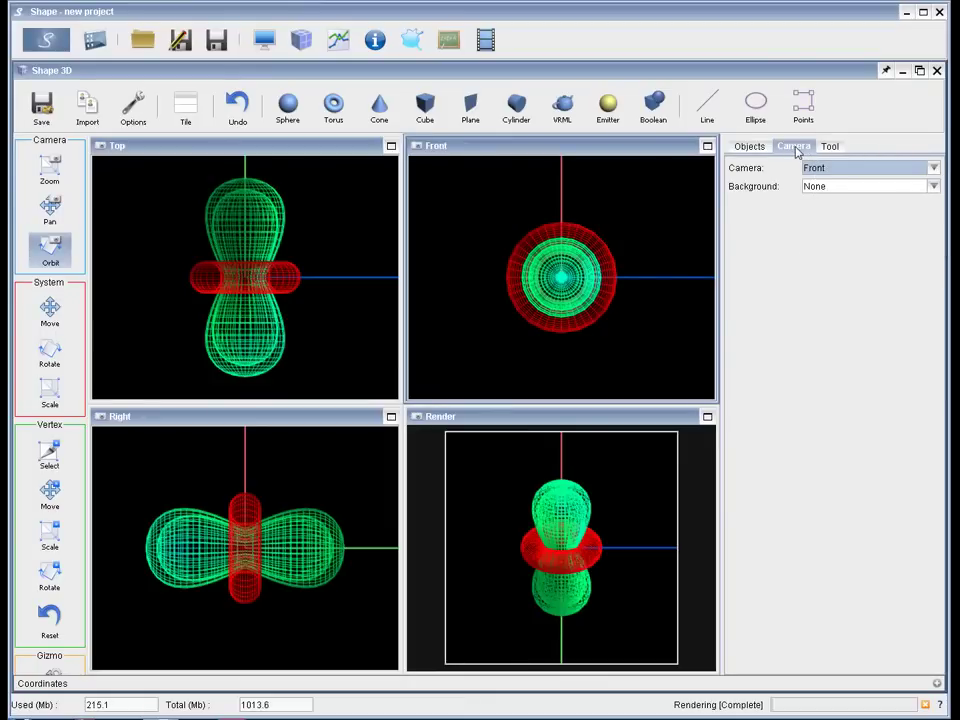
left_click(830, 168)
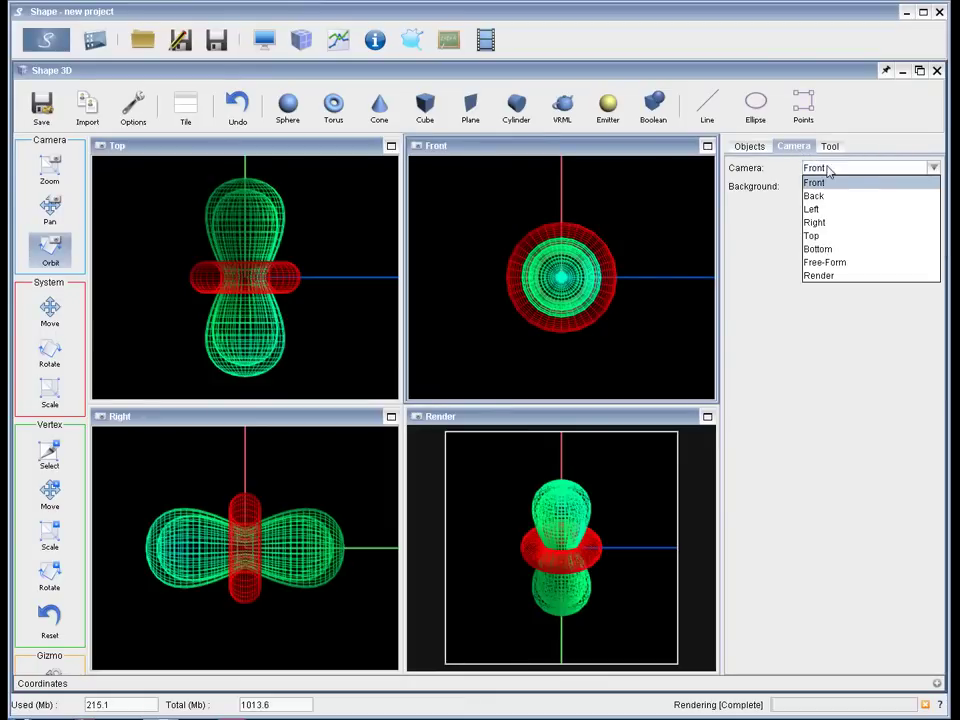
left_click(826, 264)
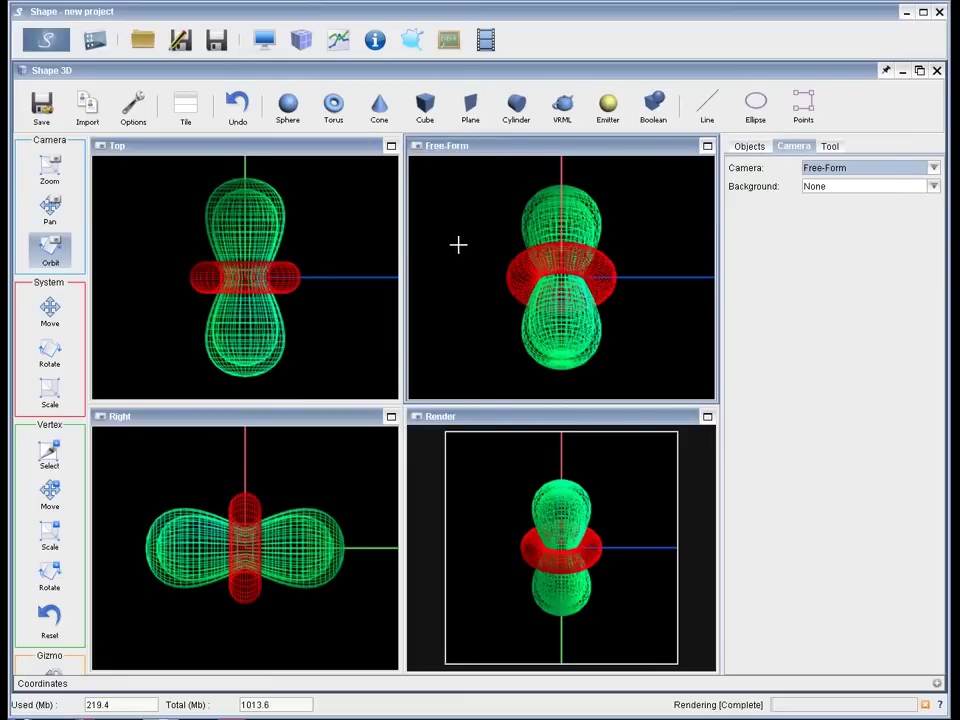
left_click_drag(458, 244, 574, 305)
left_click(562, 545)
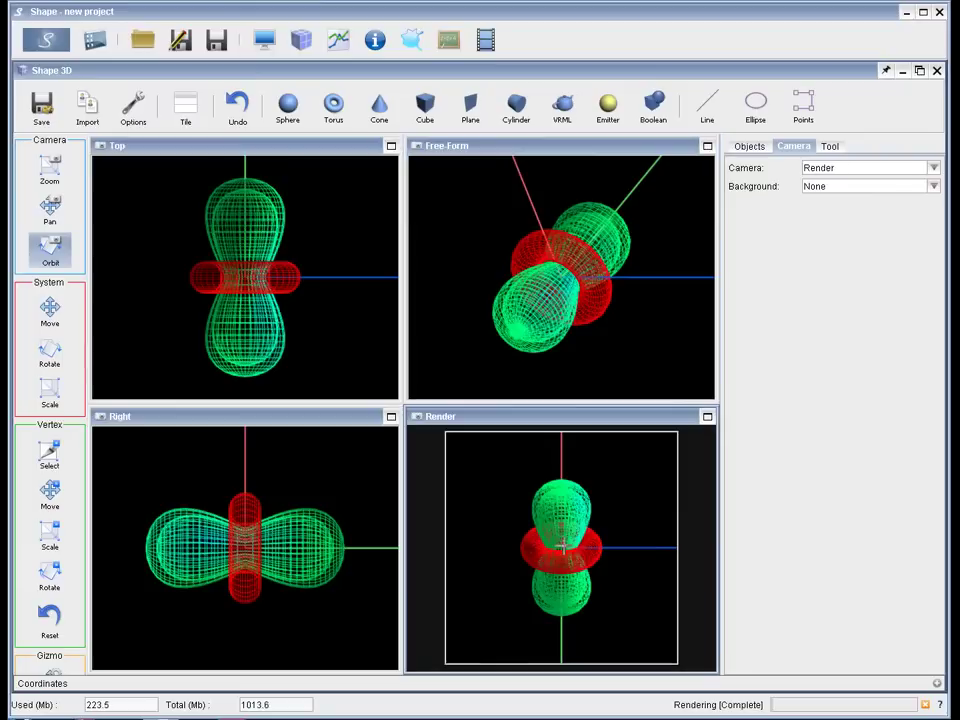
mouse_move(562, 545)
left_mouse_down()
mouse_move(555, 533)
mouse_move(549, 547)
left_mouse_up()
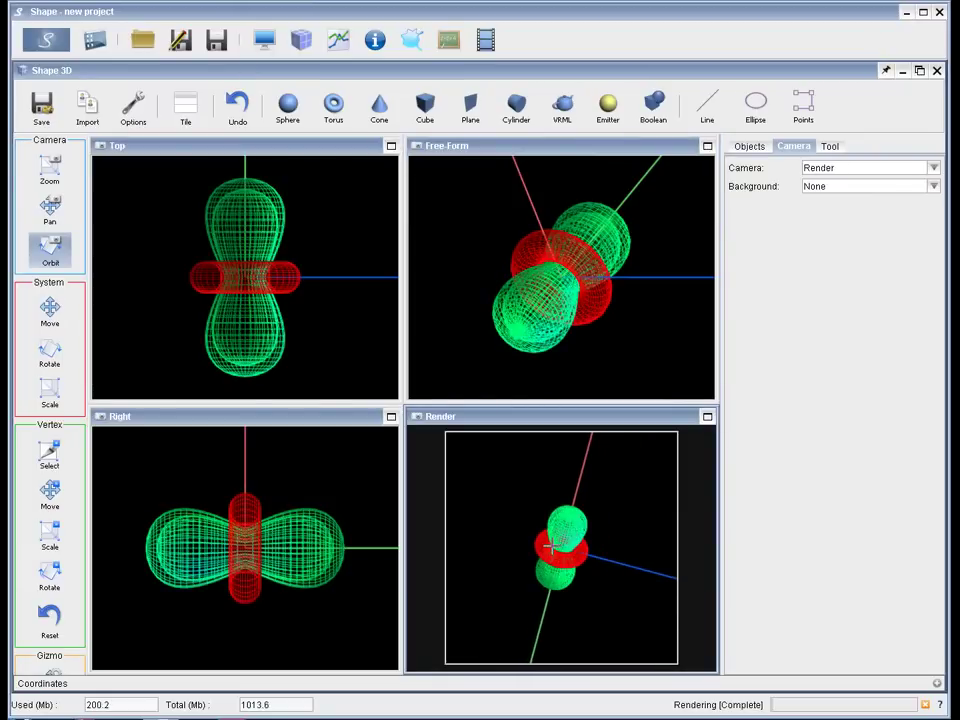
scroll(530, 530, "up", 5)
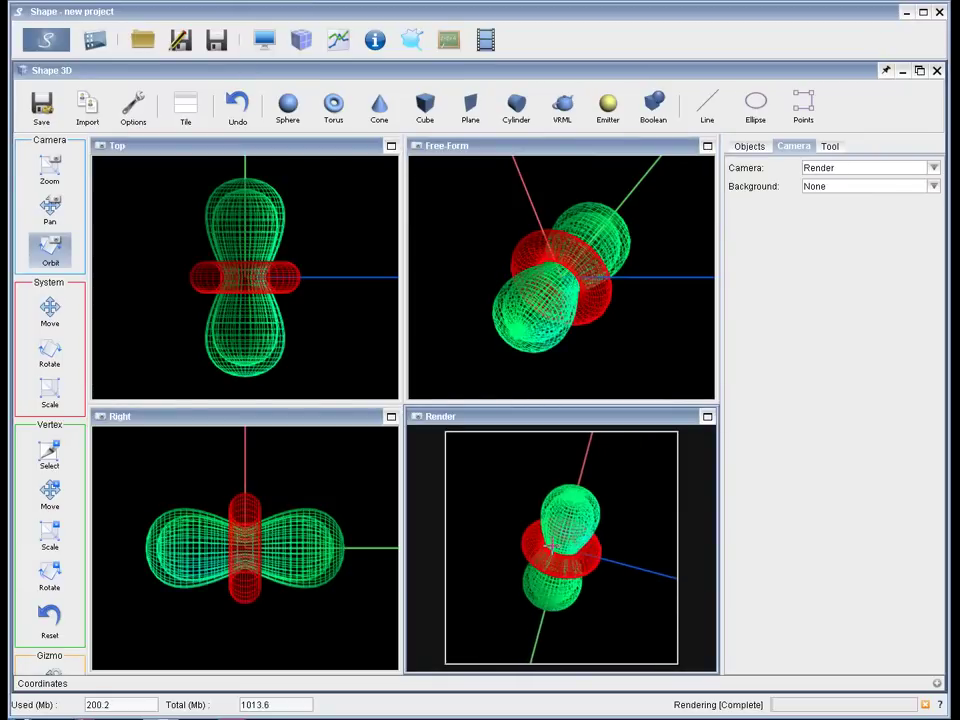
Render the nebula image and PV diagram, then set the horizontal seeing to 5
left_click(265, 41)
left_click(29, 45)
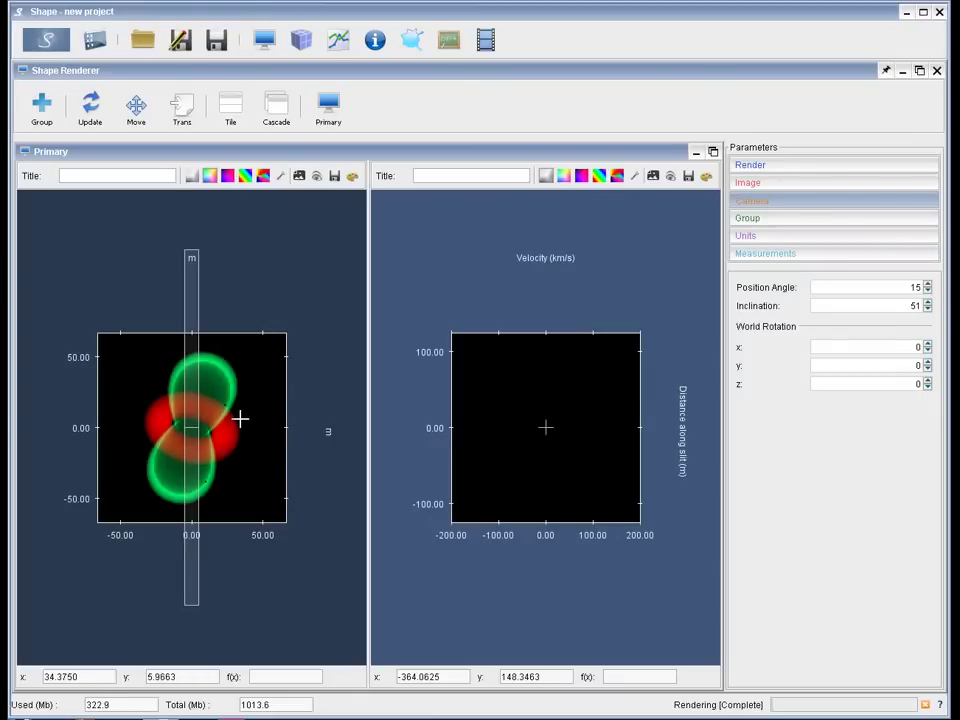
left_click(836, 183)
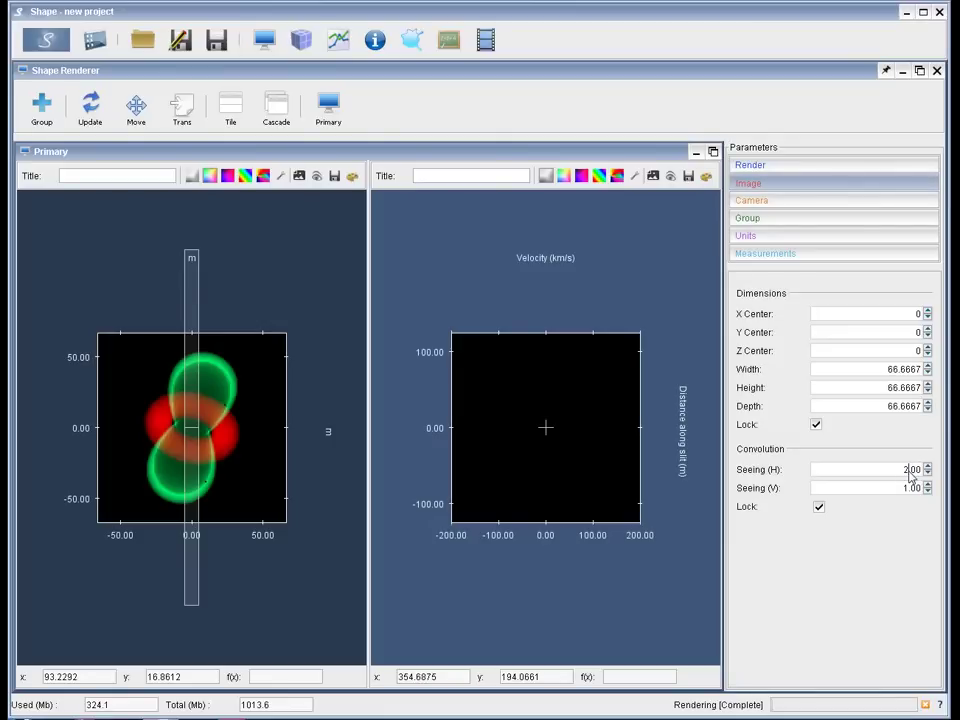
double_click(910, 470)
type("3")
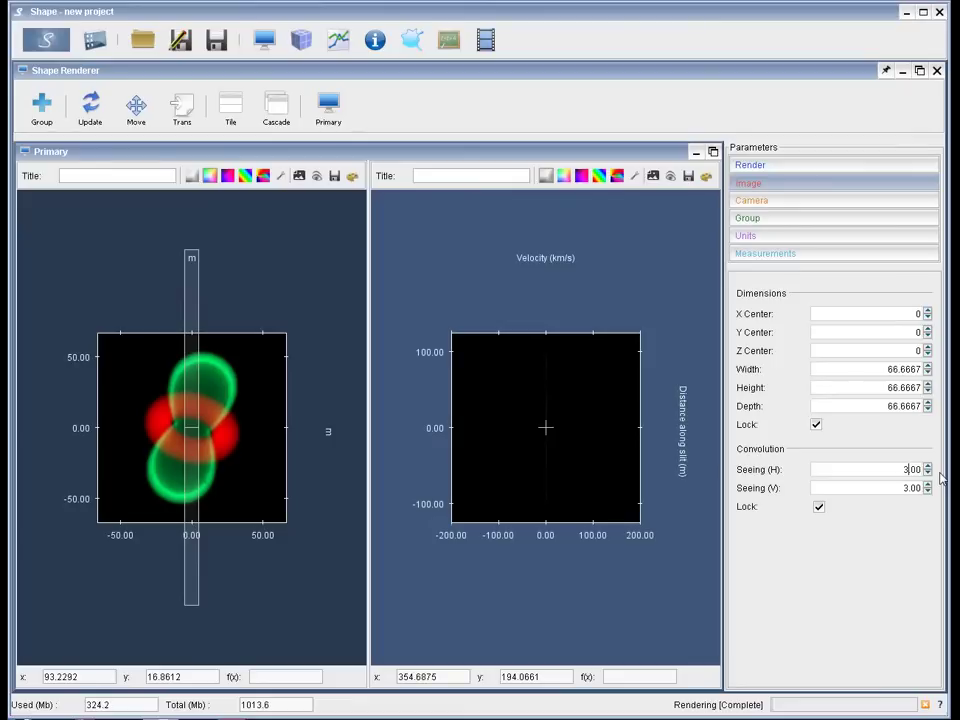
left_click(904, 471)
left_click_drag(903, 471, 929, 472)
type("5")
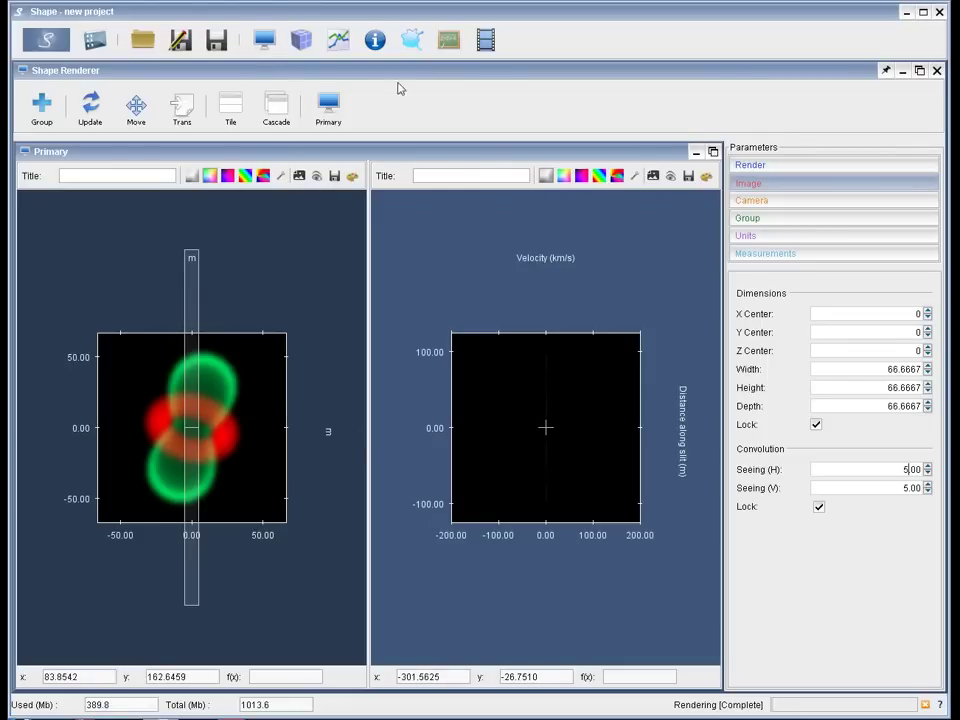
Turn off Spectrum output in the render settings
left_click(806, 169)
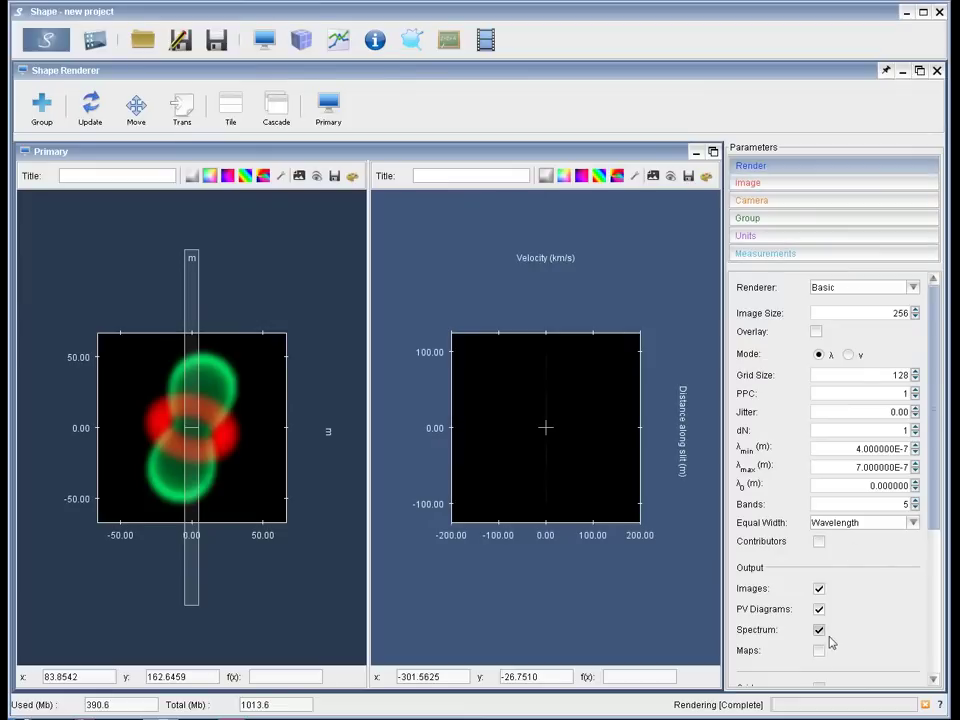
left_click(819, 630)
left_click(819, 610)
In the 3D module, give Bipolar a Velocity (km/s) modifier alongside Density, Shell and Squeeze
left_click(302, 42)
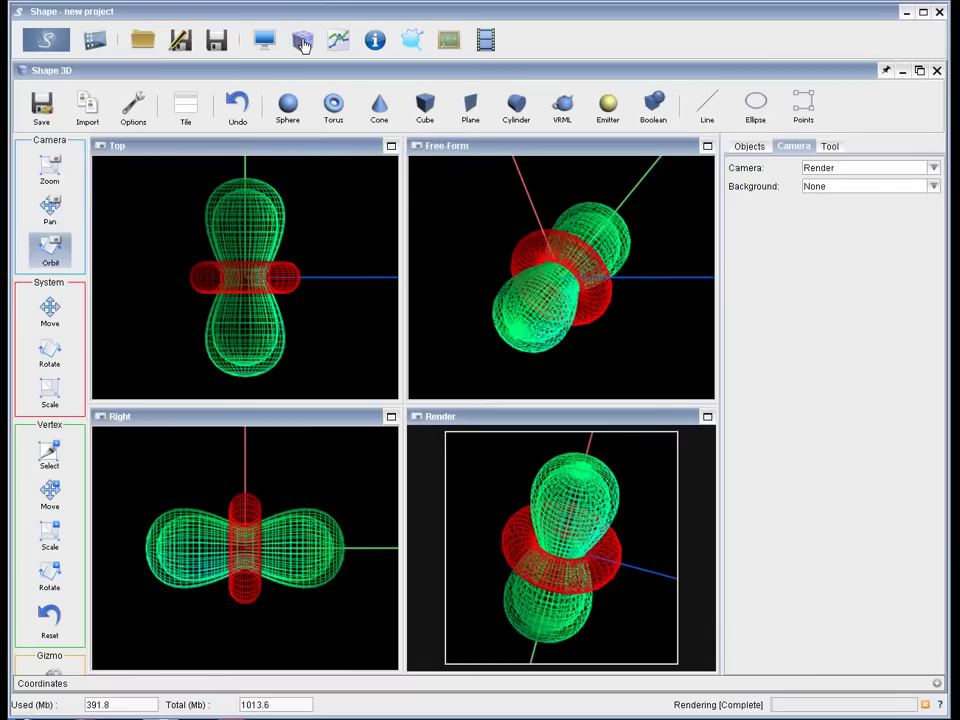
left_click(752, 147)
left_click(785, 194)
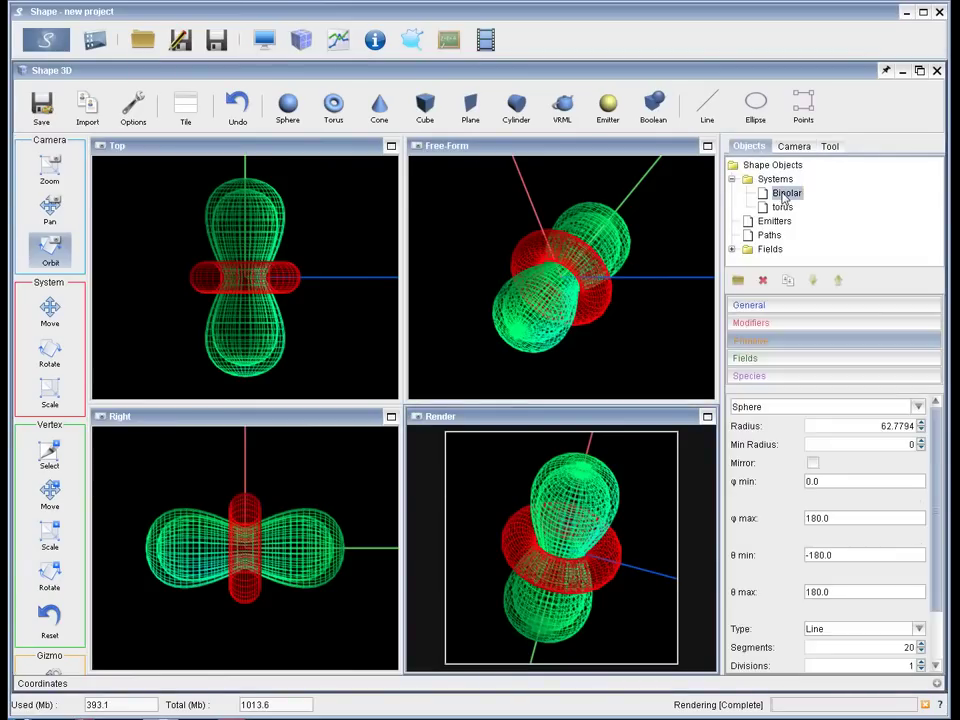
left_click(864, 325)
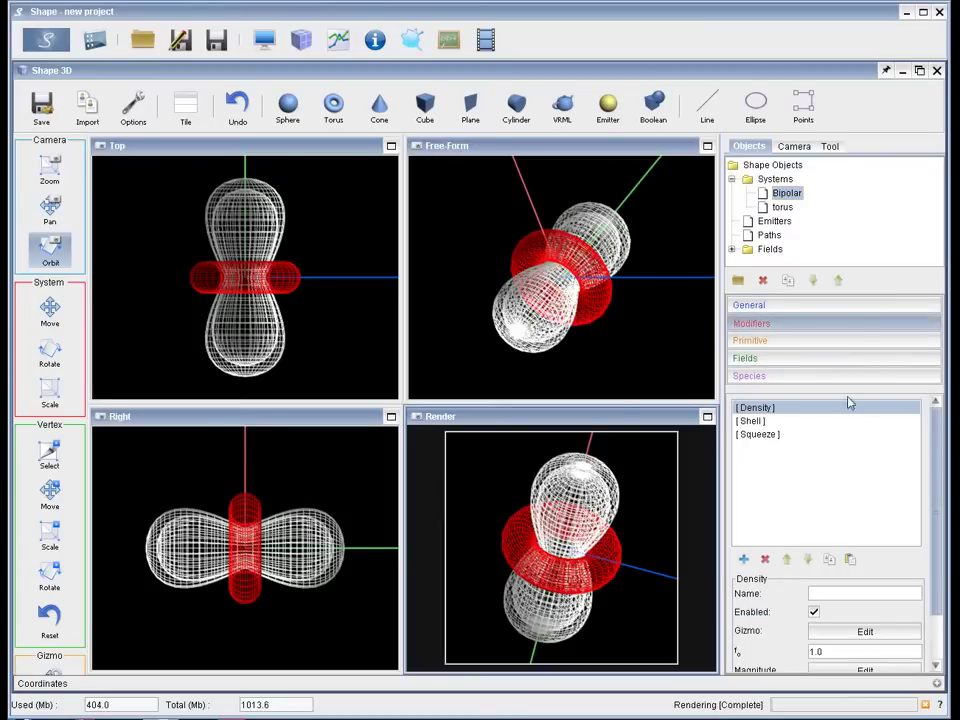
left_click(743, 559)
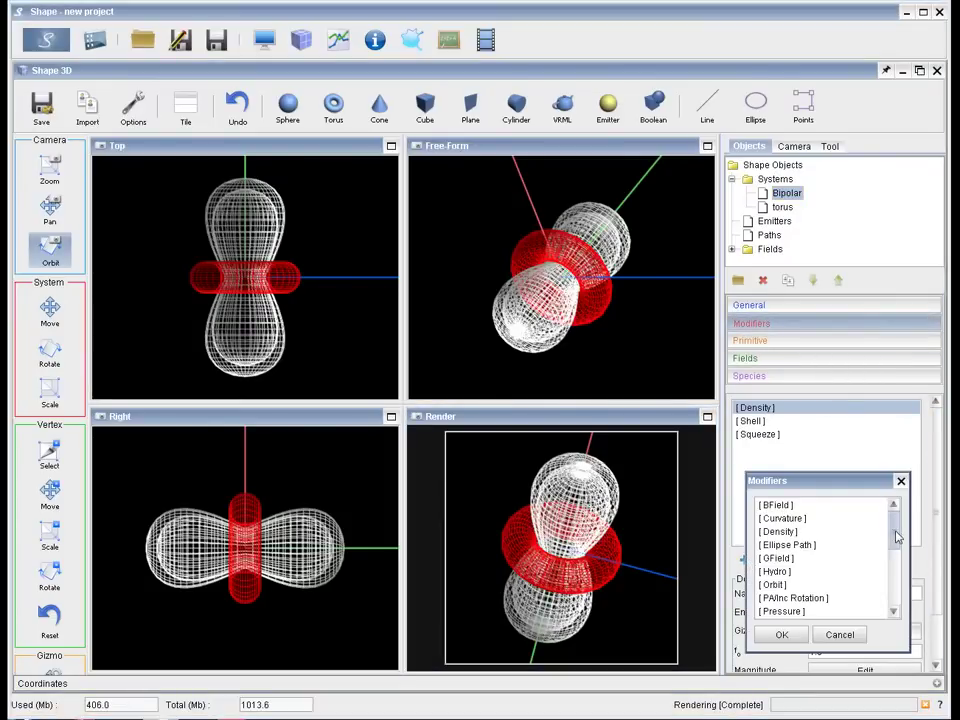
scroll(896, 538, "down", 5)
left_click(805, 598)
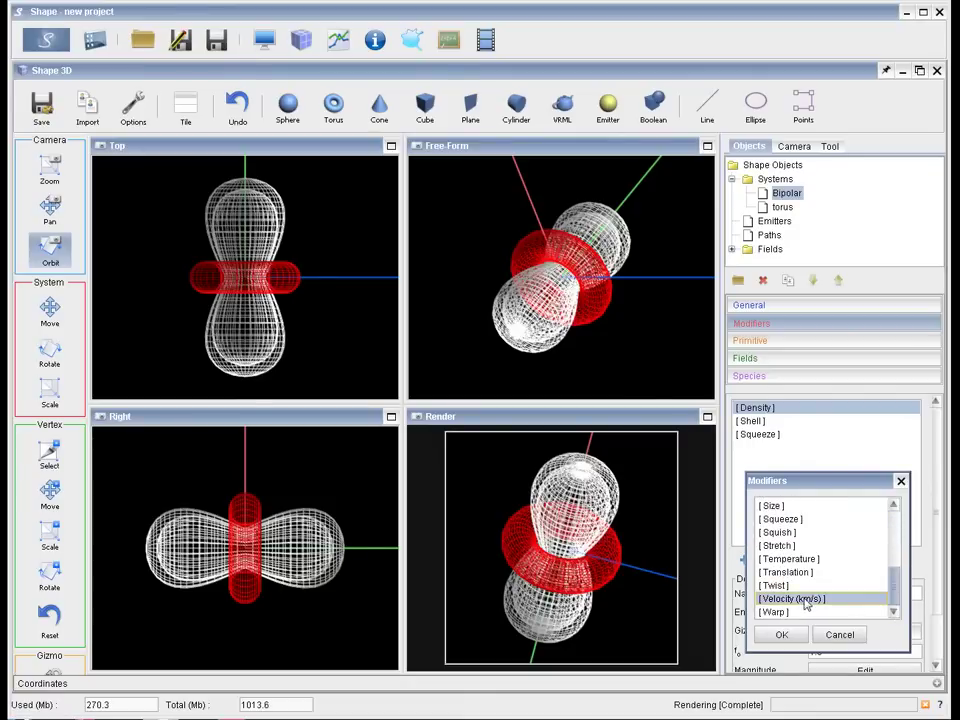
left_click(782, 634)
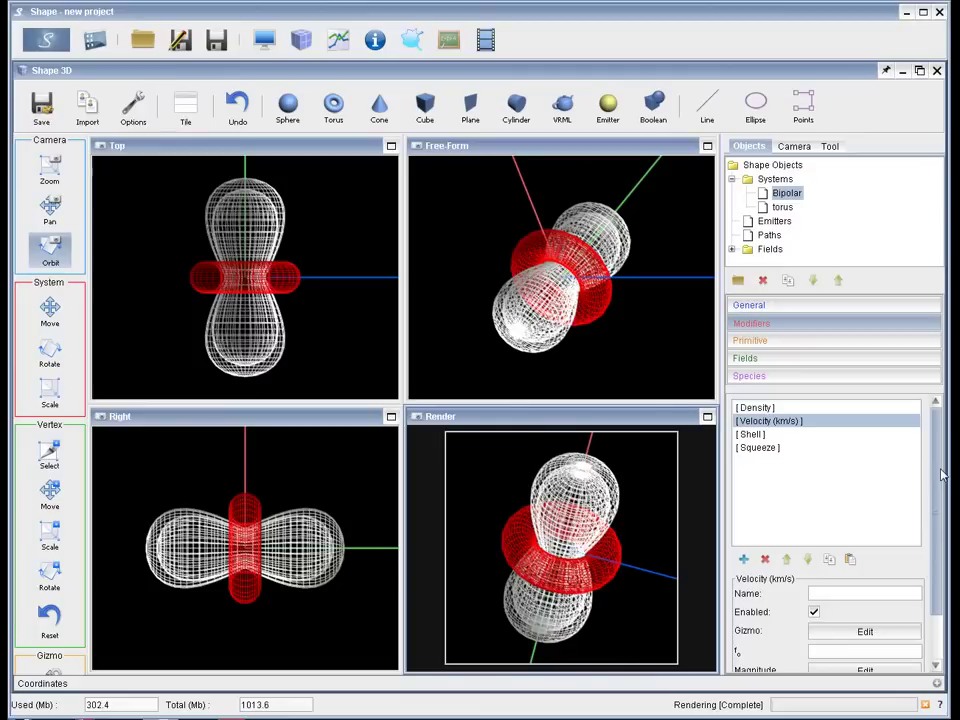
scroll(928, 540, "down", 3)
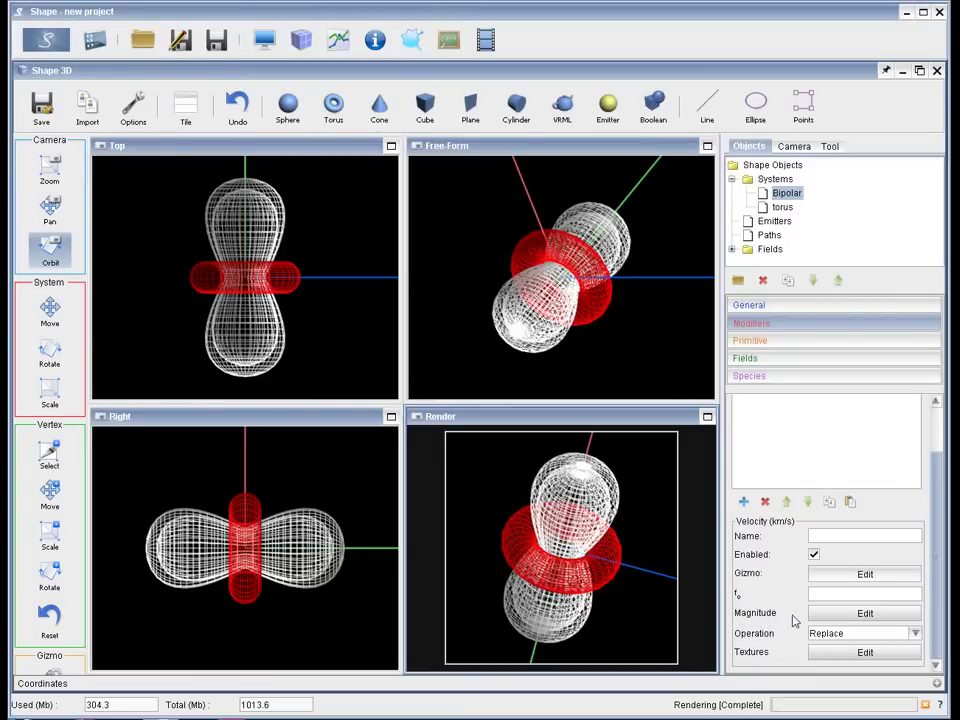
In the velocity magnitude editor, set f0 to 5, keep Radial Expansion, and close it
left_click(823, 615)
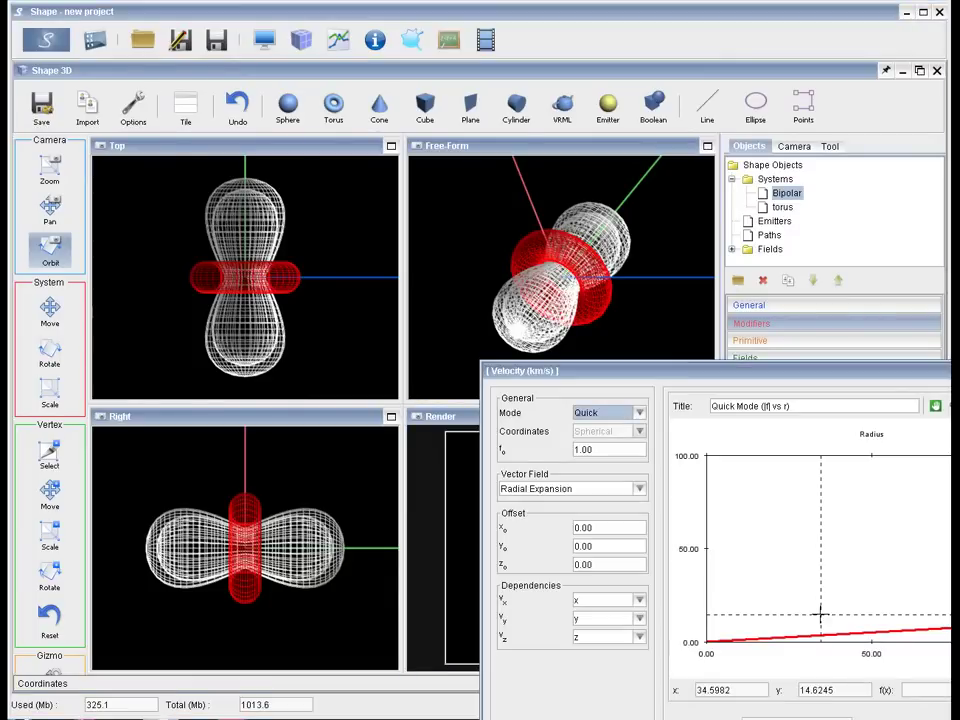
left_click_drag(804, 422, 550, 133)
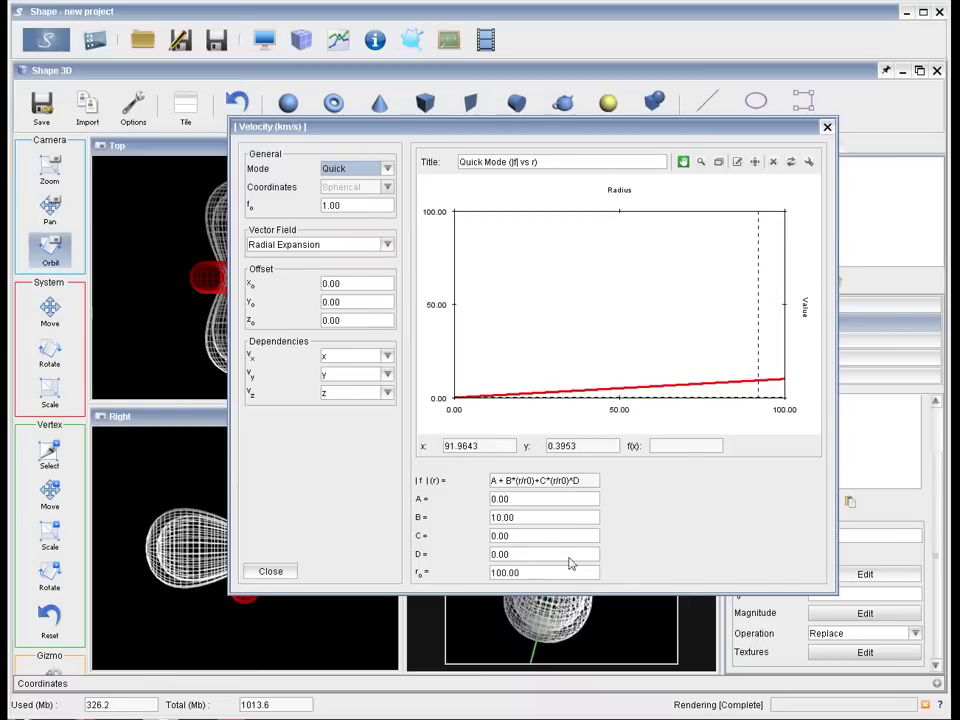
left_click_drag(493, 484, 593, 483)
left_click_drag(520, 517, 486, 524)
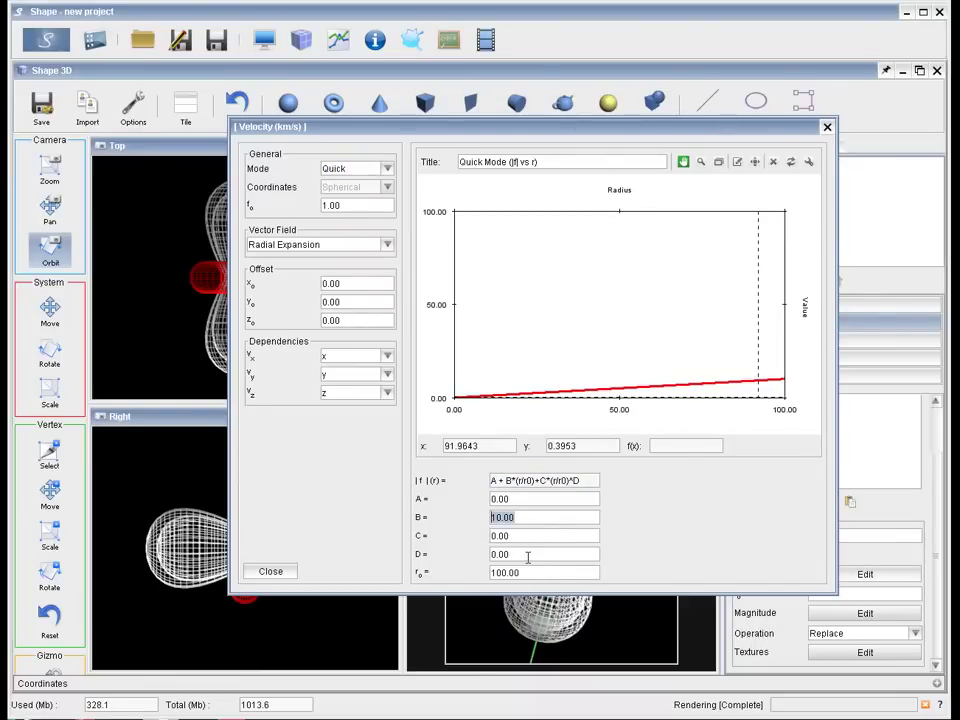
left_click_drag(530, 572, 491, 576)
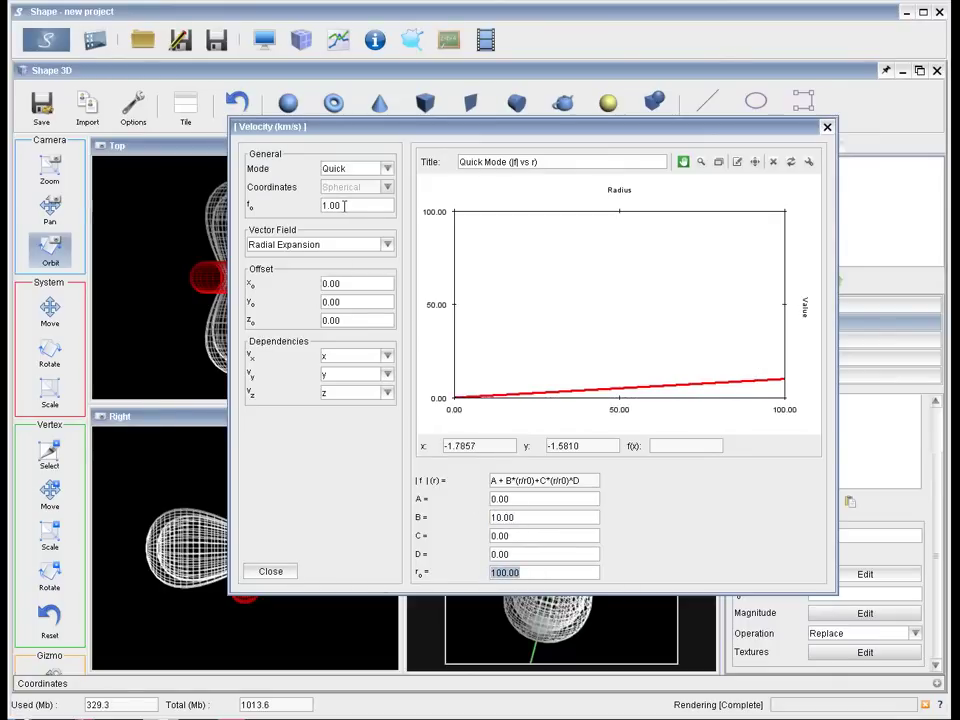
left_click_drag(344, 205, 310, 206)
type("5")
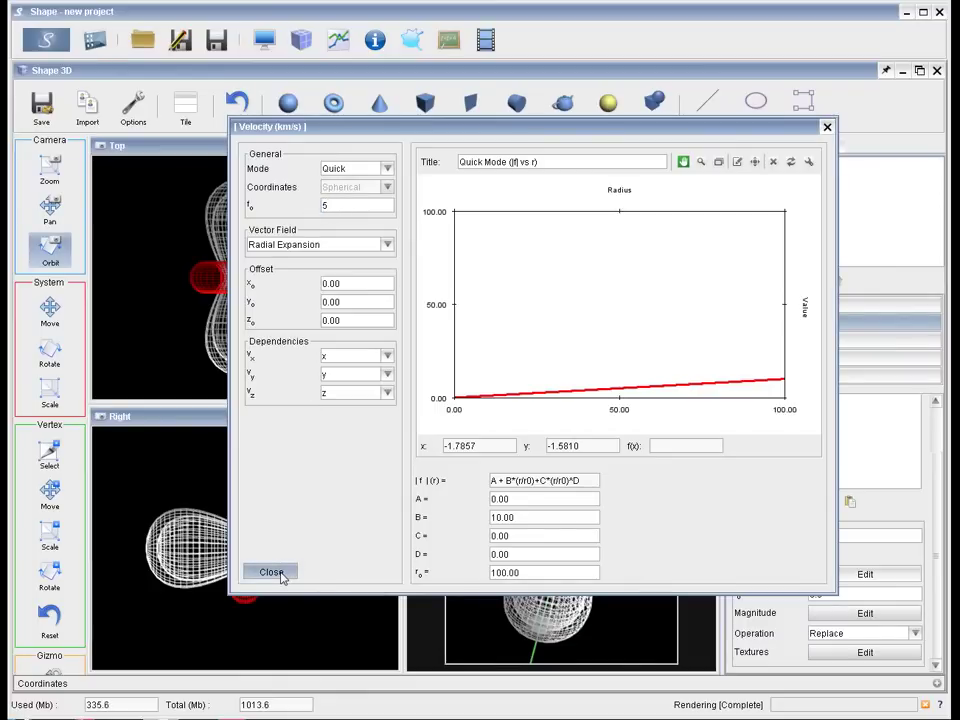
left_click(381, 245)
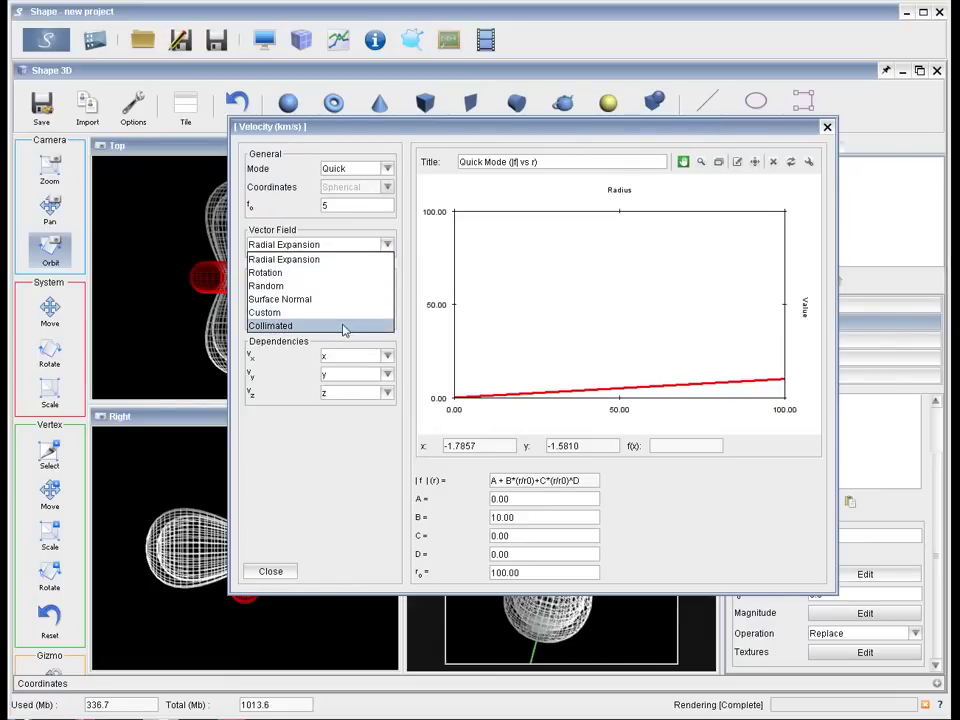
left_click(354, 259)
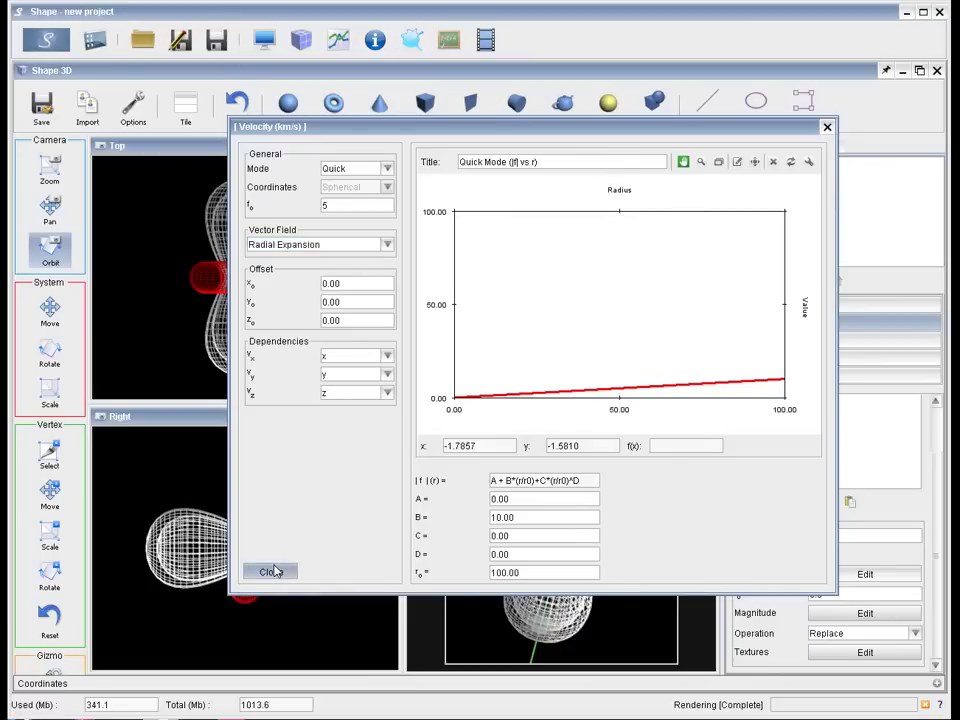
left_click(273, 570)
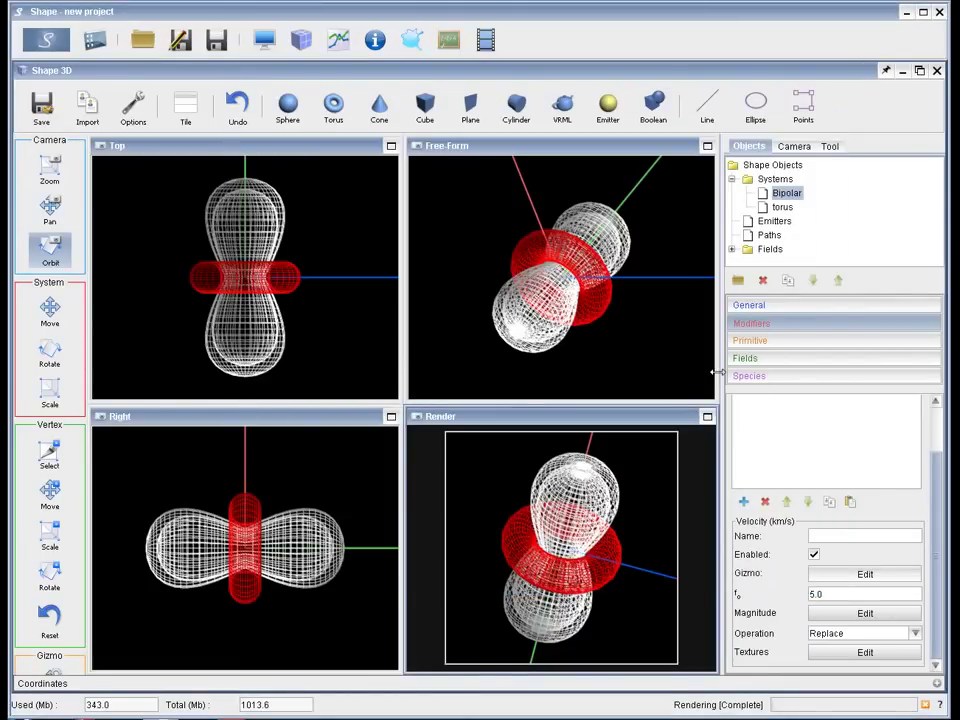
View the re-rendered nebula and its PV diagram, briefly checking the Image adjustment window
left_click(265, 42)
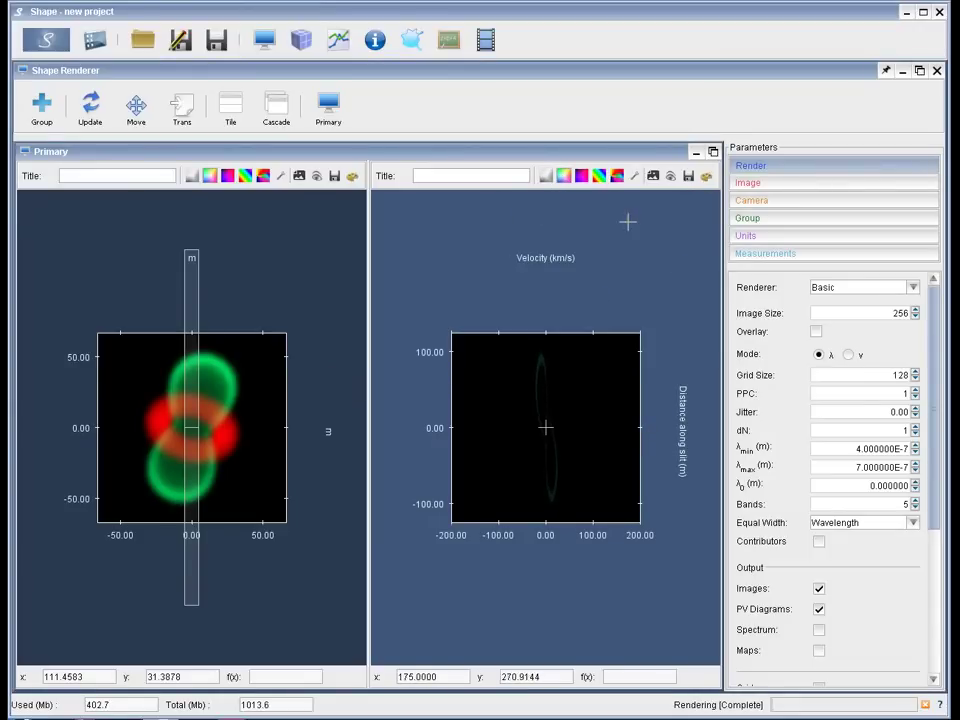
left_click(706, 177)
left_click_drag(720, 192, 259, 404)
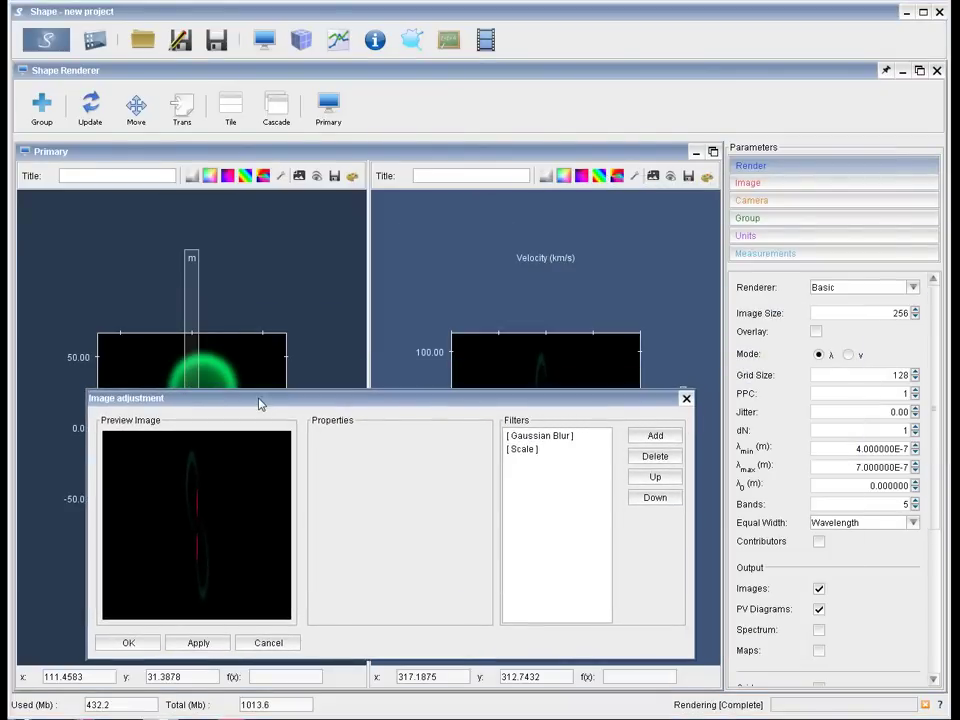
left_click_drag(429, 399, 445, 343)
left_click(702, 343)
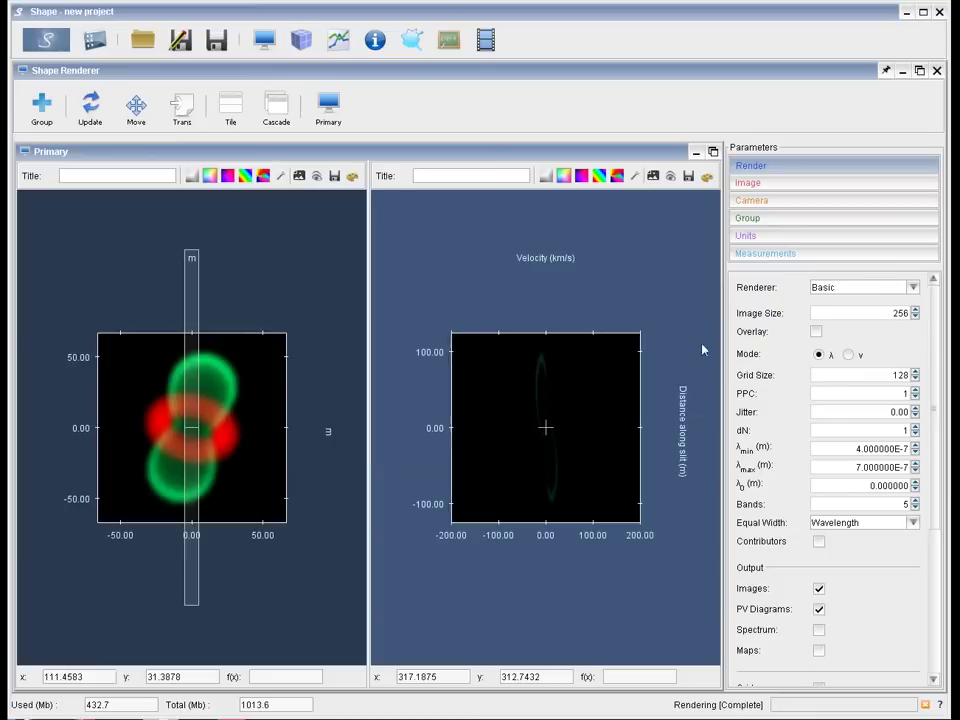
Paste an independent copy of the Velocity modifier onto the torus
left_click(302, 41)
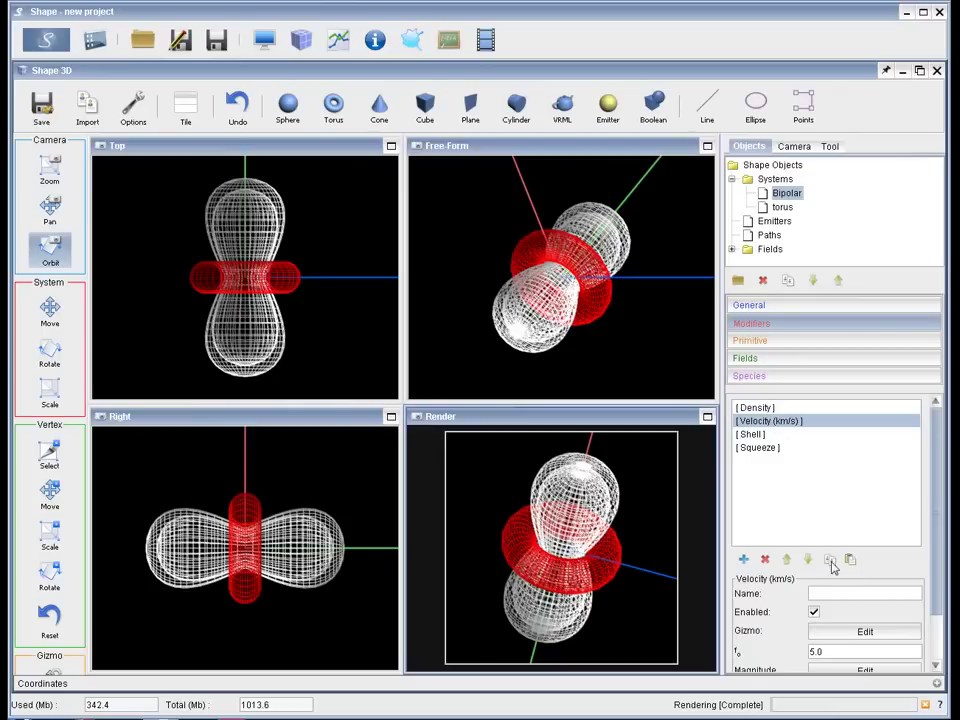
left_click(782, 206)
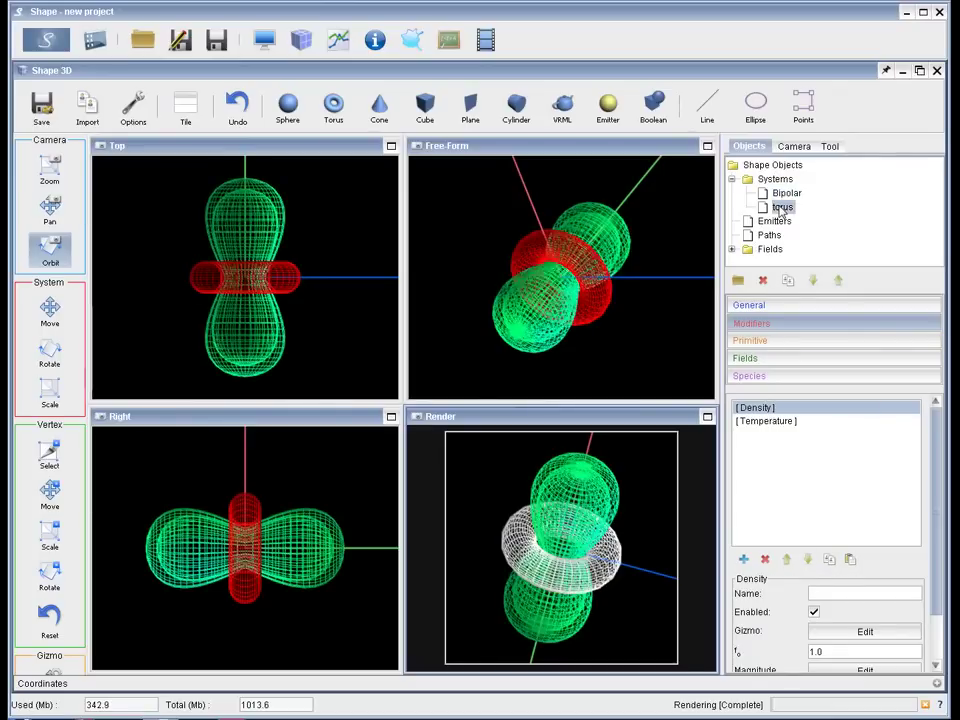
left_click(850, 560)
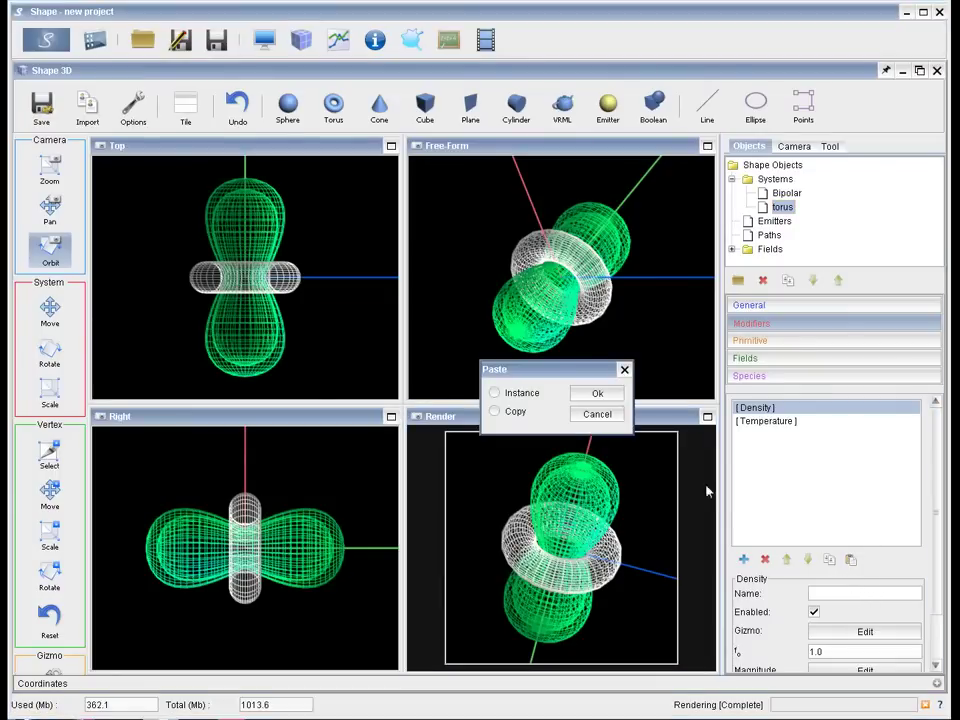
left_click(495, 412)
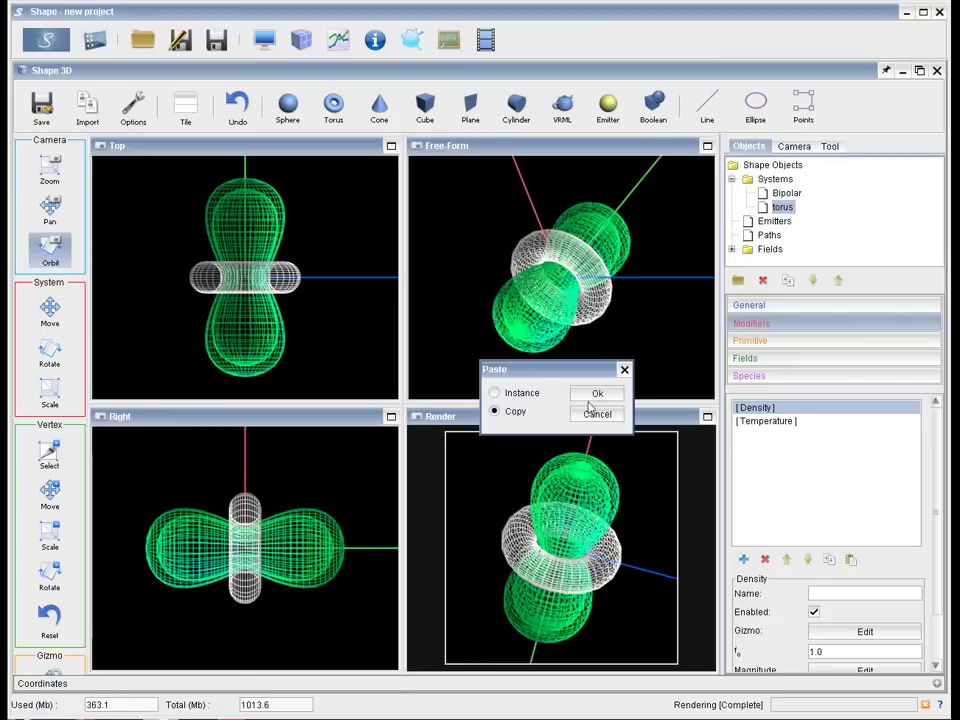
left_click(596, 396)
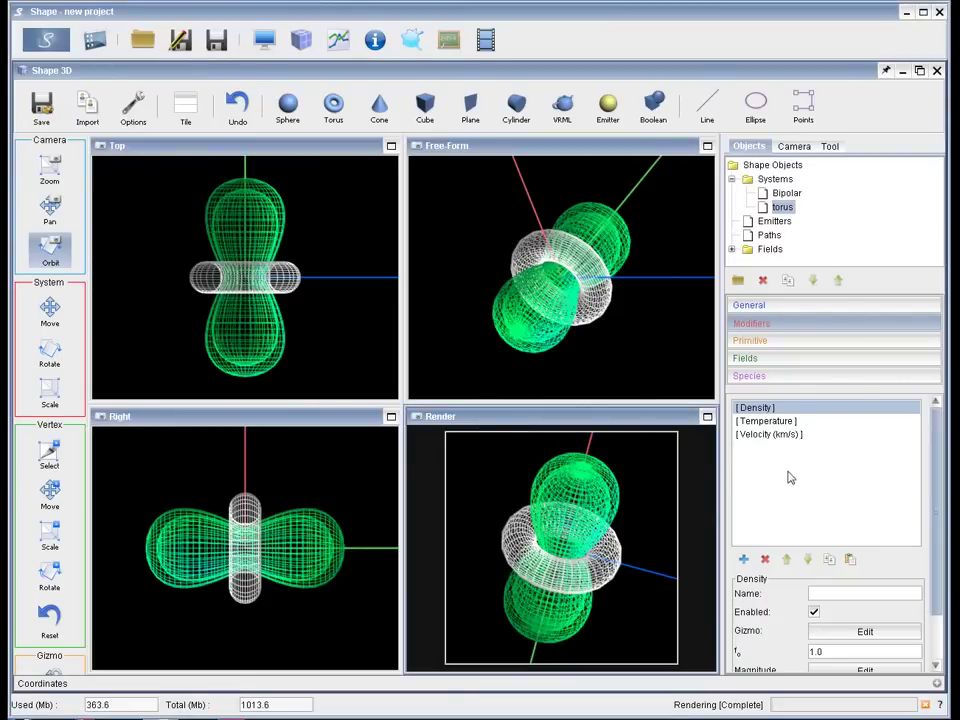
Delete the torus's Temperature modifier and re-render the nebula
left_click(767, 421)
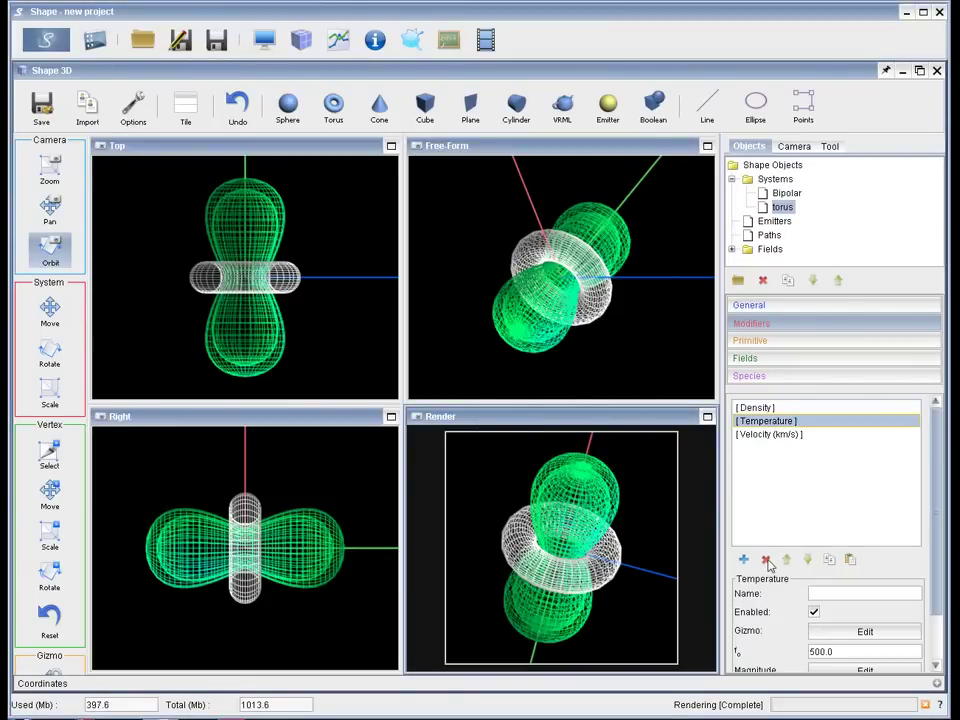
left_click(765, 559)
left_click(466, 385)
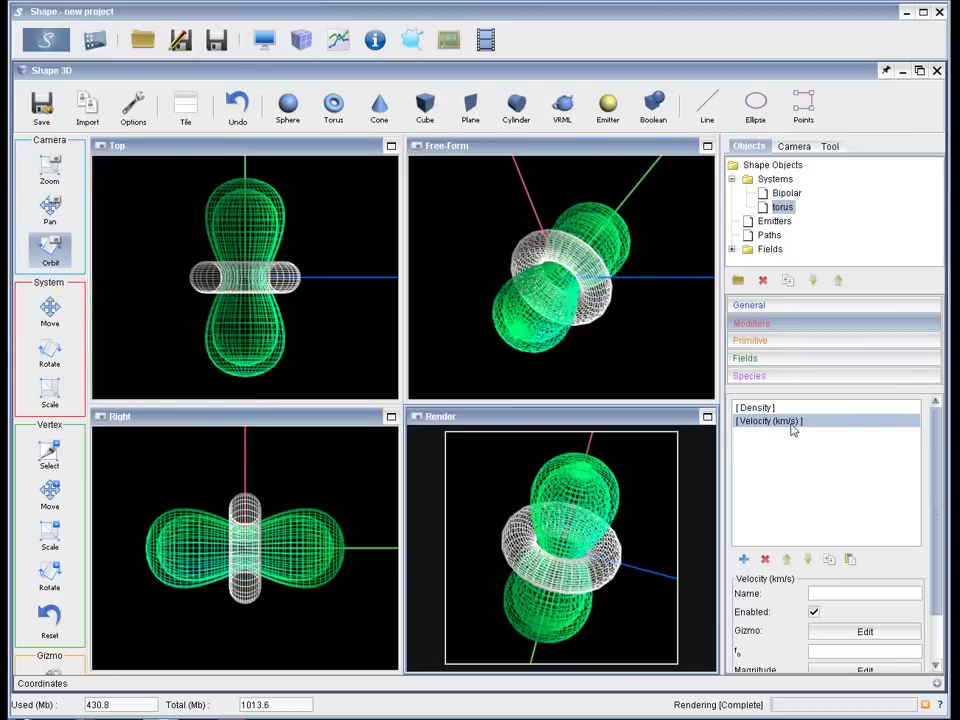
left_click(265, 40)
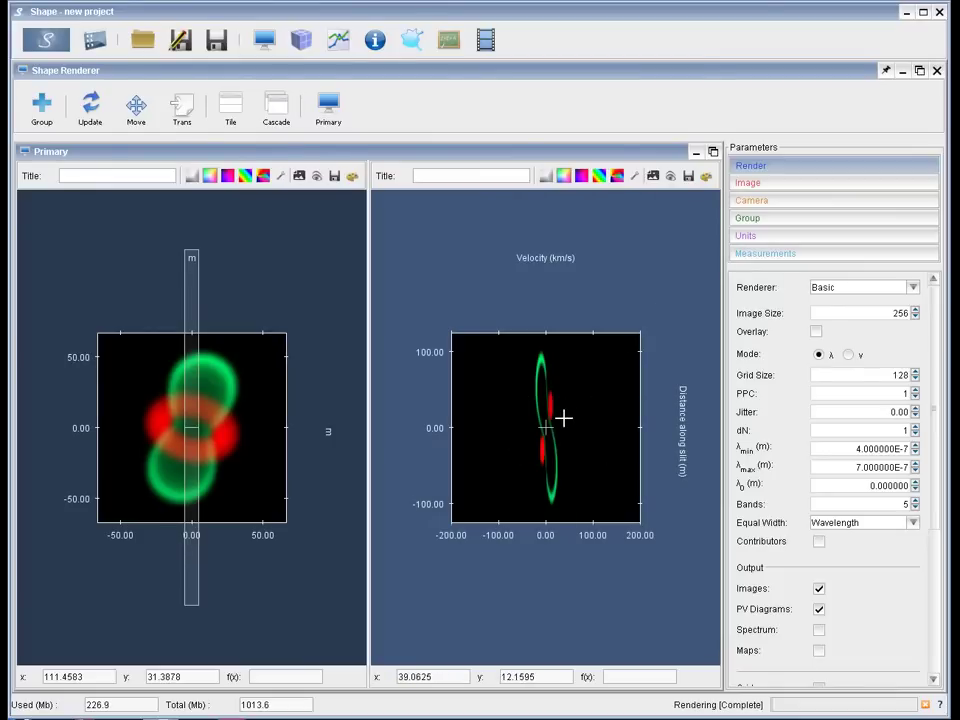
Apply the blue-red colour map to both panels and colour the nebula image by velocity
left_click(584, 177)
left_click(233, 176)
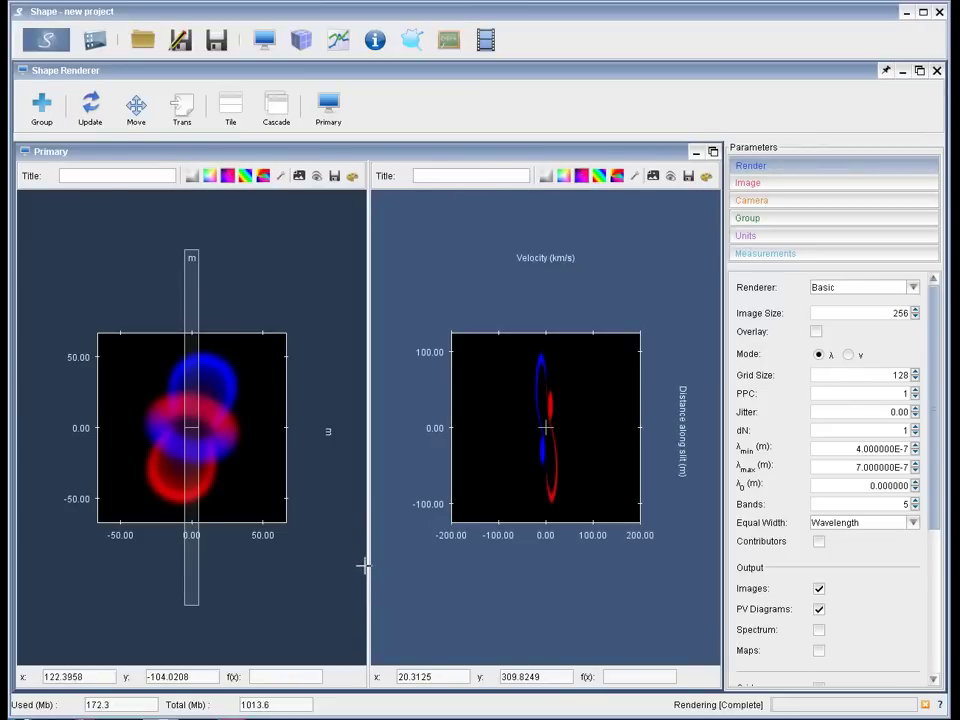
left_click(245, 176)
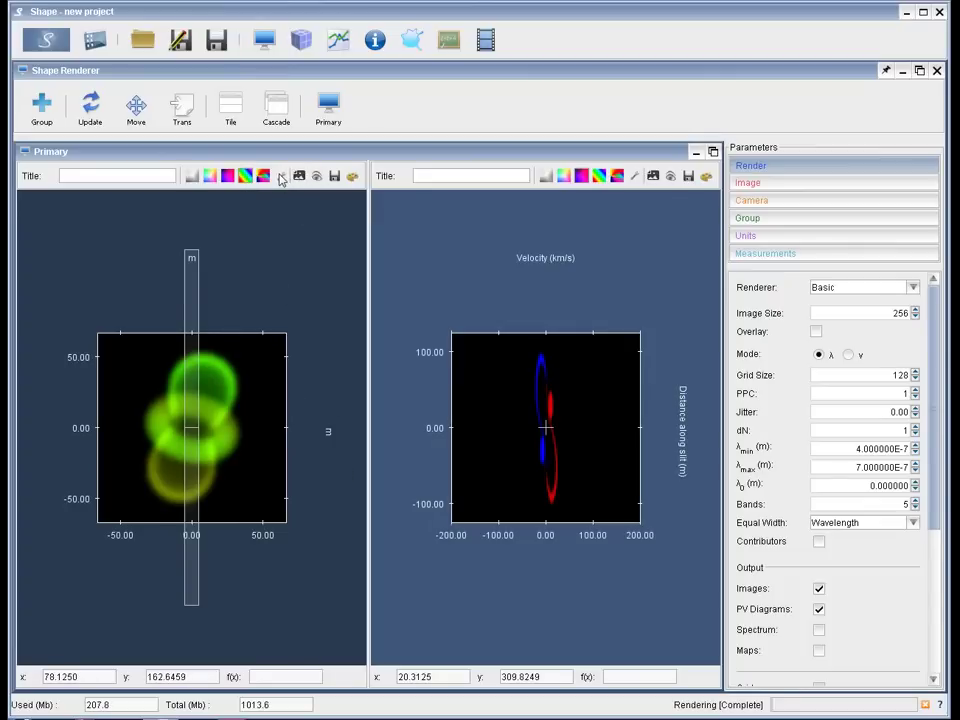
Set the image's velocity colour range to Min -50 and Max 50
left_click(281, 178)
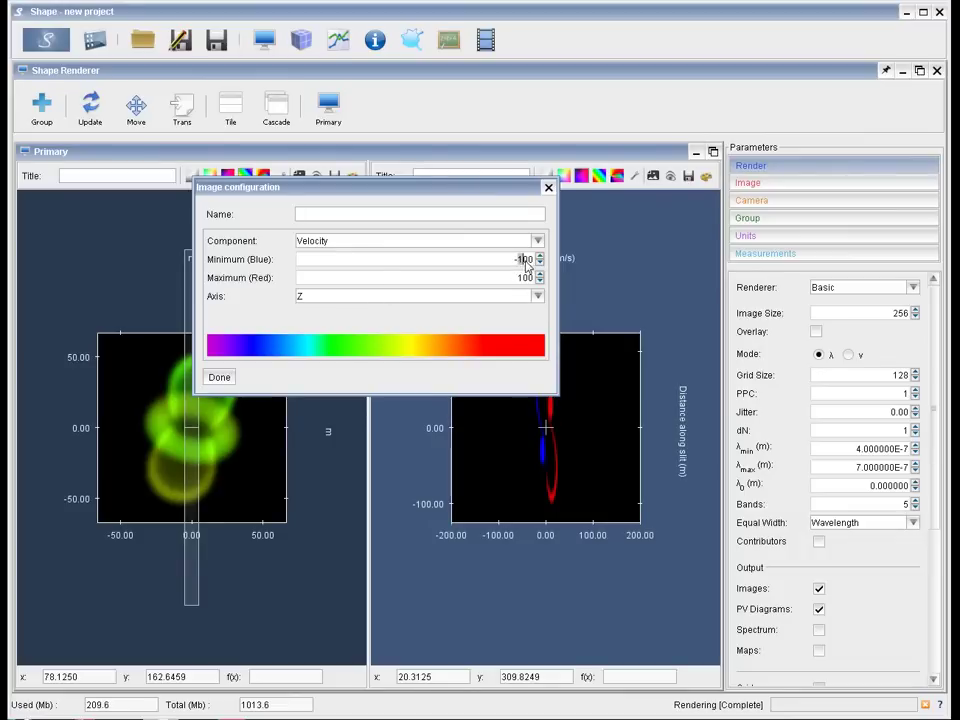
type("50")
double_click(527, 278)
type("50")
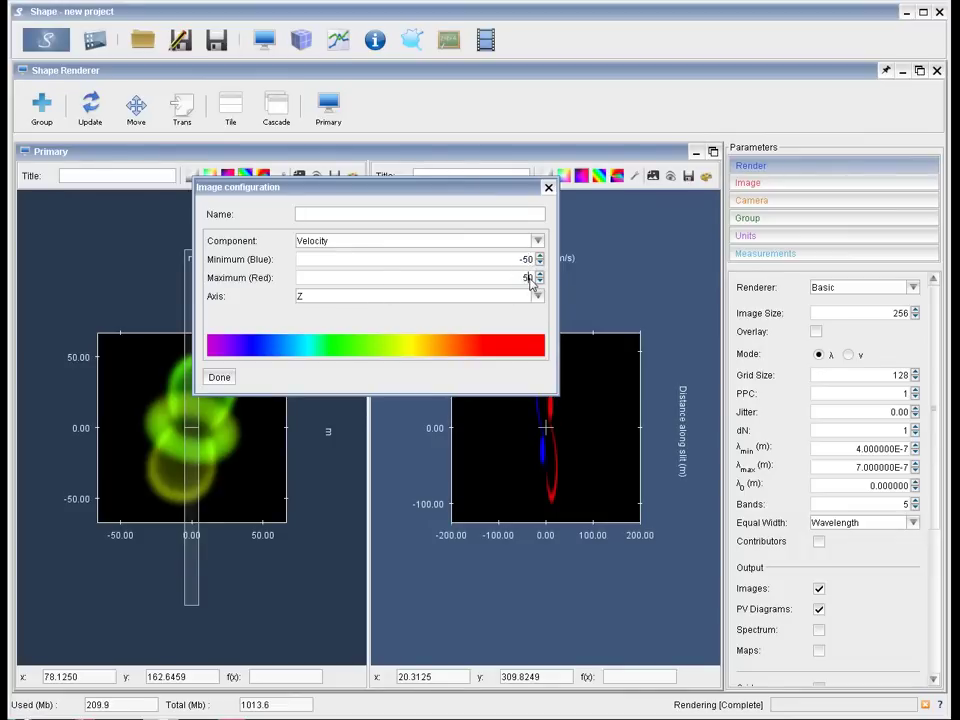
left_click(222, 379)
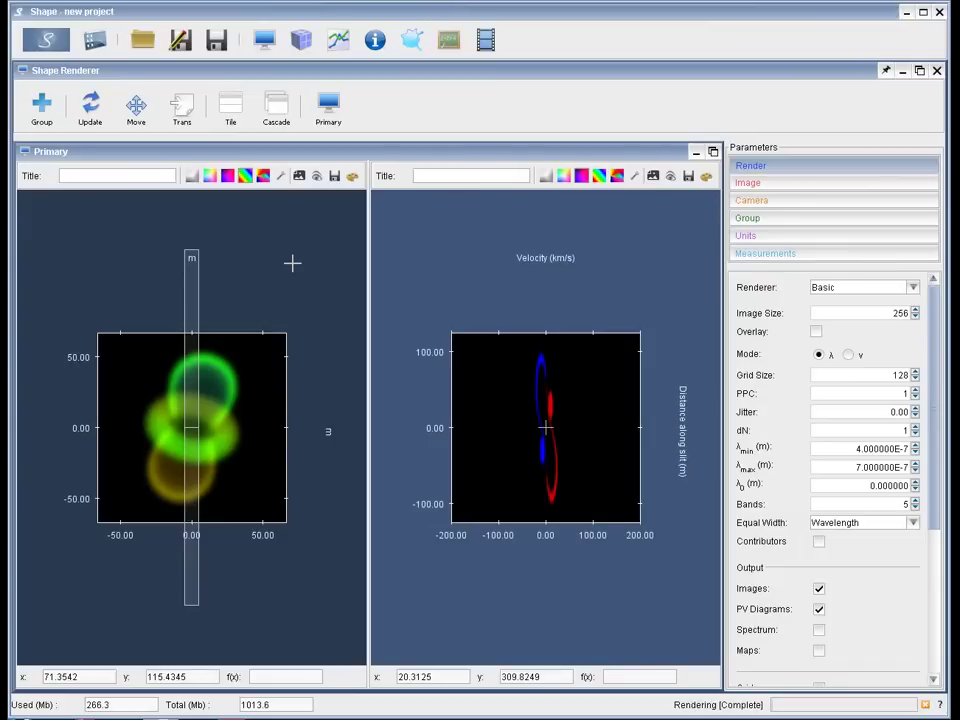
Set the camera Inclination to 20 and re-render the nebula and PV diagram
left_click(859, 202)
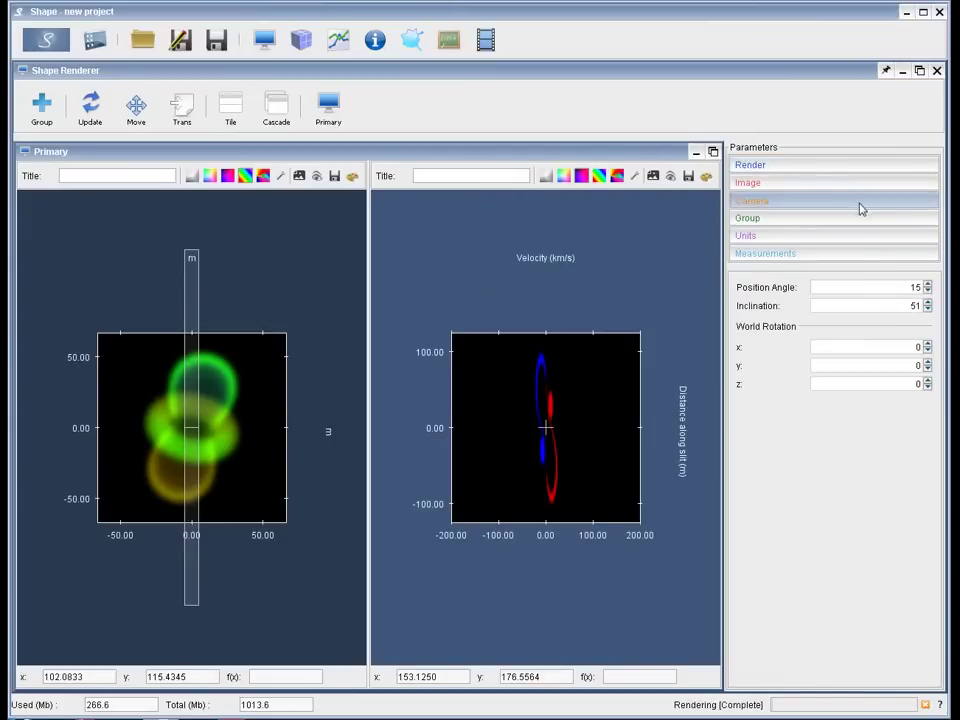
double_click(917, 306)
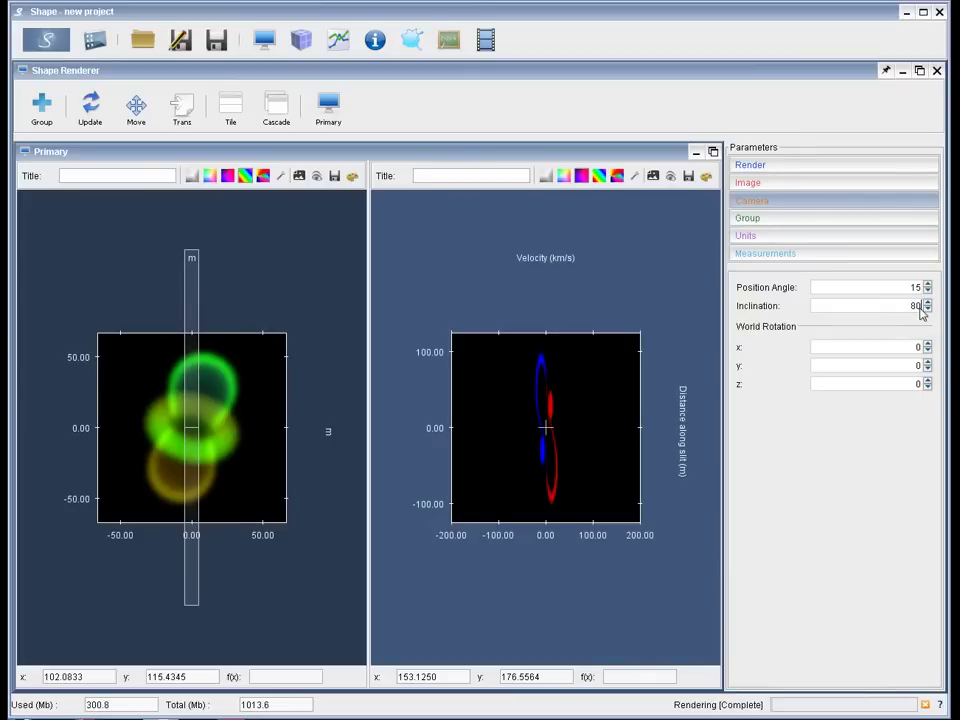
key("Return")
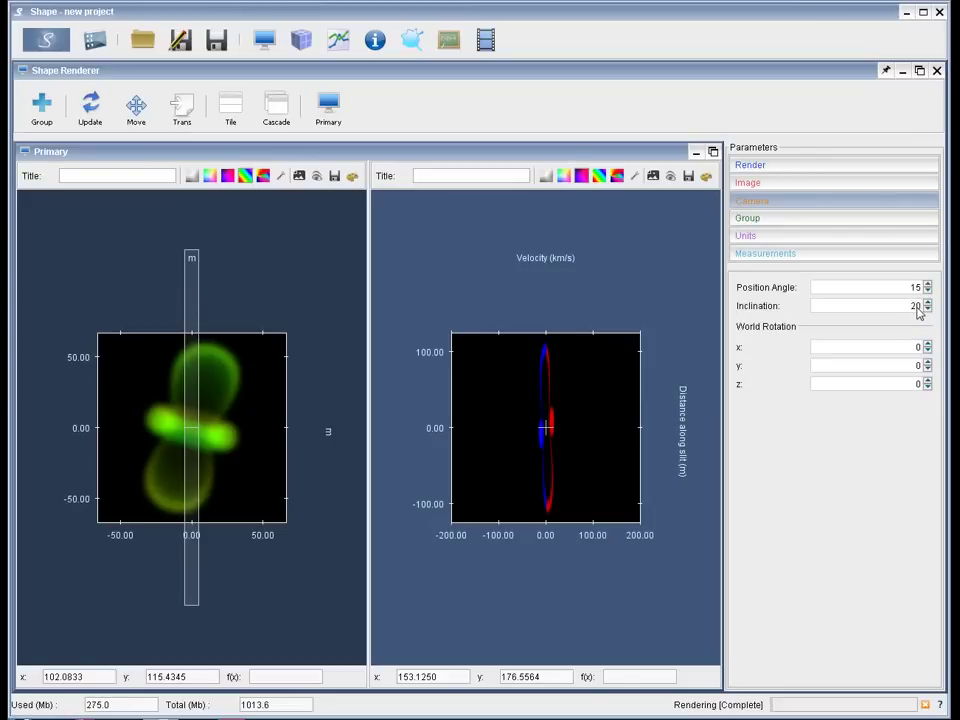
key("Return")
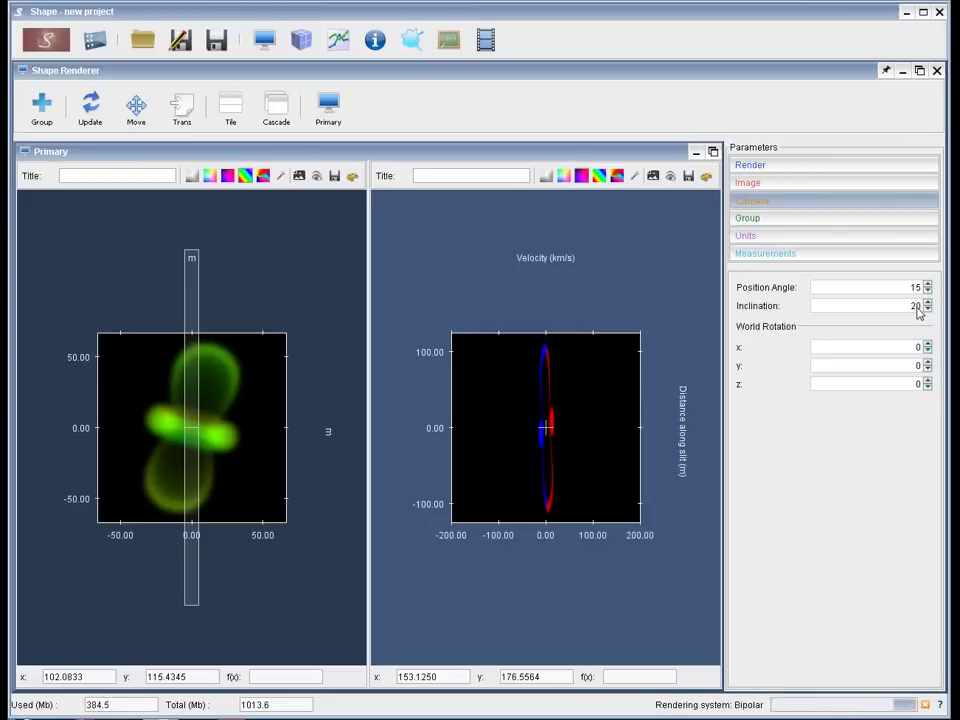
Give the PV diagram a gradient colour map with Minimum (Blue) -30 and Maximum (Red) 30
left_click(601, 180)
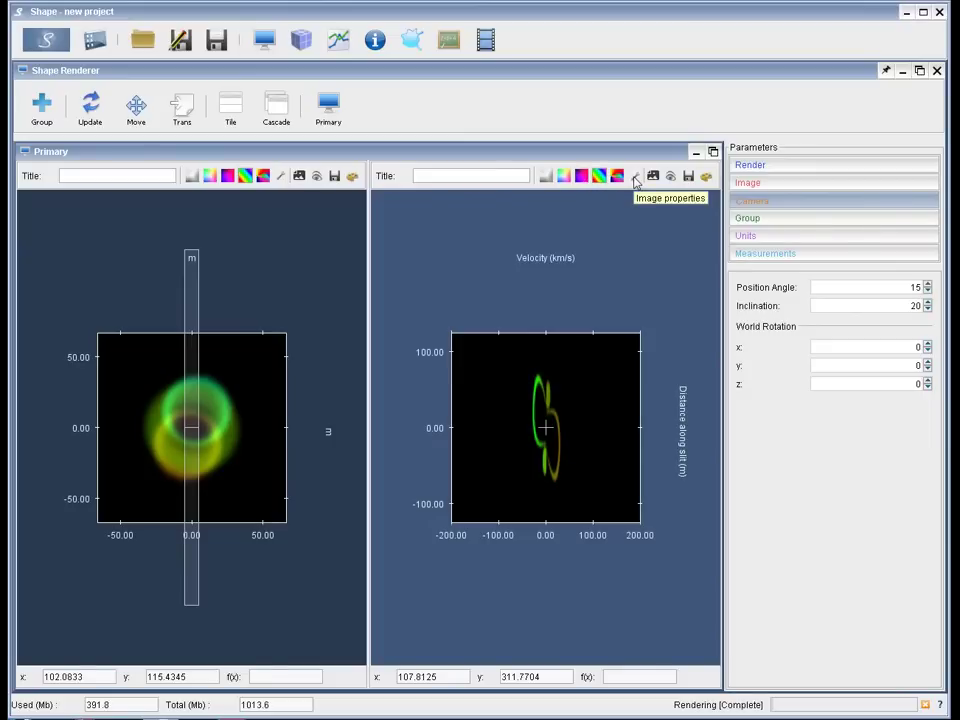
left_click(634, 180)
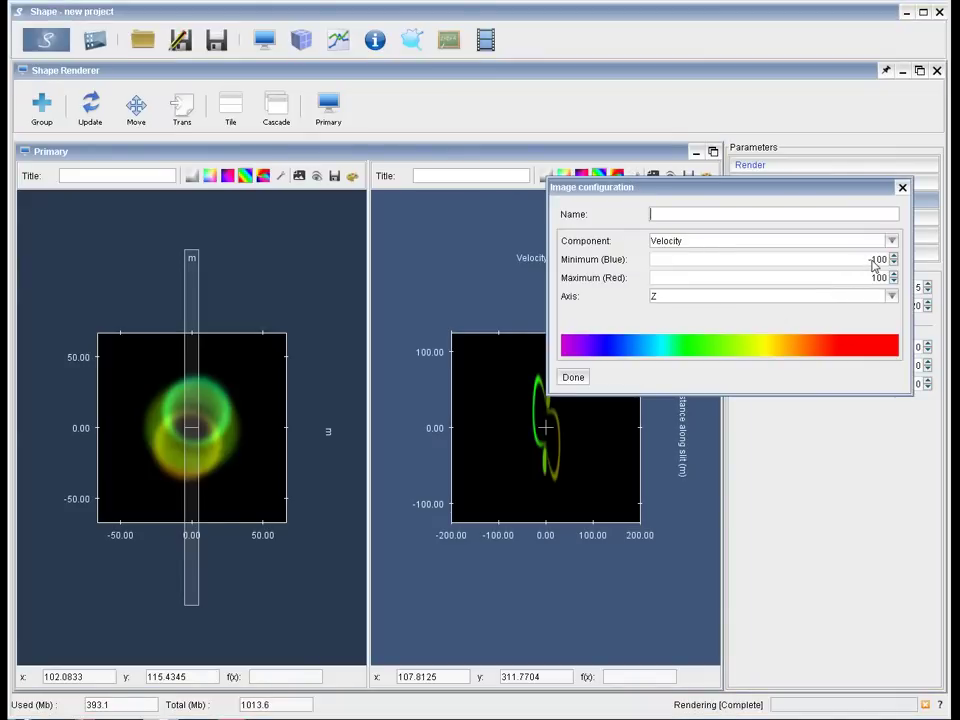
type("-30")
key("Tab")
type("30")
left_click(573, 378)
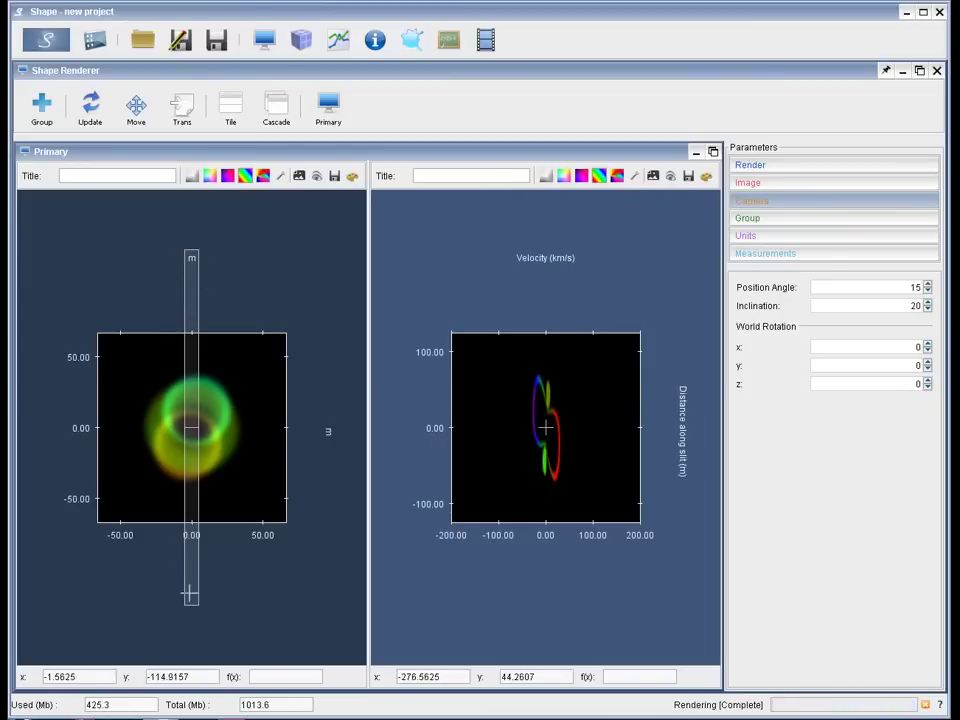
Set the image width, height and depth to 80
left_click(815, 220)
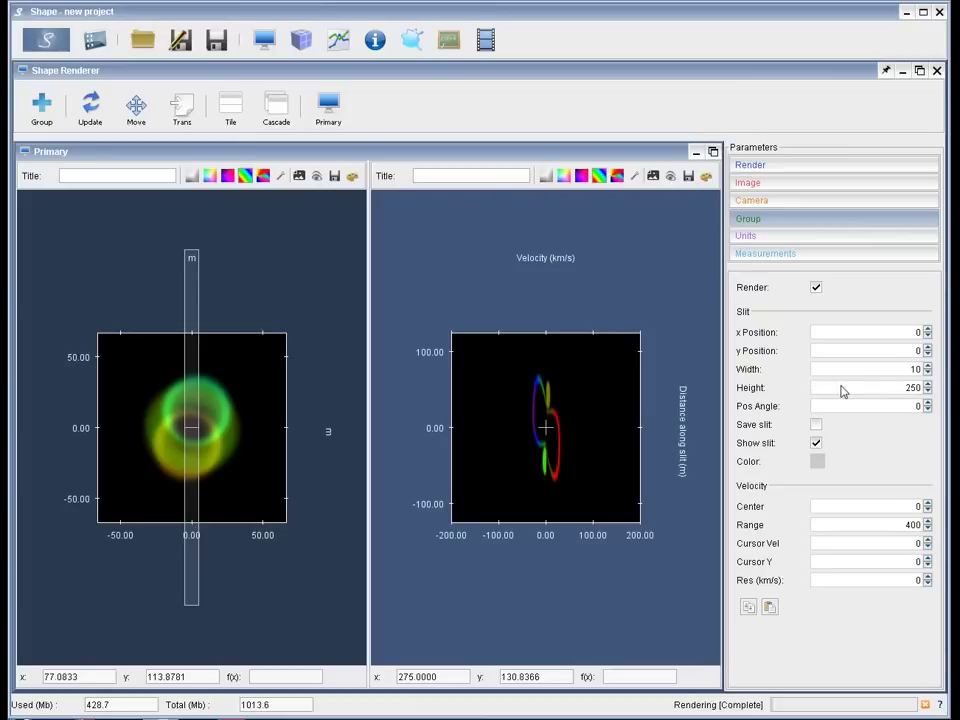
left_click(919, 388)
left_click_drag(925, 393, 895, 391)
left_click(820, 188)
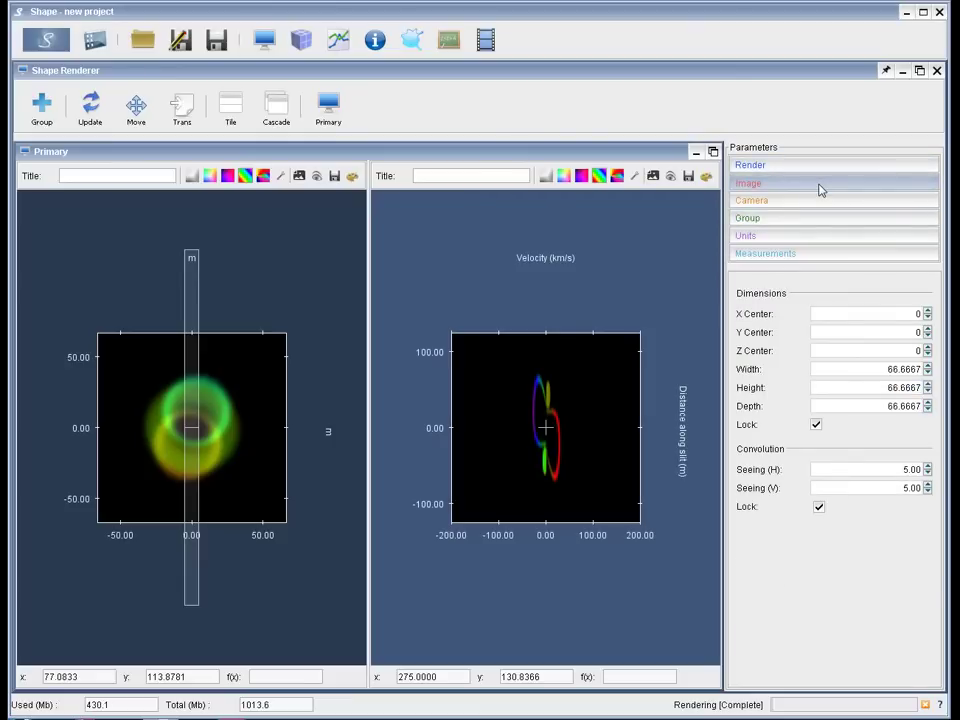
left_click_drag(886, 370, 927, 377)
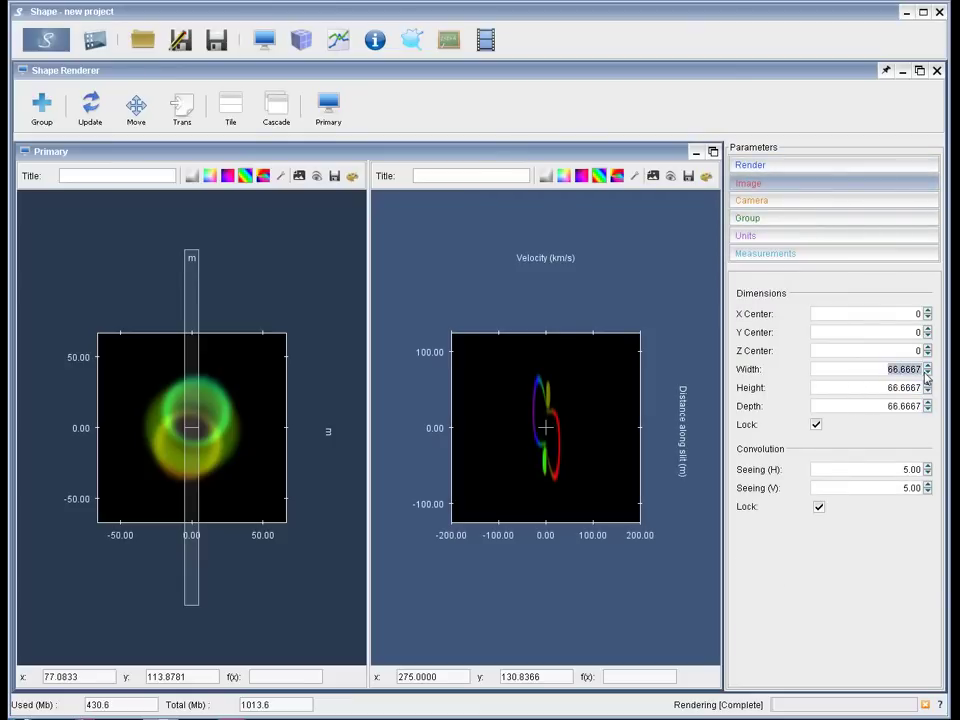
type("80")
key("Return")
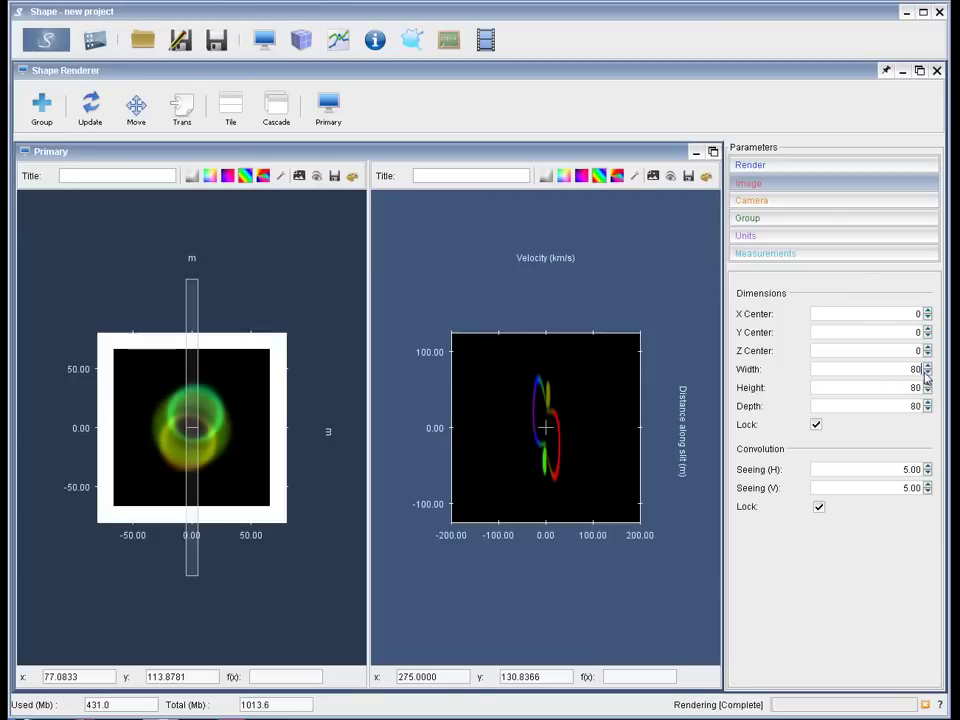
Shorten the slit height from 250 to 160 and re-render
left_click(780, 219)
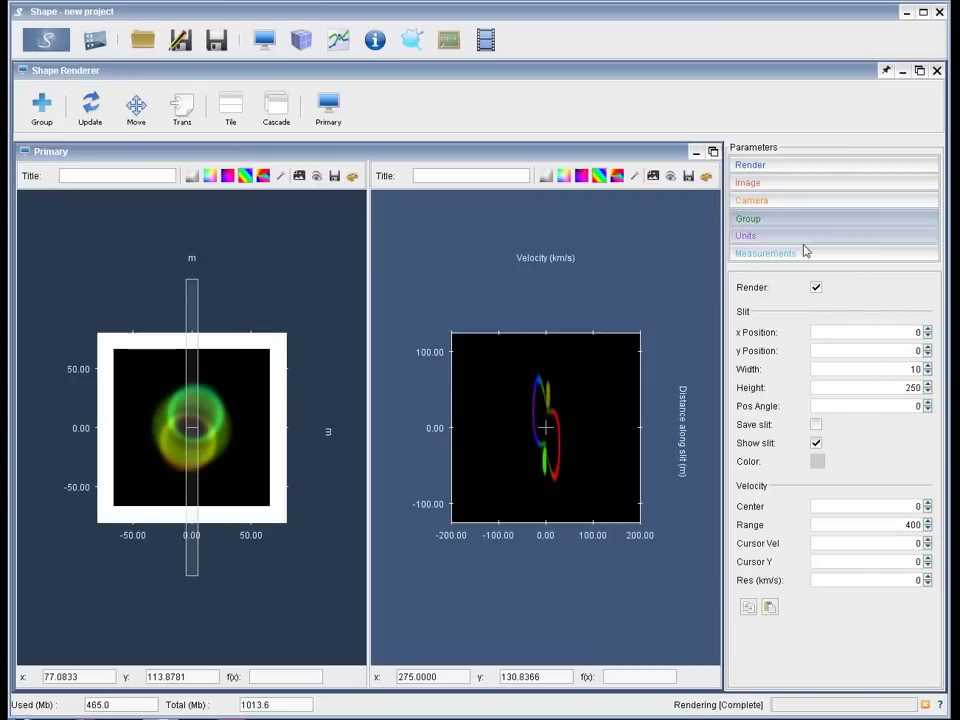
double_click(910, 388)
type("160")
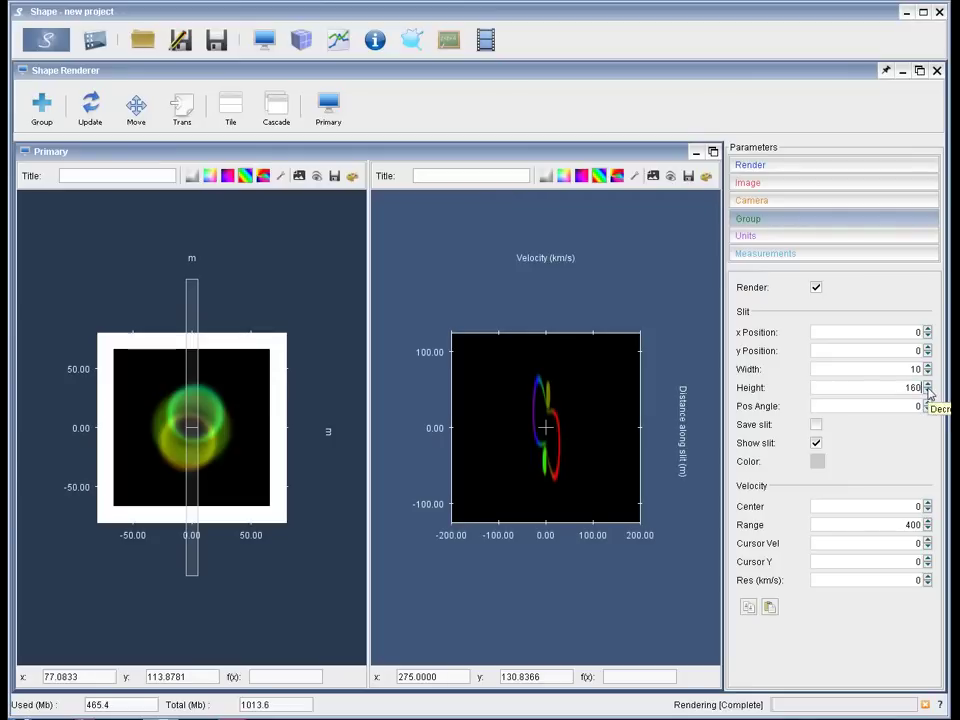
key("Return")
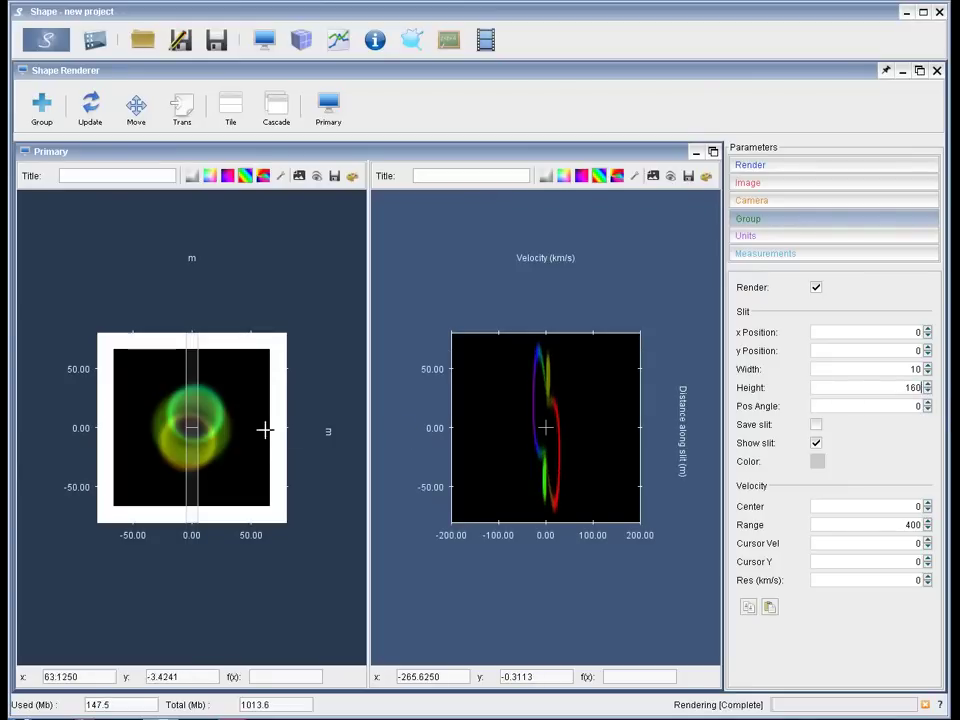
left_click(42, 46)
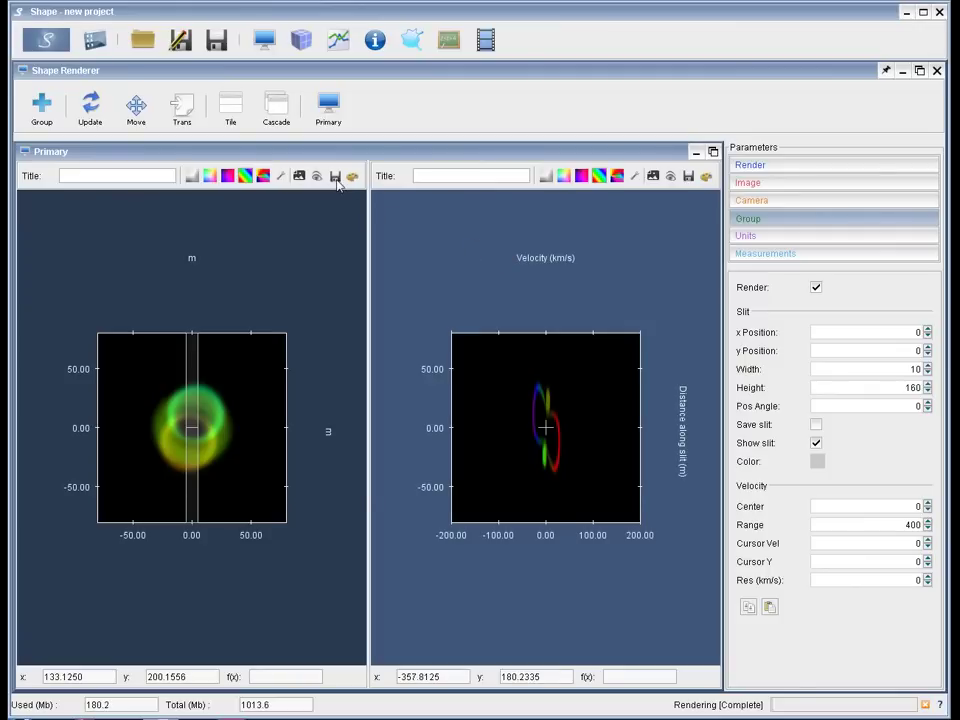
From the left image panel, save the nebula image into SHAPE_V5 as myImage.png
left_click(336, 177)
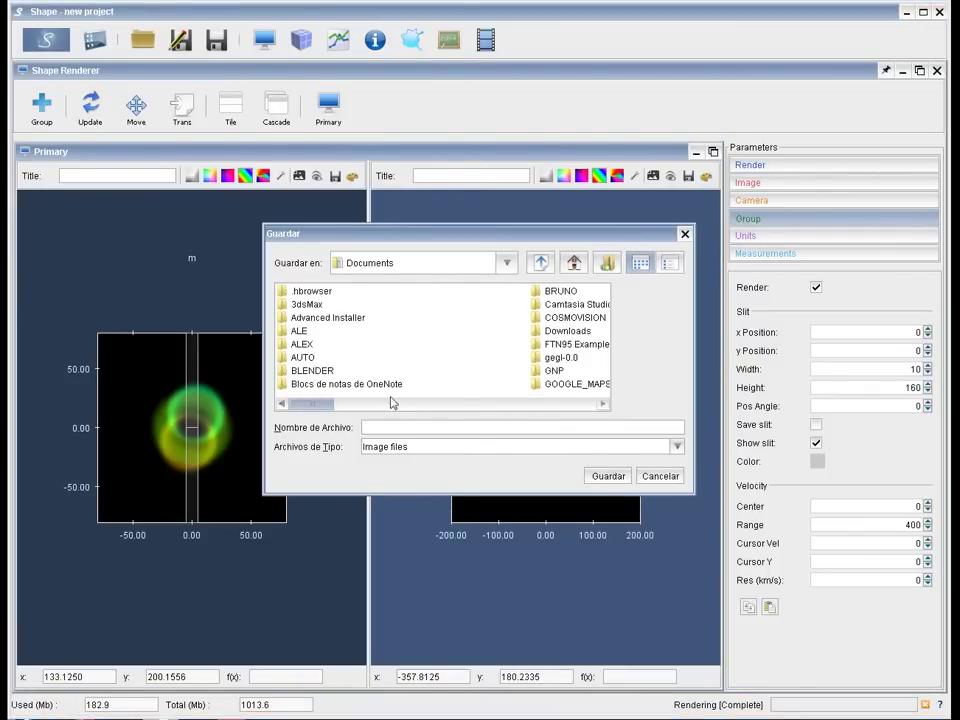
left_click_drag(317, 403, 474, 423)
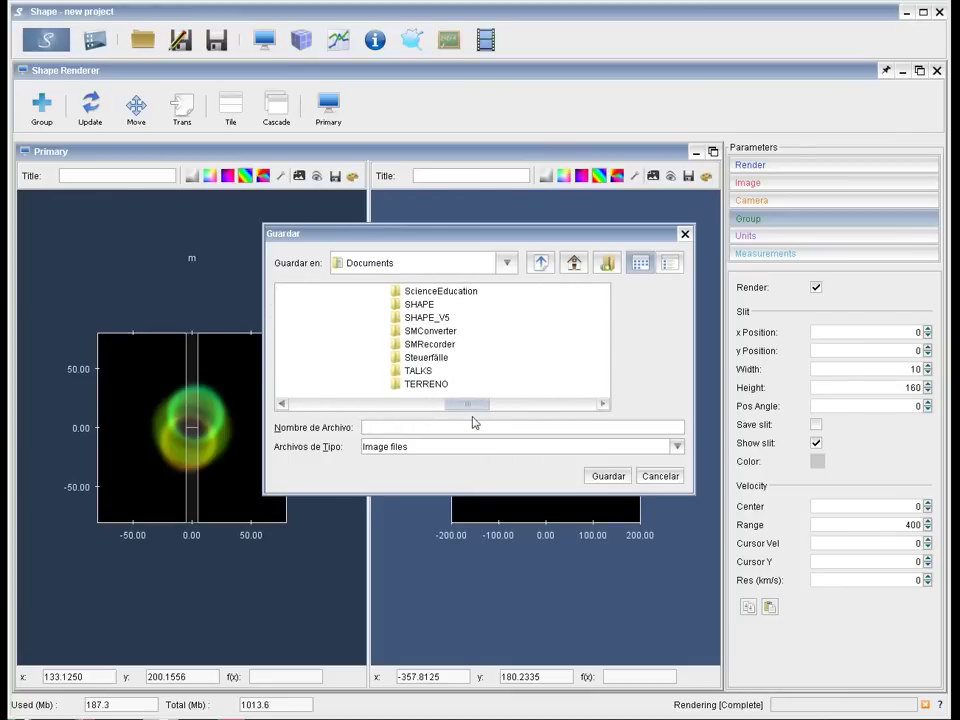
double_click(428, 317)
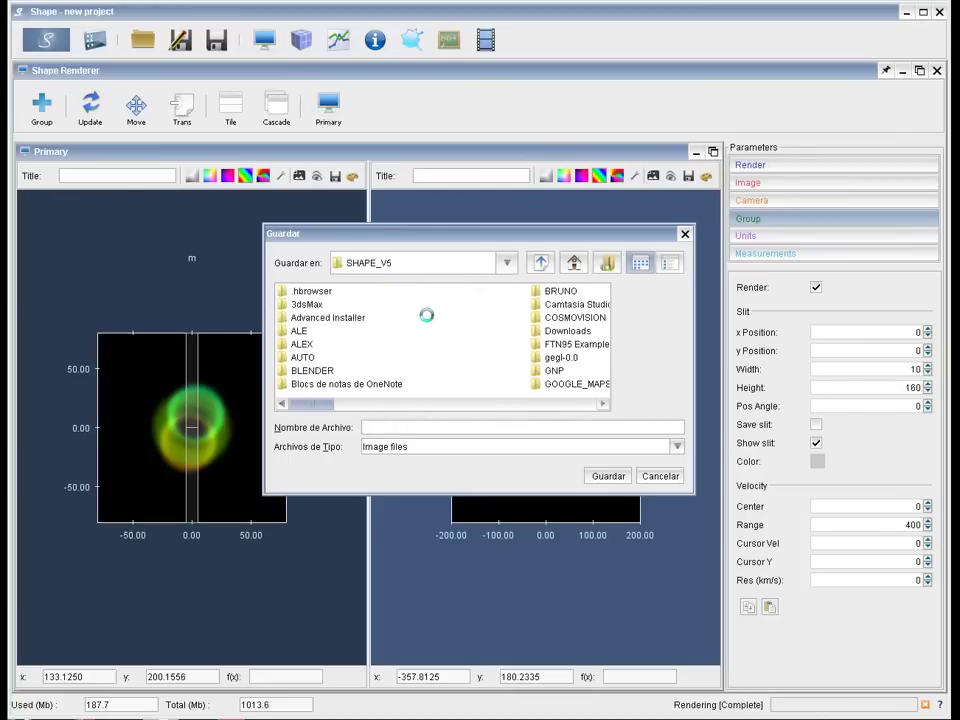
left_click(437, 428)
type("myImage")
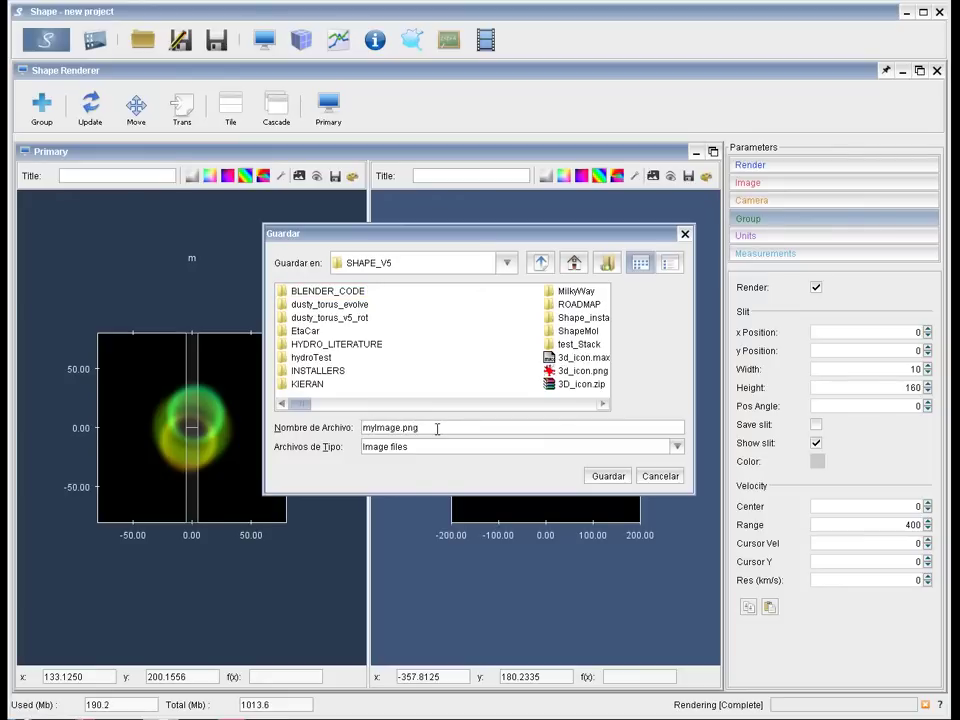
key("shift+Left")
key("shift+Left")
key("shift+Left")
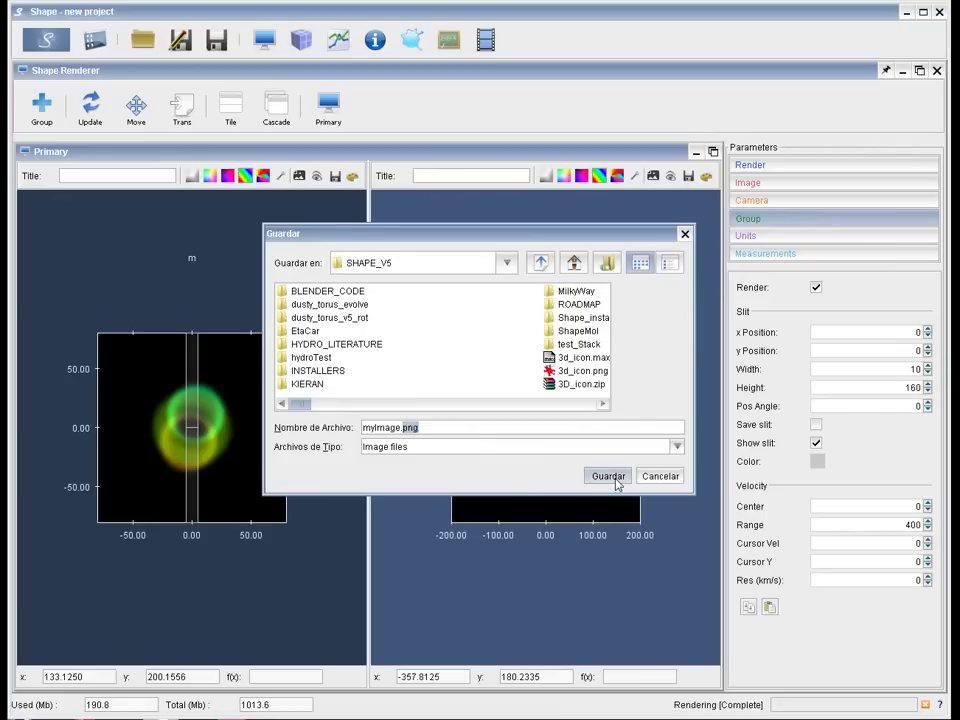
type("jpg")
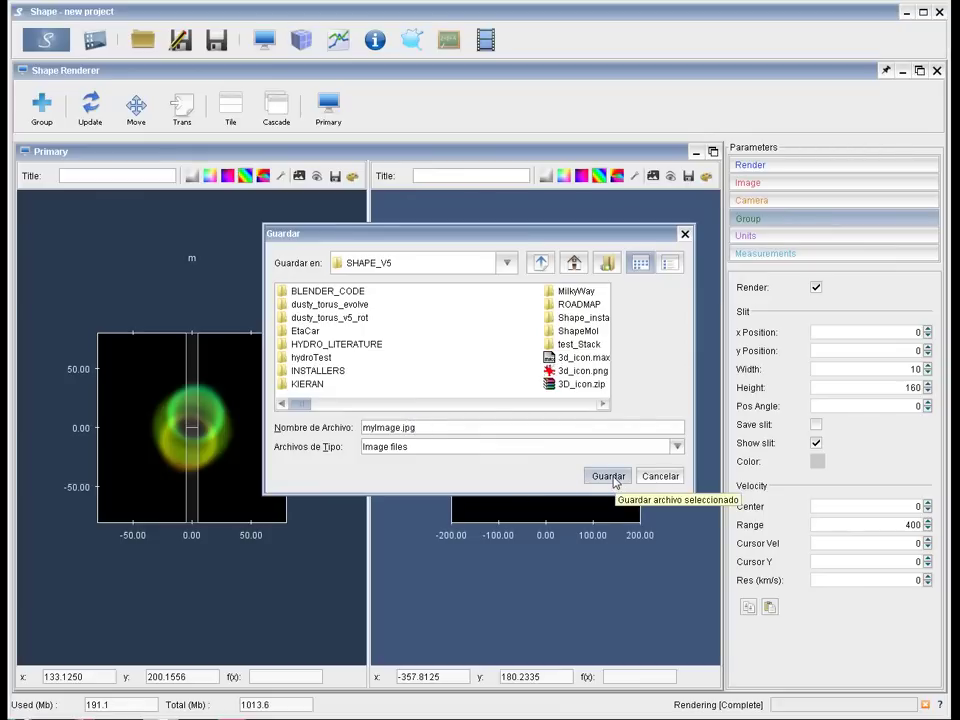
key("BackSpace")
key("BackSpace")
key("BackSpace")
type("raw")
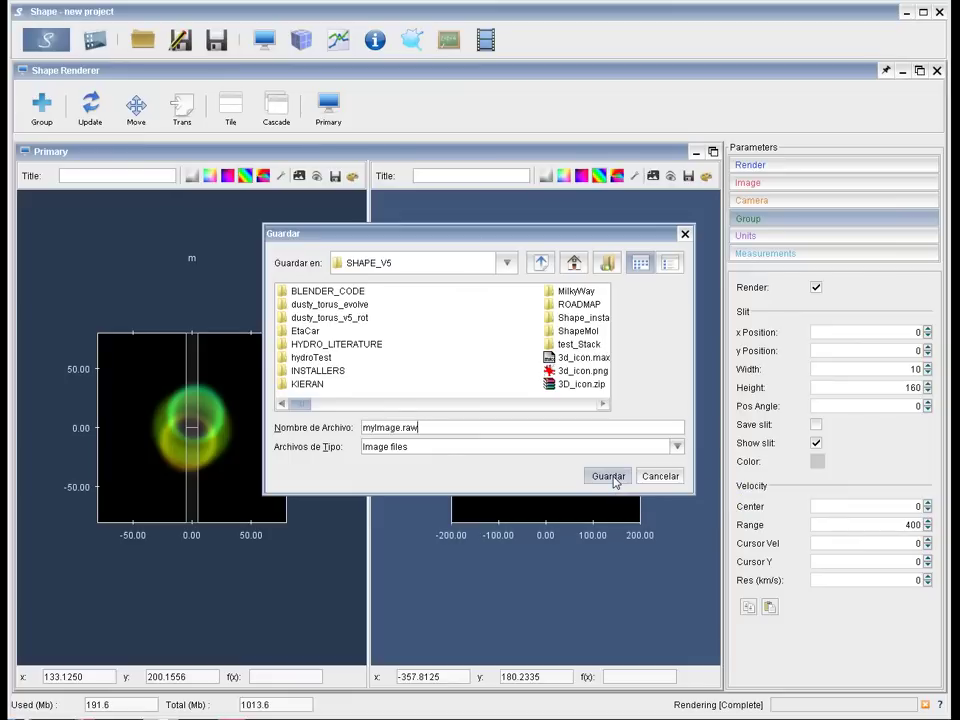
key("BackSpace")
key("BackSpace")
type("png")
left_click(612, 479)
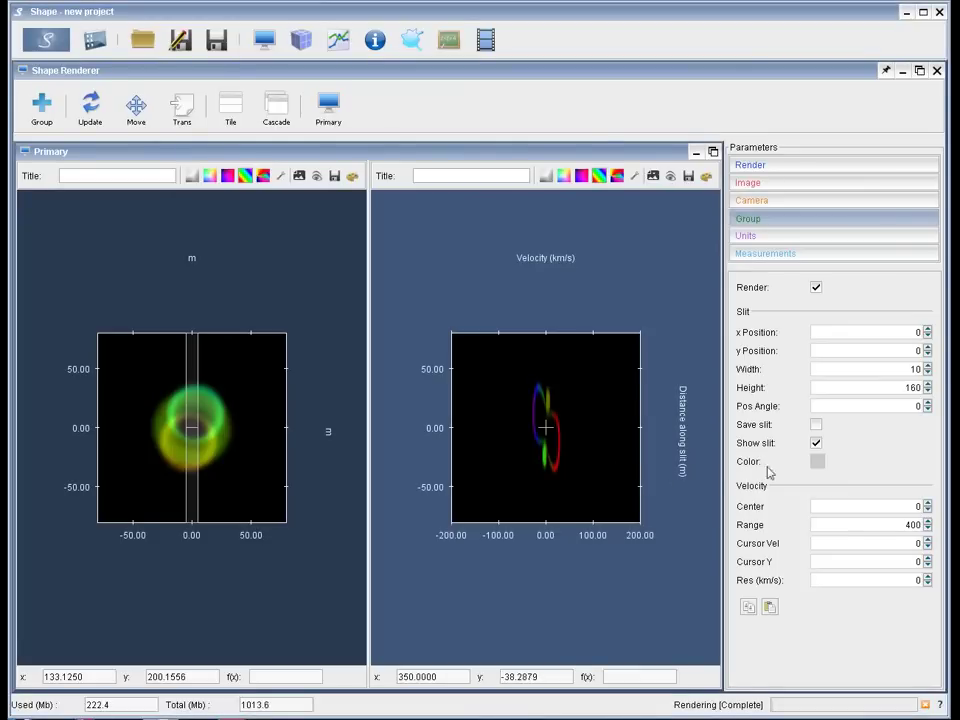
Turn on Save slit and render PV diagrams with the slit right, then left, of centre
left_click(816, 428)
left_click_drag(191, 501, 211, 506)
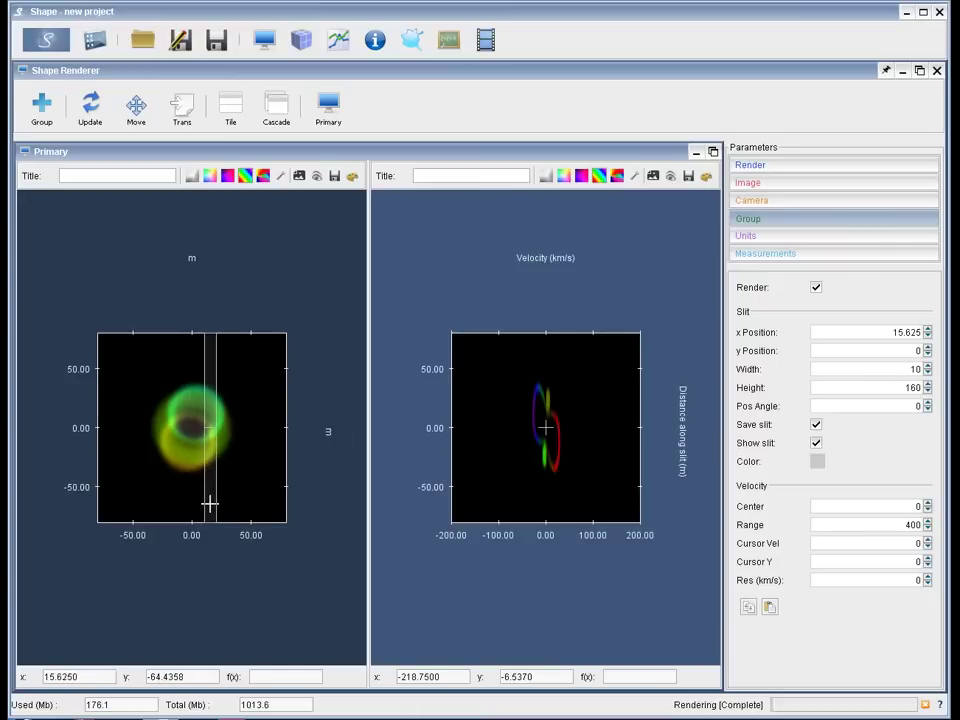
left_click(45, 45)
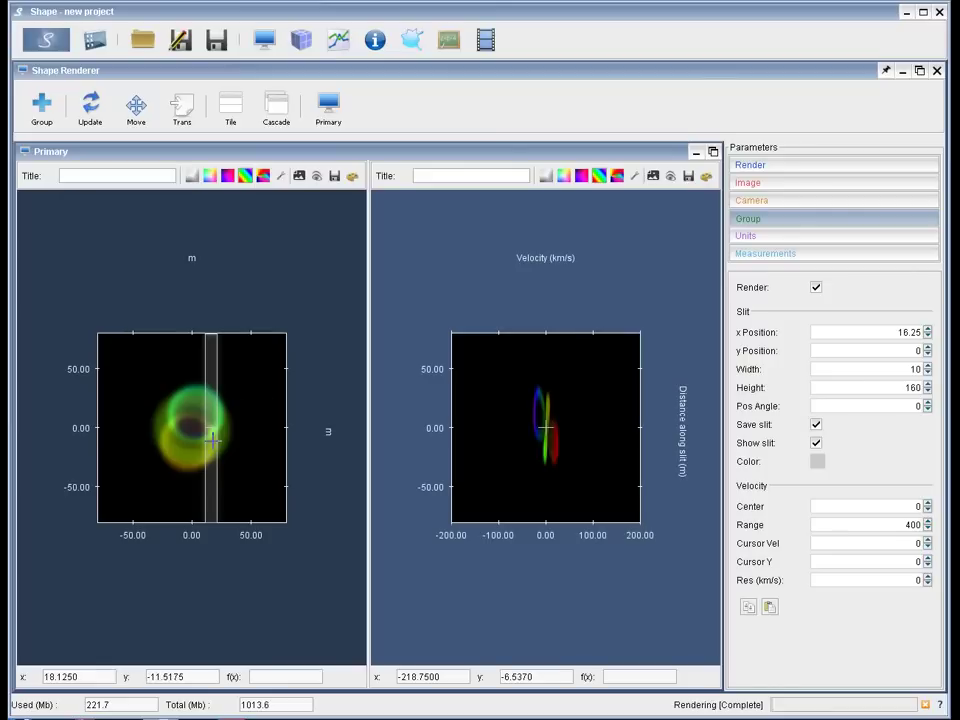
left_click_drag(213, 441, 173, 440)
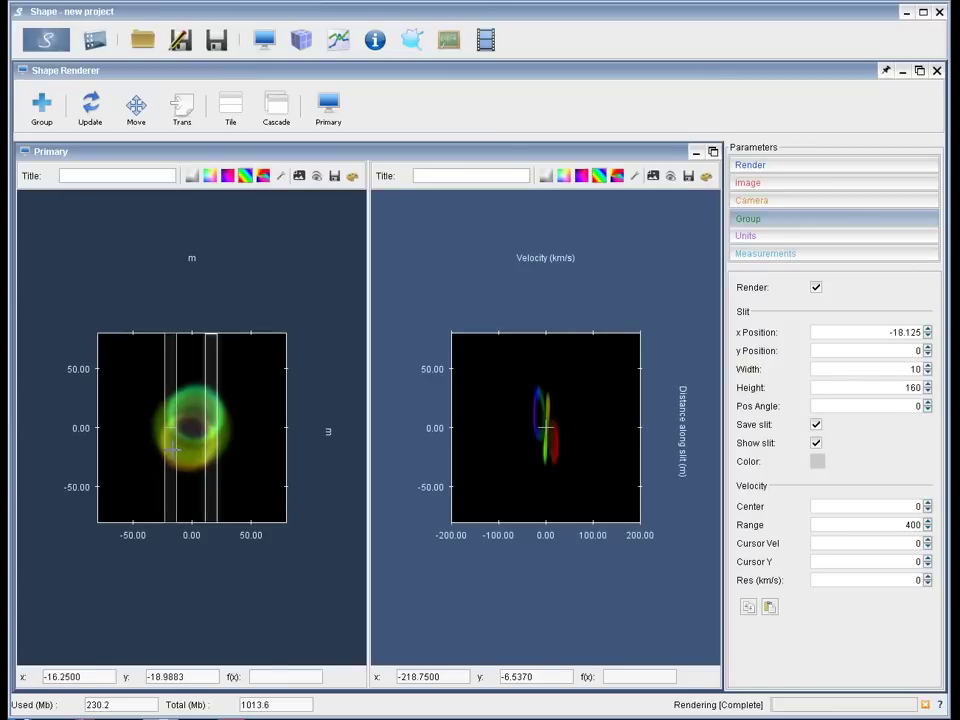
left_click(44, 44)
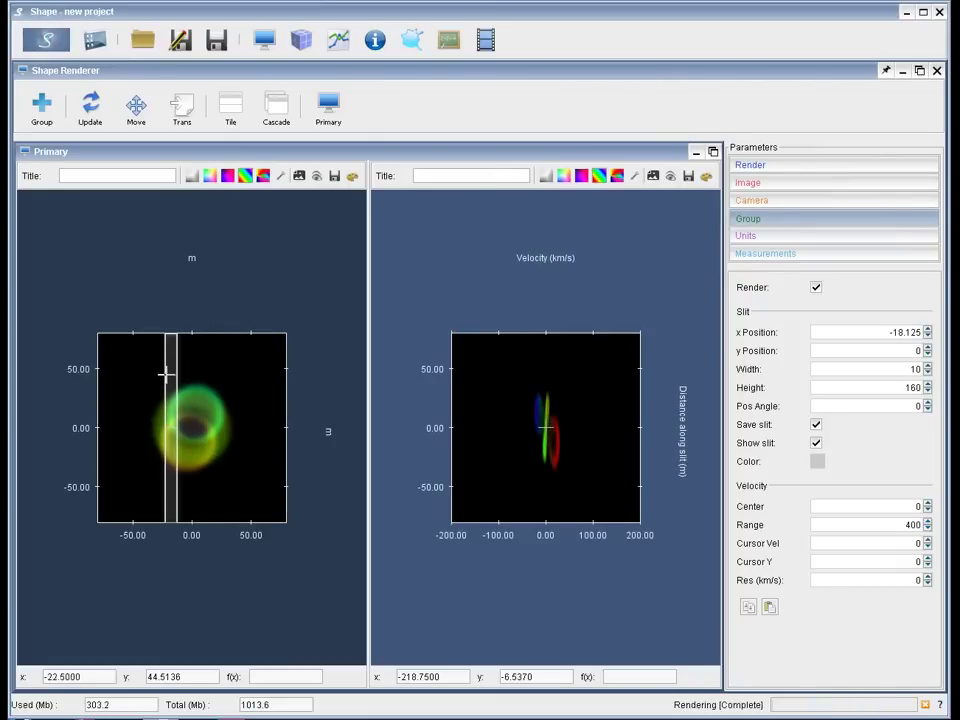
Move the slit far right of the torus, then back near centre (x 1.875), and re-render
left_click_drag(167, 375, 235, 377)
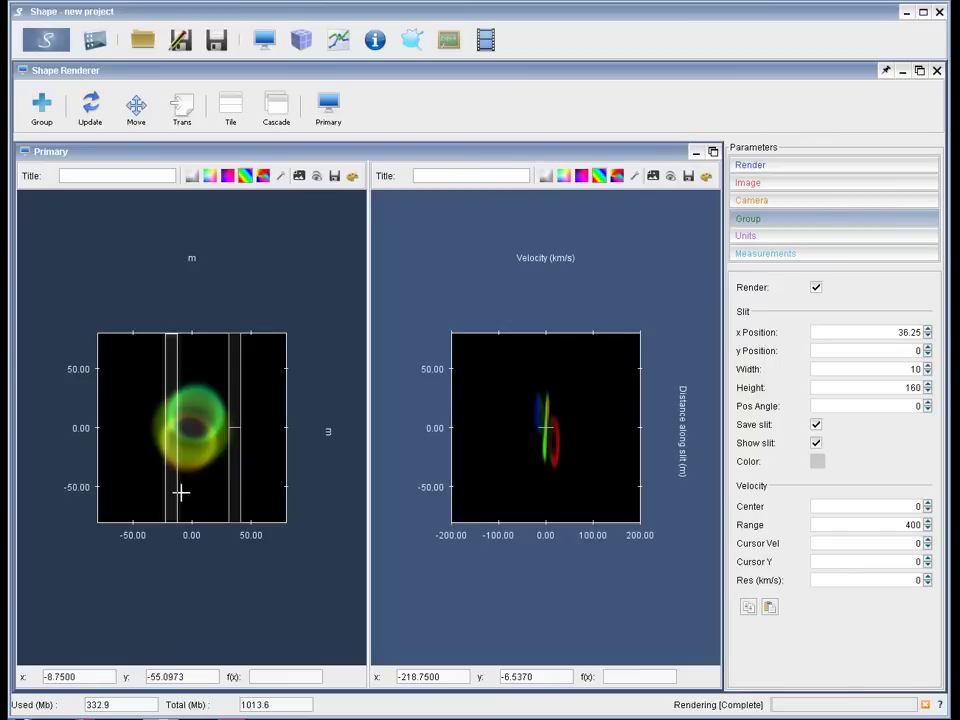
left_click_drag(226, 483, 188, 484)
left_click(46, 39)
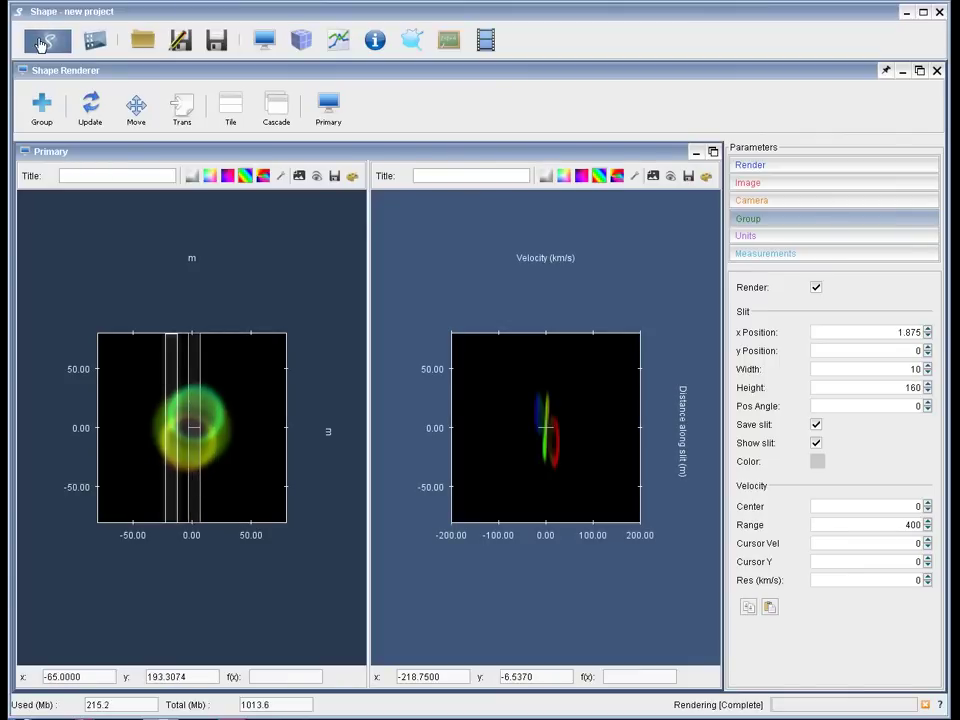